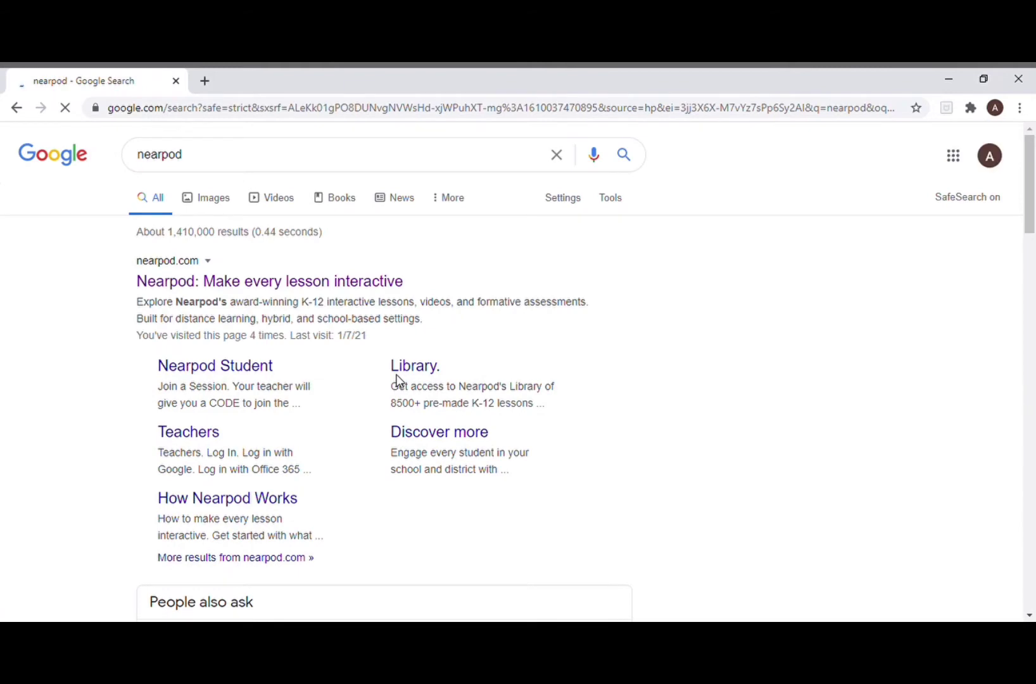
- Open the Nearpod website from the search results and sign up as a teacher with an existing Google account
click(345, 284)
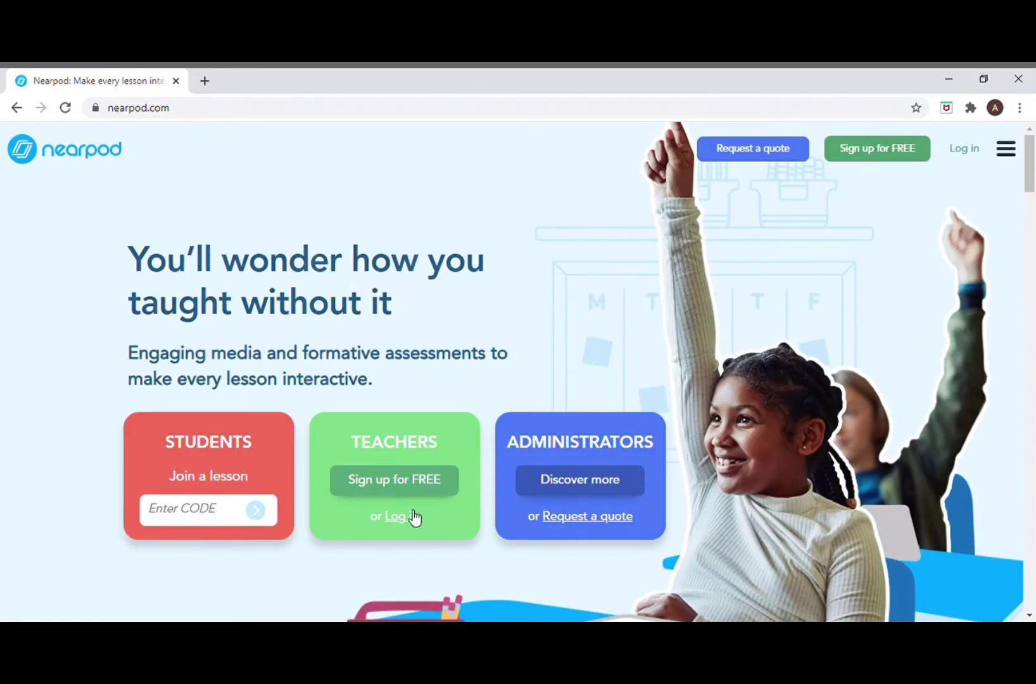
click(404, 489)
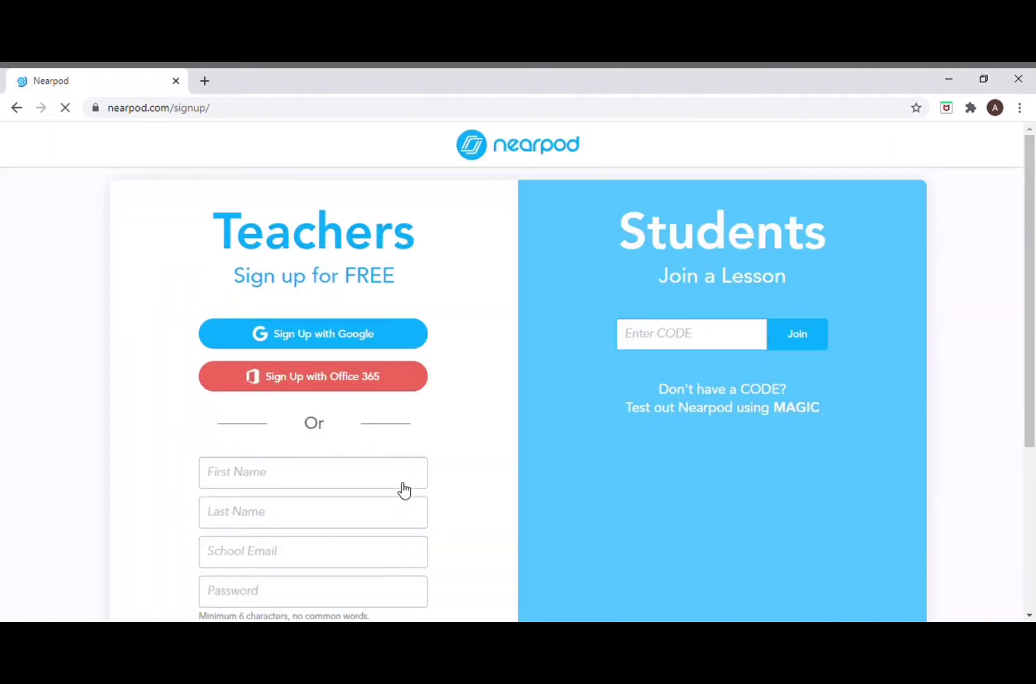
click(333, 345)
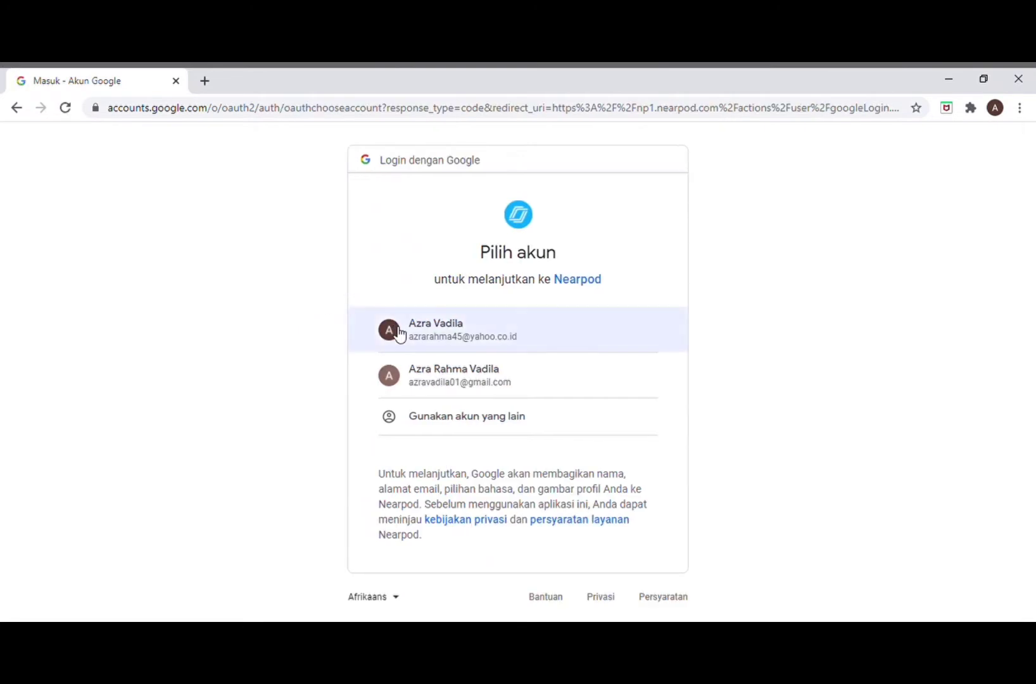
click(433, 378)
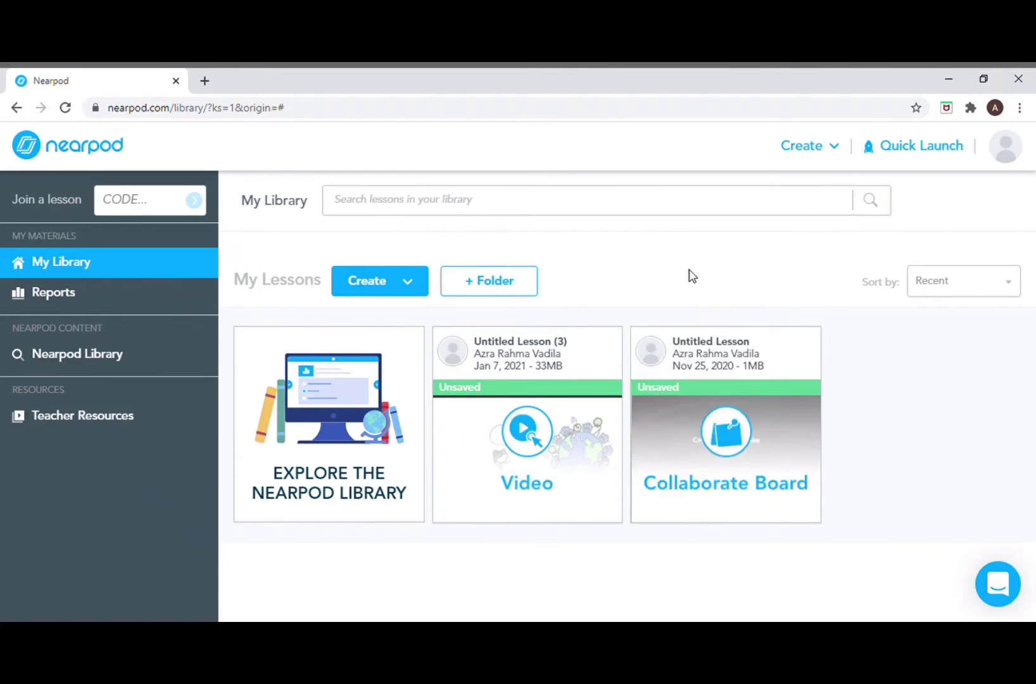
- Create a new lesson and start its first slide as Video content after viewing the available activity types
click(371, 285)
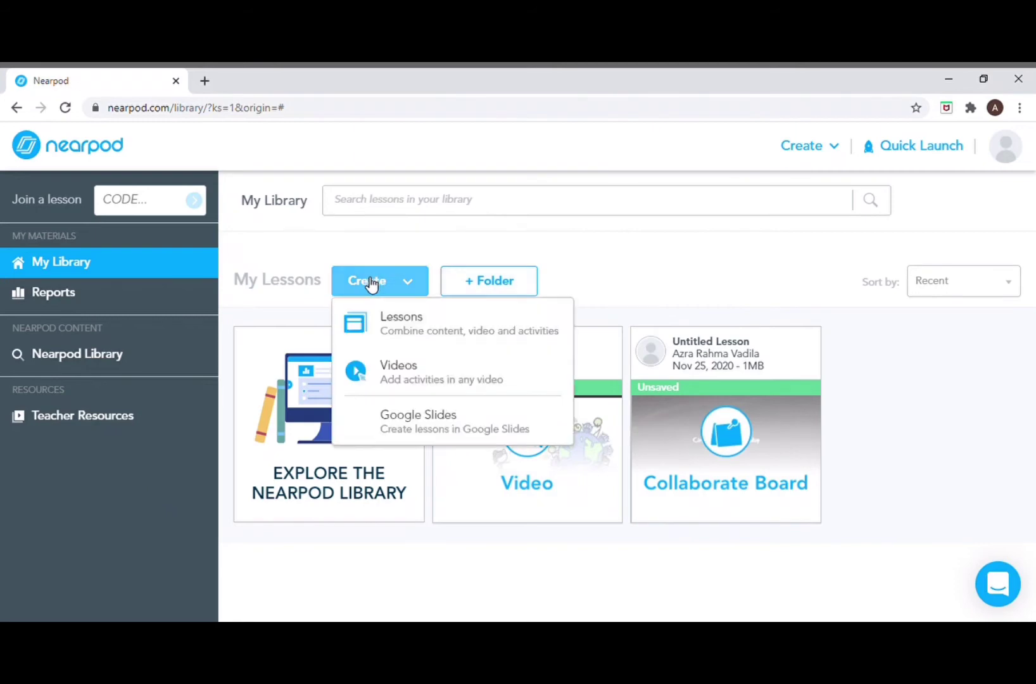
click(402, 324)
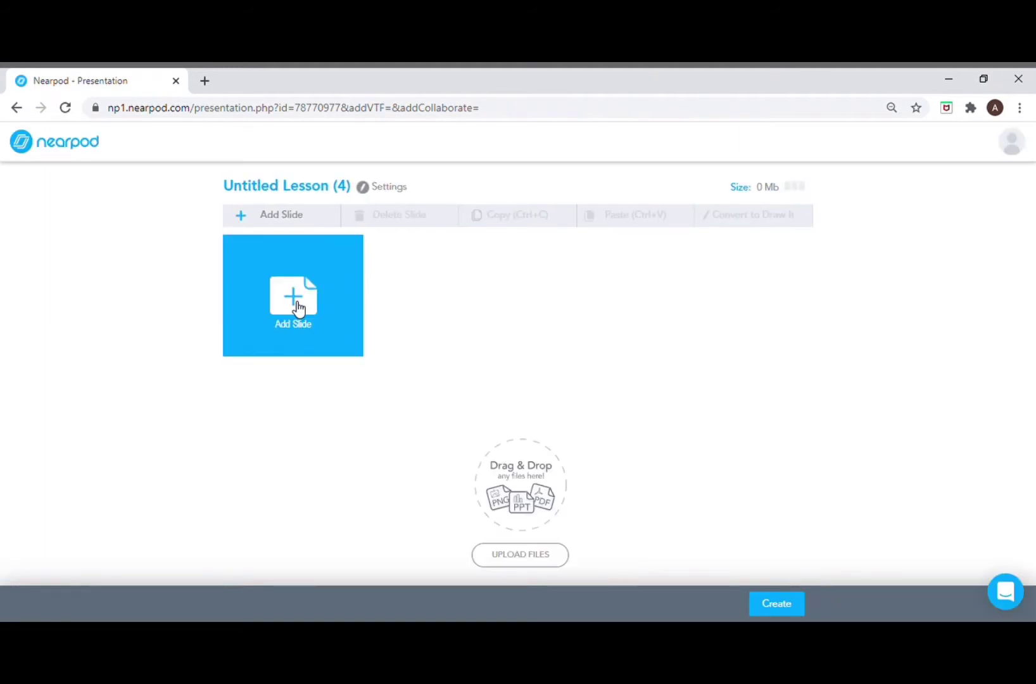
click(298, 309)
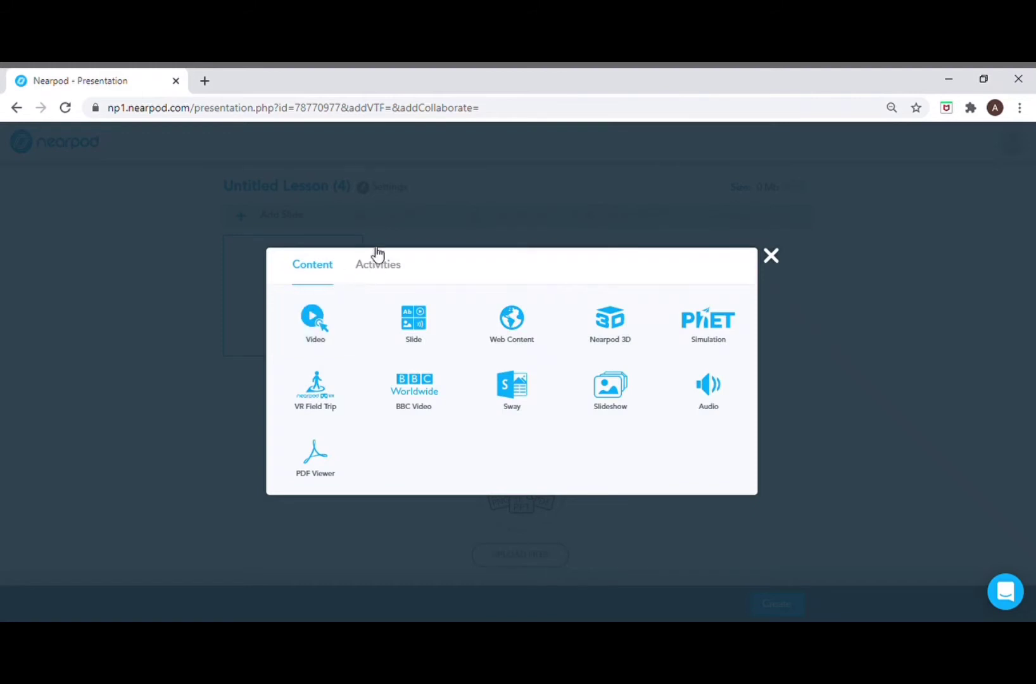
click(386, 279)
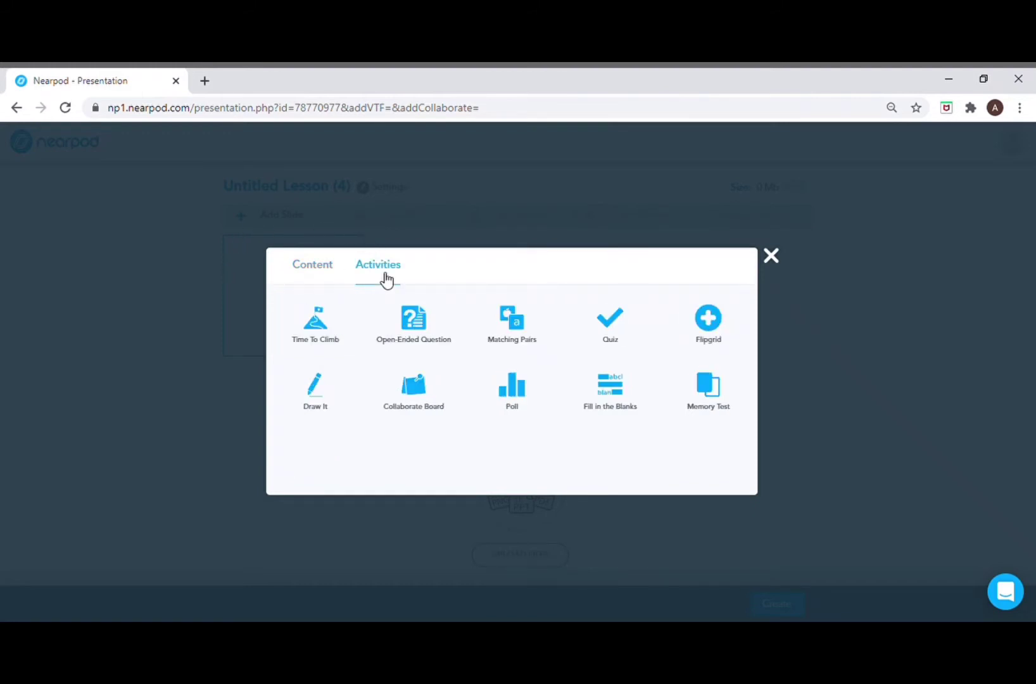
click(324, 279)
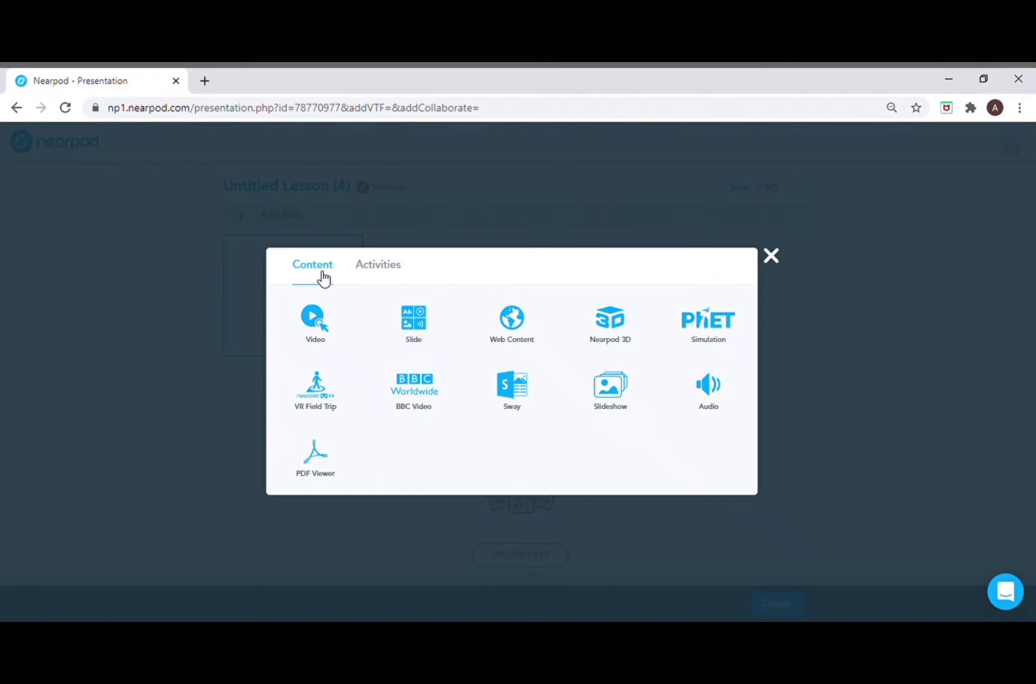
click(349, 317)
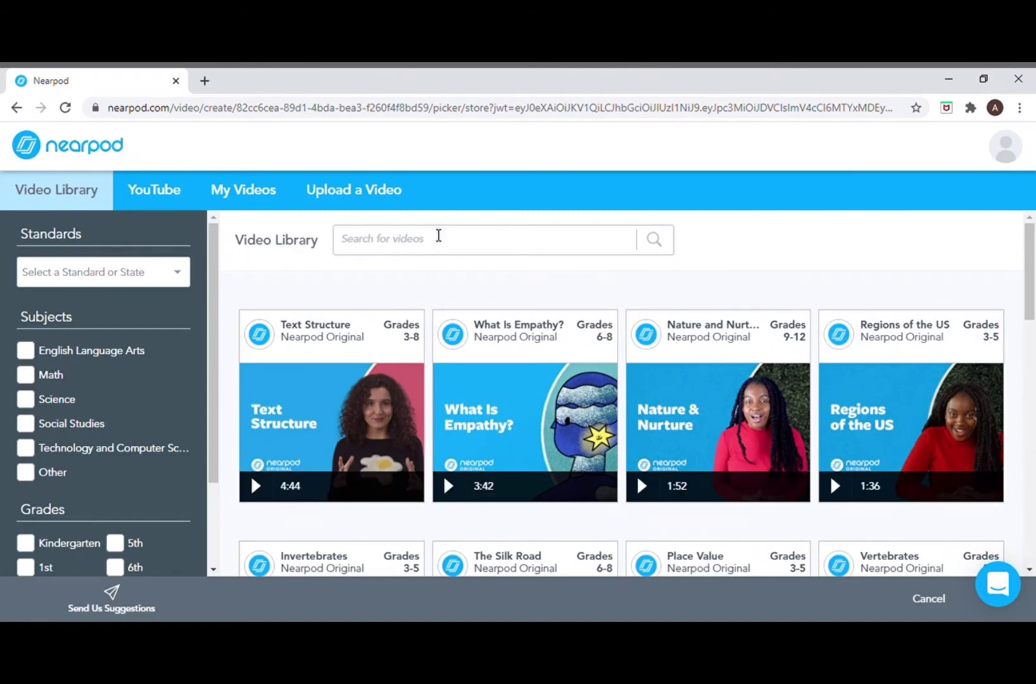
- Search the video library for "covid 19" and save the Minute Earth video "How to Name a Disease (Like COVID-19)" to the lesson
click(388, 245)
text(covid 19)
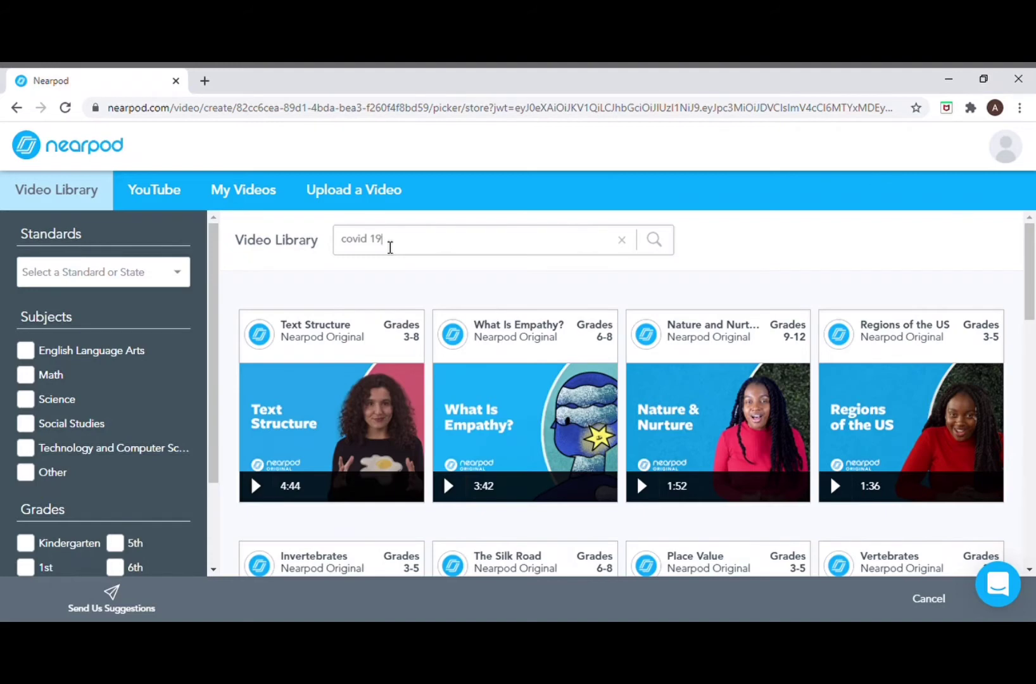
key(Return)
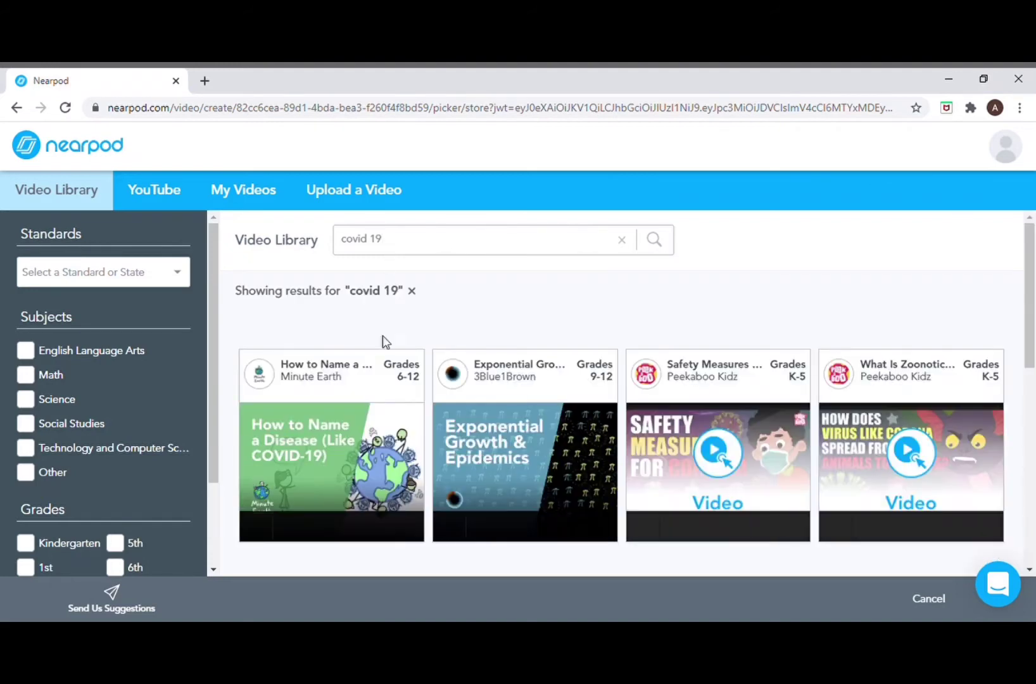
mouse_move(368, 401)
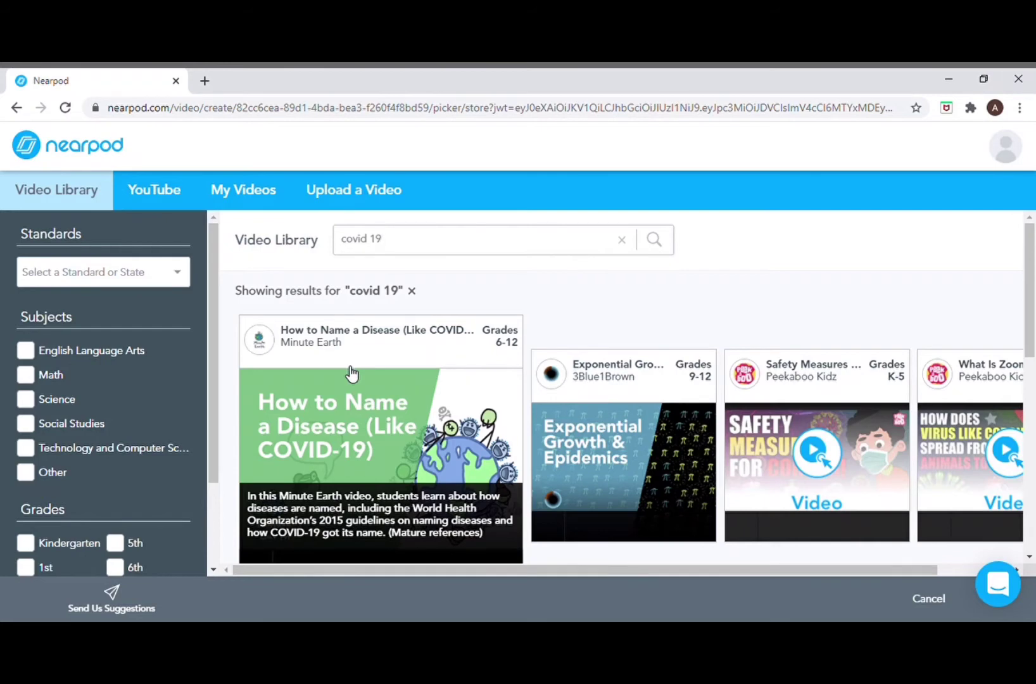
click(352, 374)
click(520, 366)
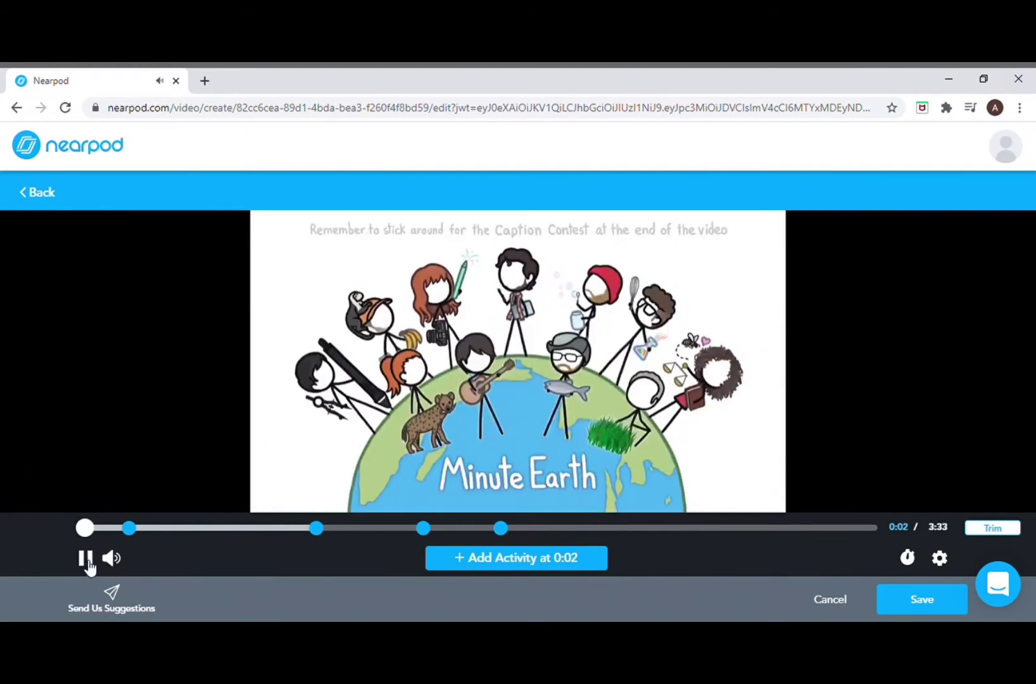
click(86, 558)
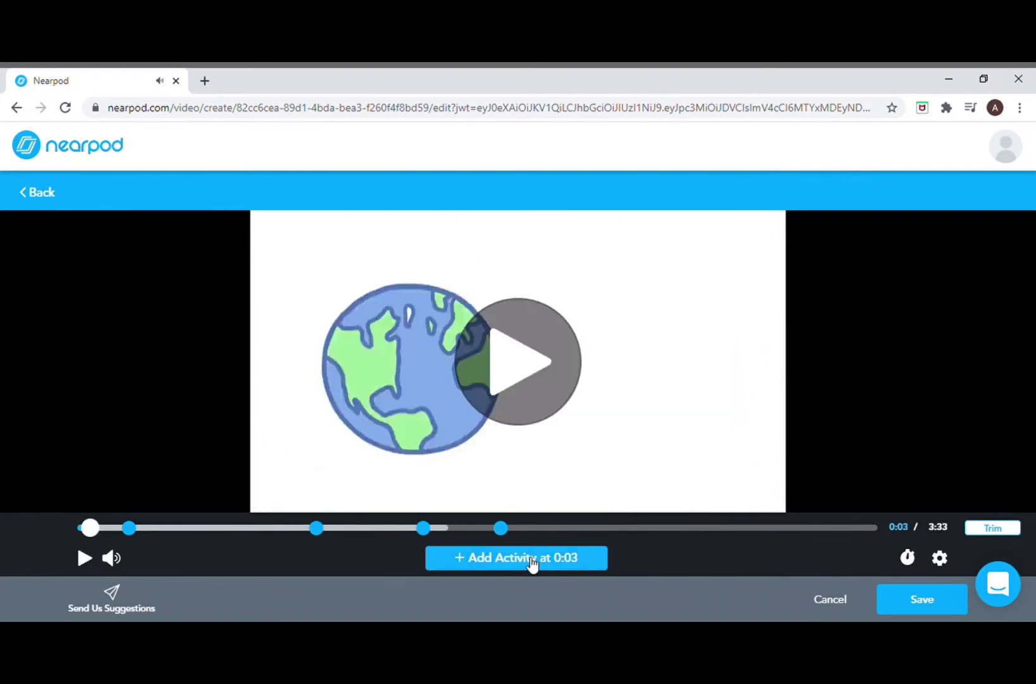
click(905, 605)
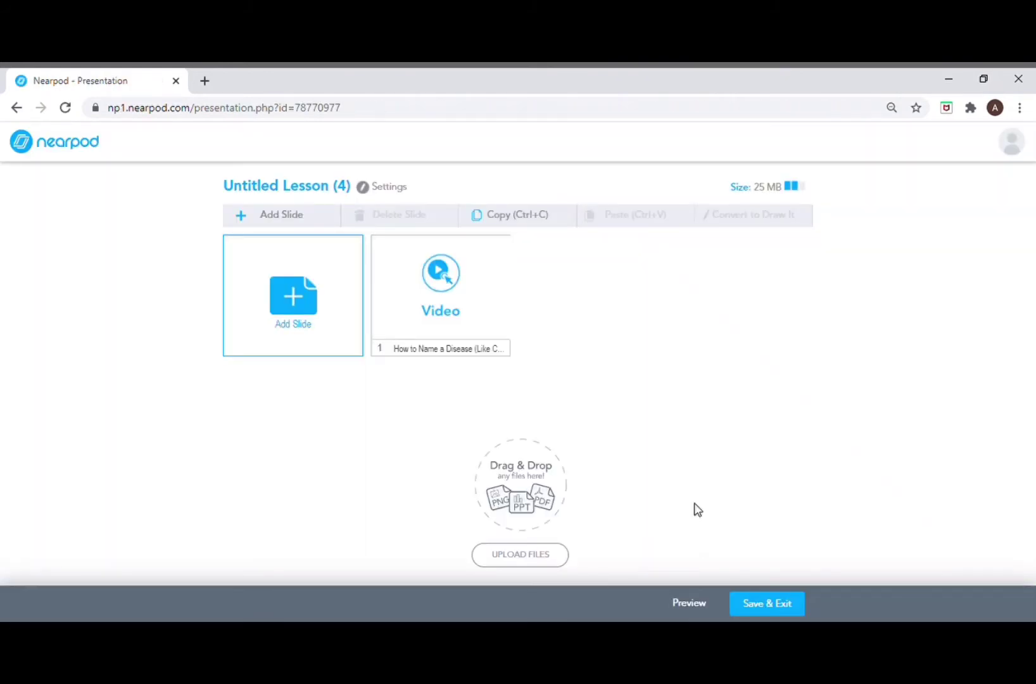
- Add a content slide of type Slide to the lesson and title it "Covid 19"
click(308, 292)
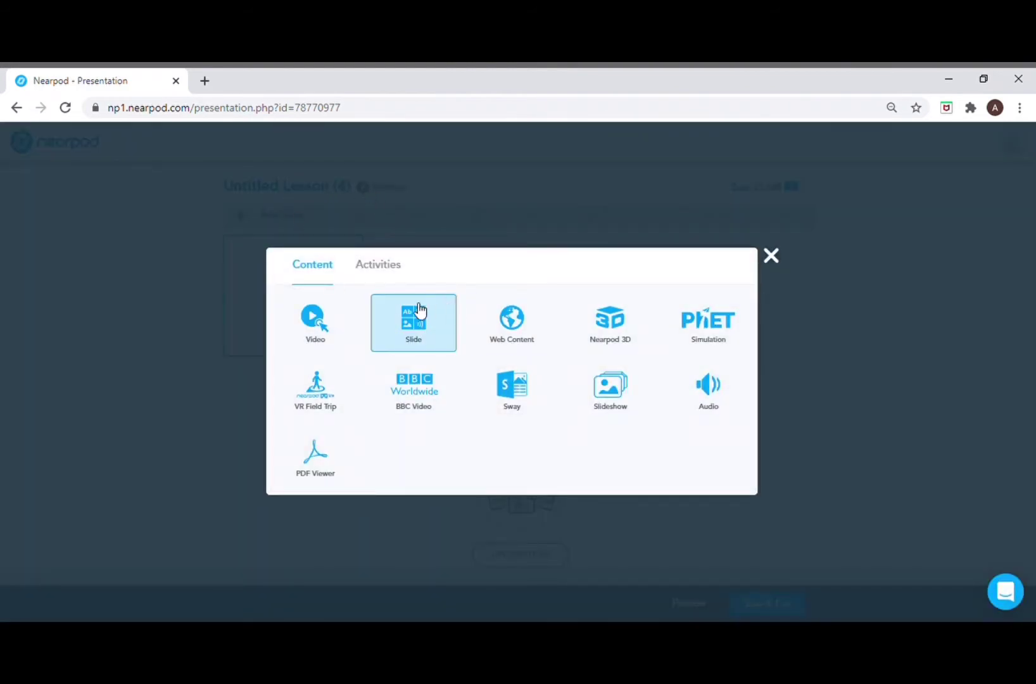
click(411, 339)
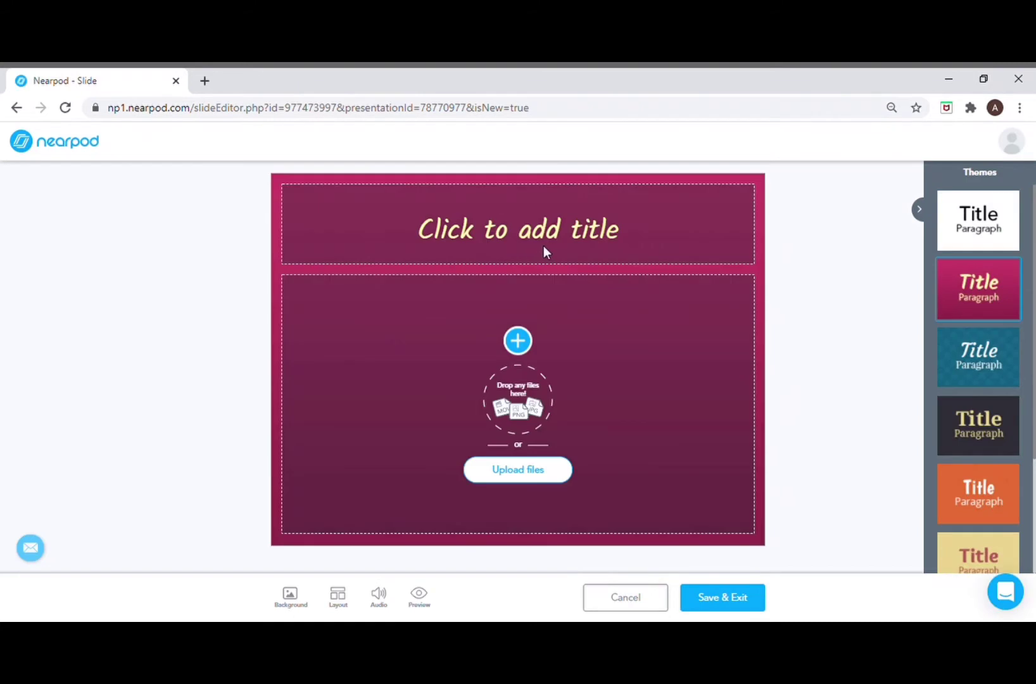
click(540, 233)
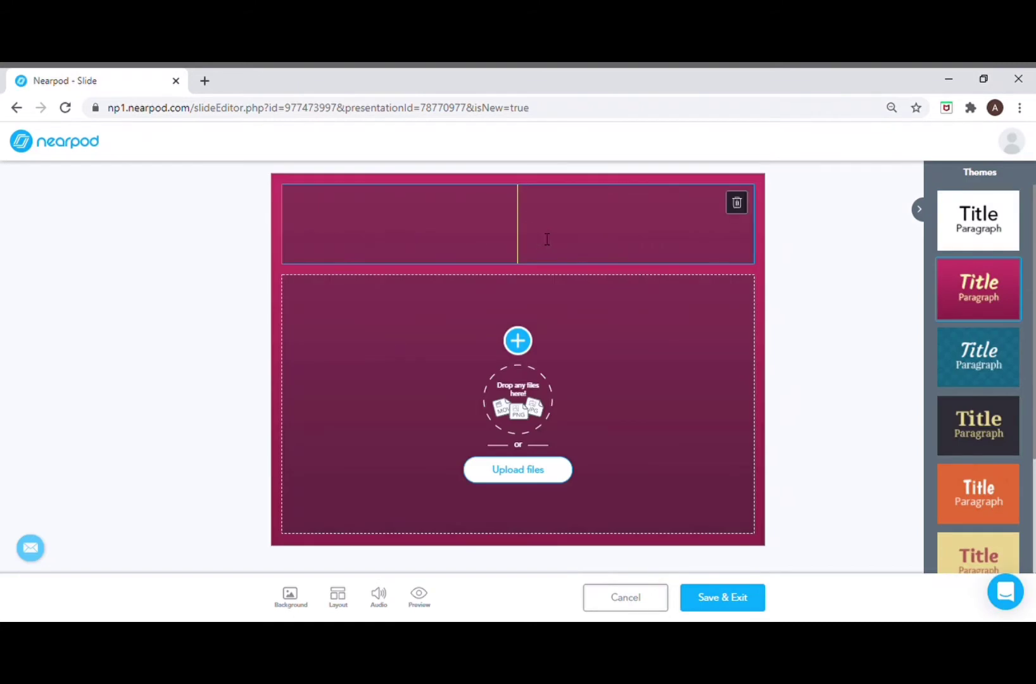
text(Covi)
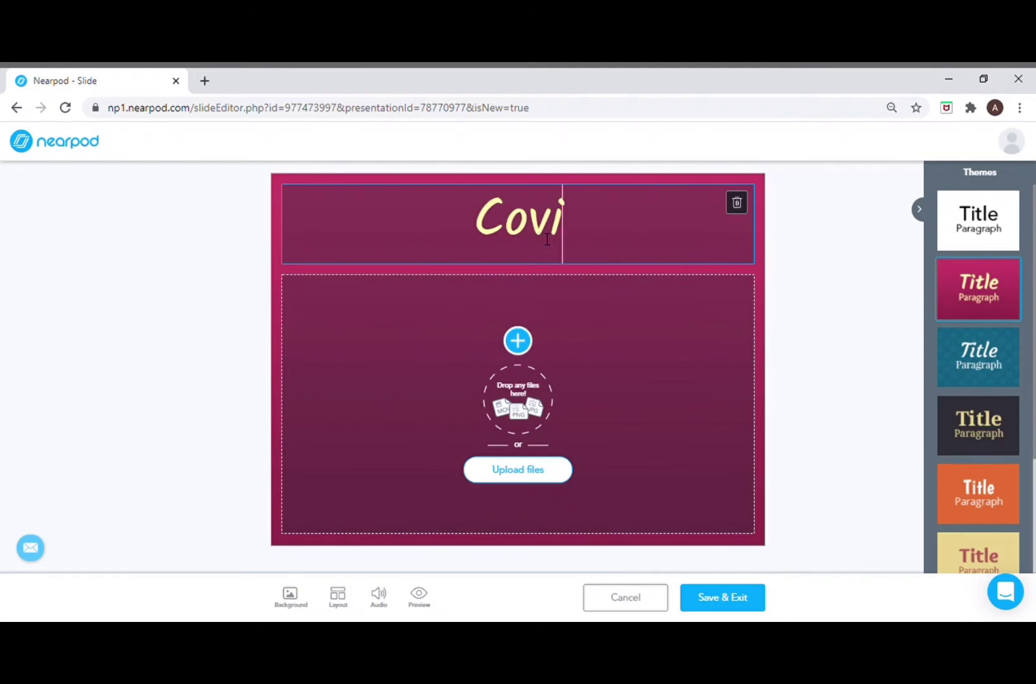
text(d 19)
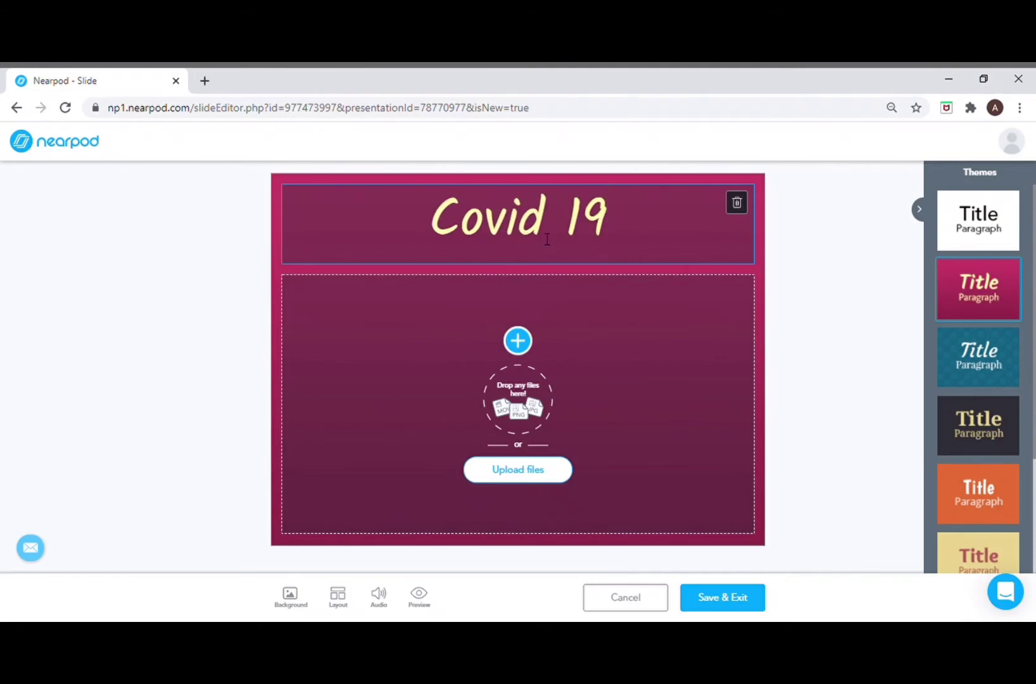
- Fill the slide body with the numbered lines Pengertian, Gejala, Pencegahan, Penularan and Penyembuhan, and save the slide, accepting the lesson theme change
click(447, 285)
text(1. Pengertian)
key(Return)
text(2. Gejala)
key(Return)
text(3. Pencegahan)
key(Return)
text(4. Penularan 5. Penyembuhan)
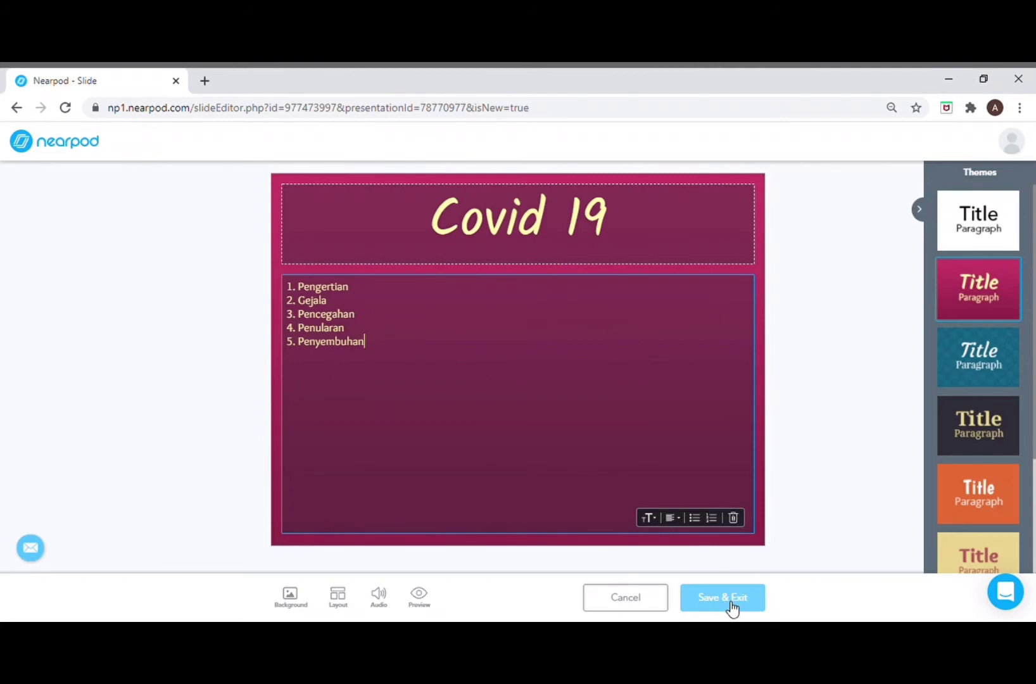
click(732, 607)
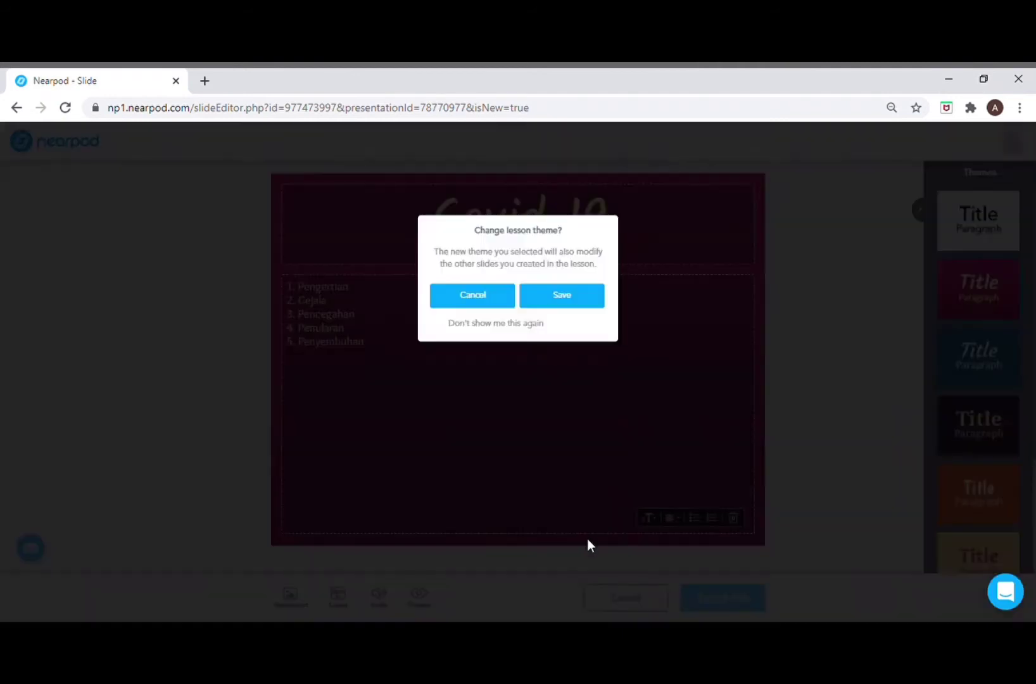
click(562, 294)
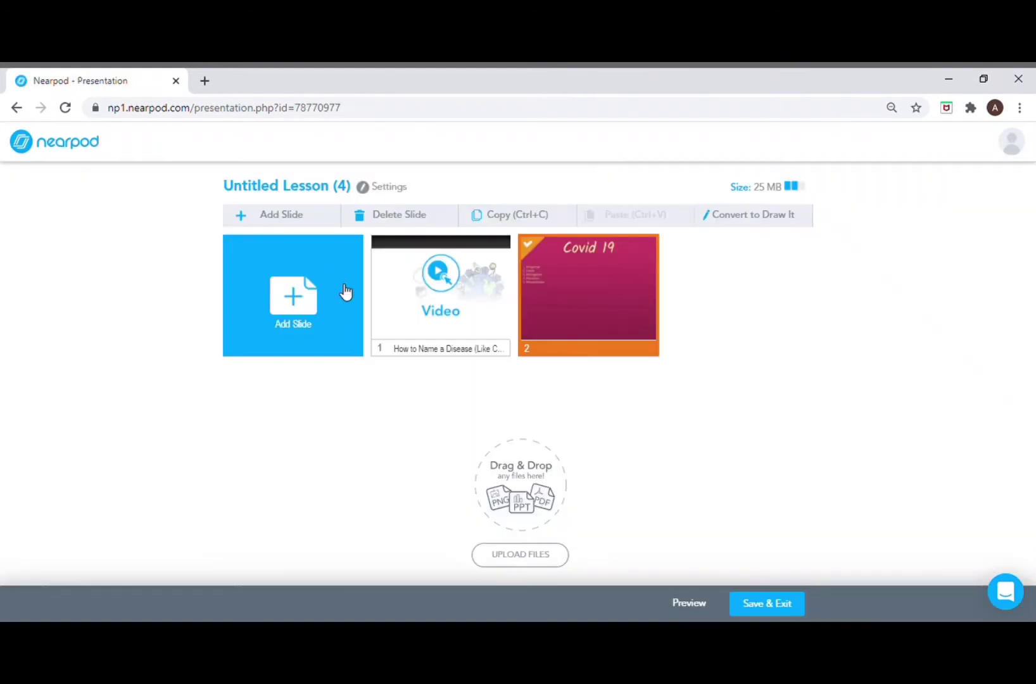
- Start a Web Content slide and open the Indonesian Wikipedia COVID-19 article from a web search for "covid 19 adalah" in a new browser tab
click(296, 304)
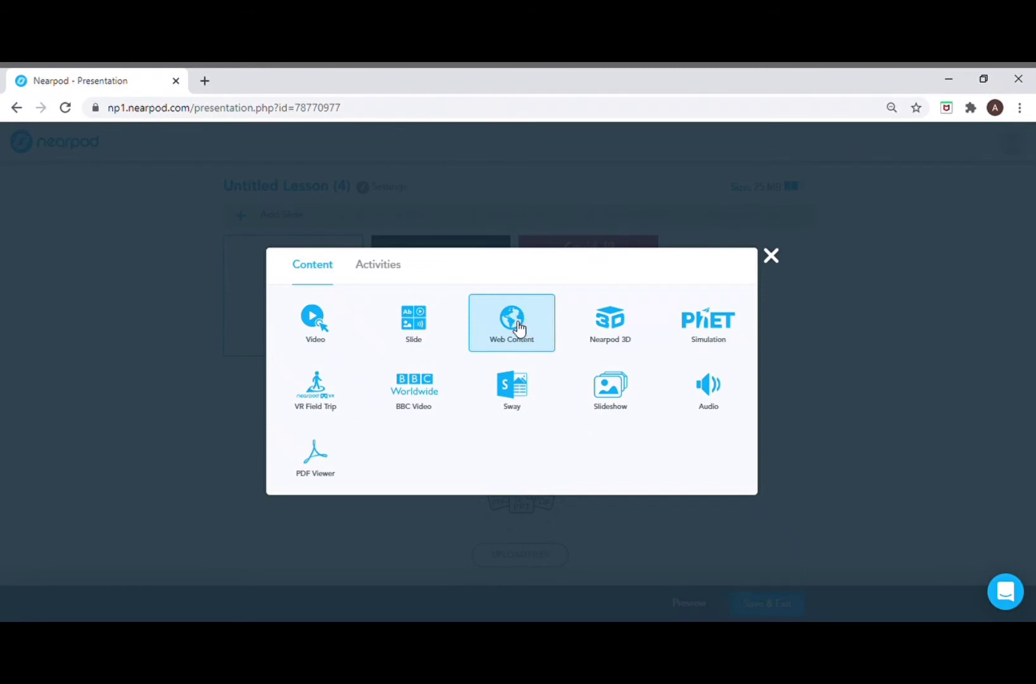
click(518, 328)
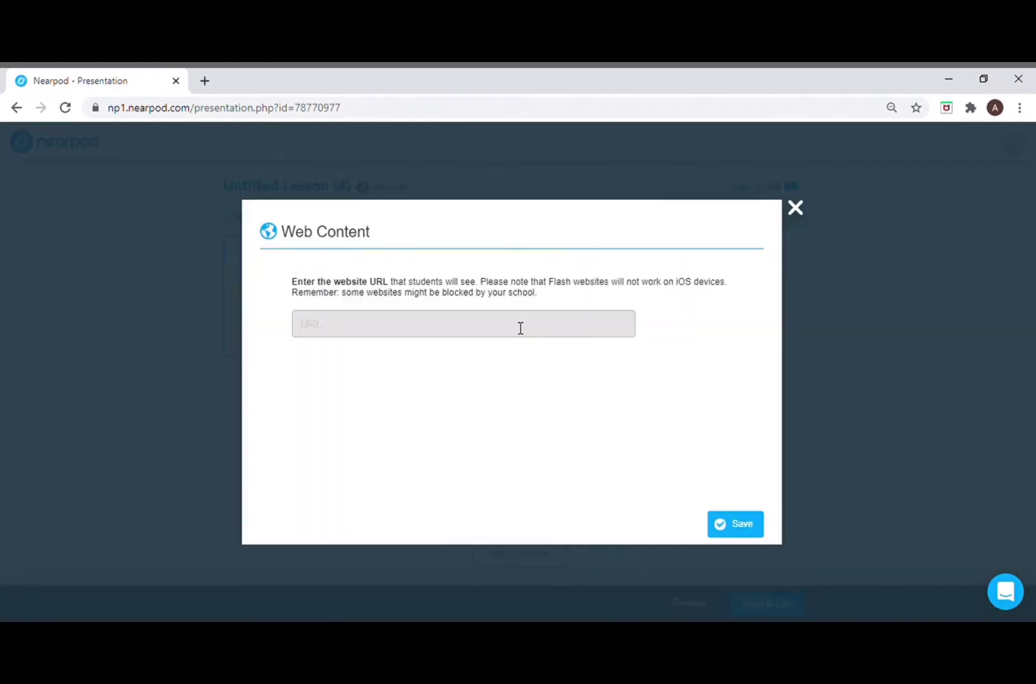
click(206, 81)
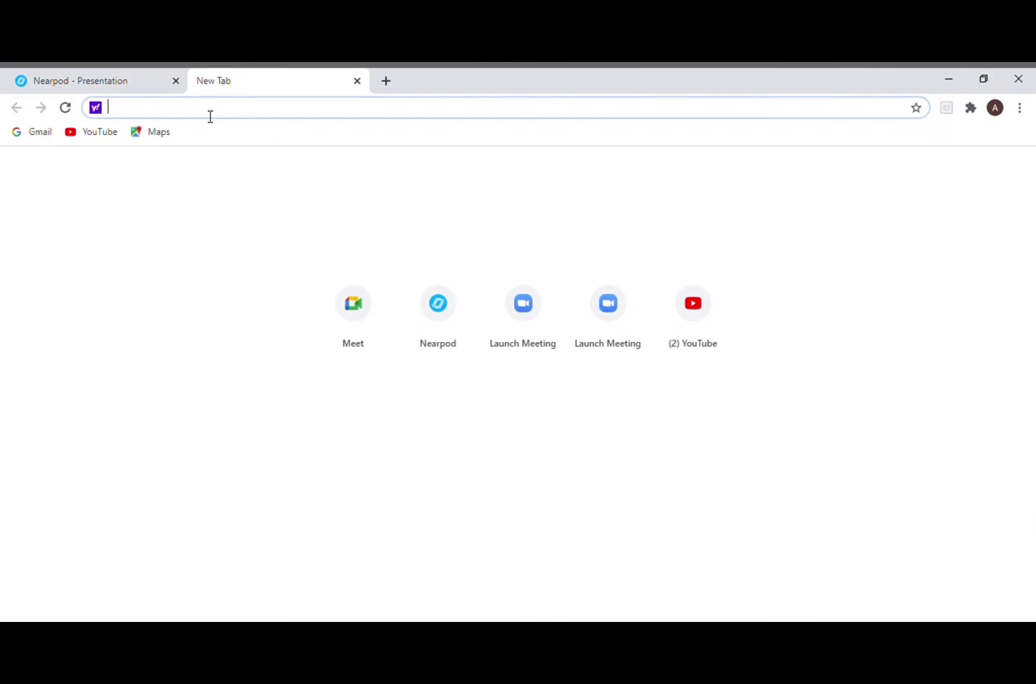
text(co)
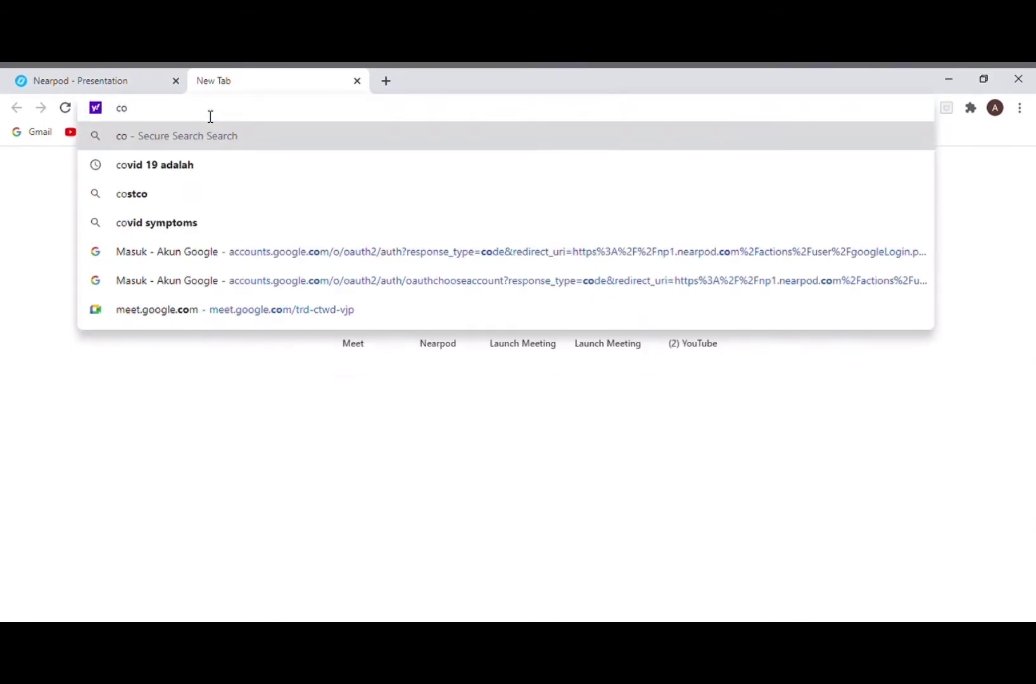
click(202, 167)
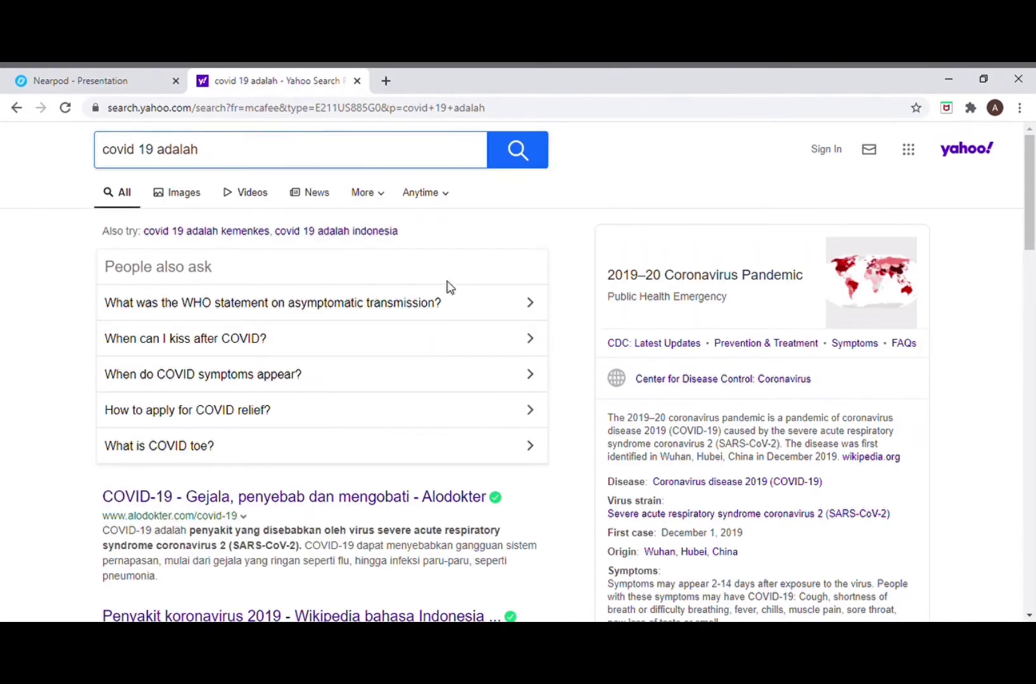
scroll(850, 270, down, 5)
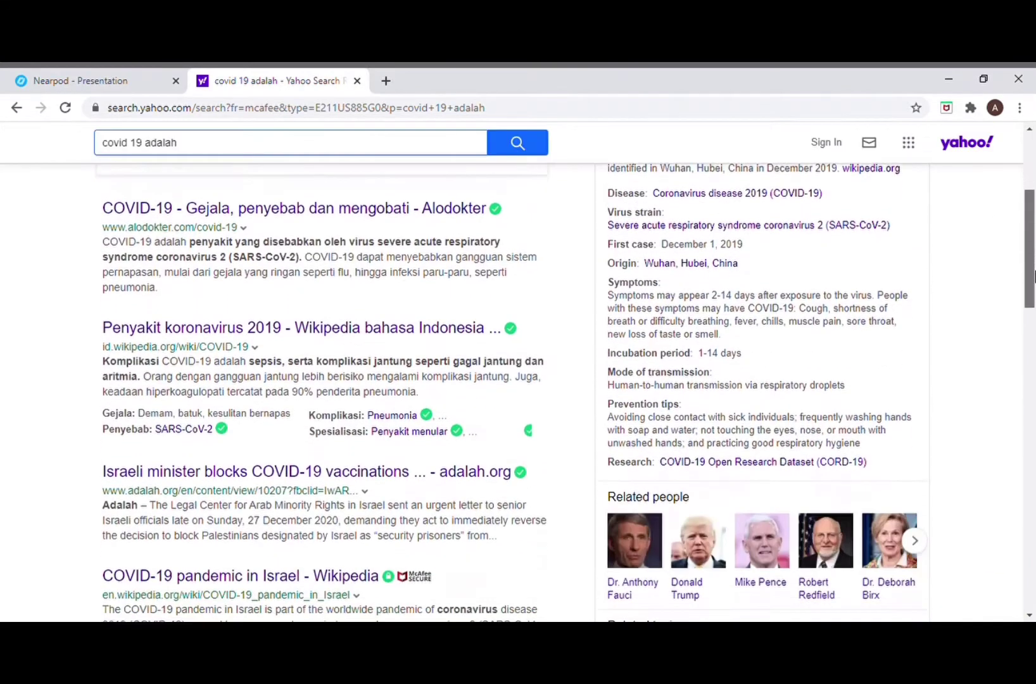
click(243, 324)
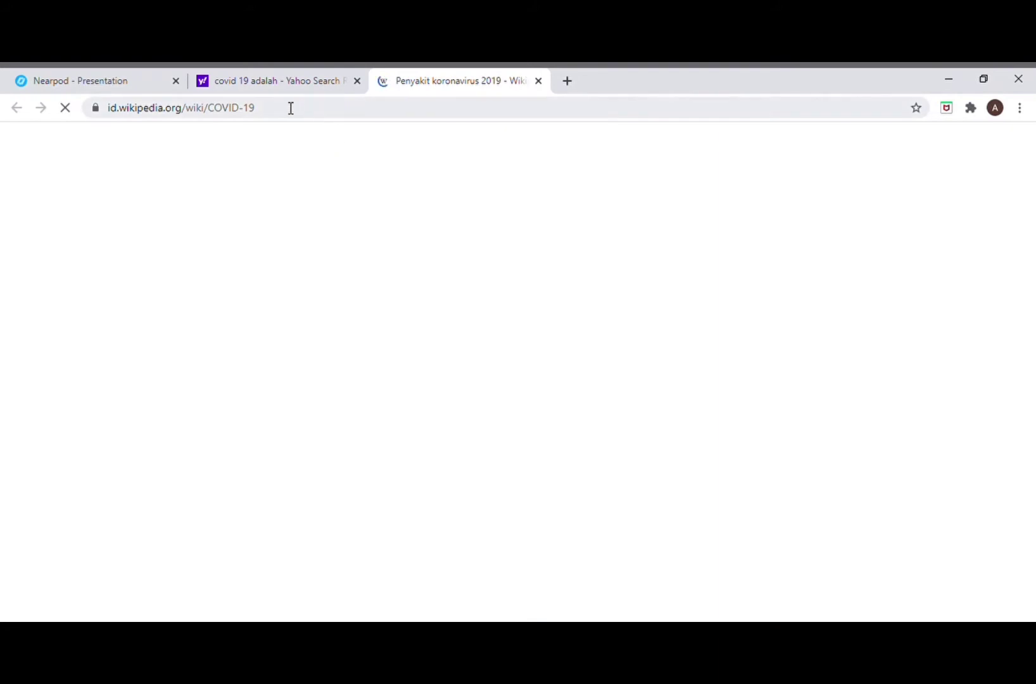
click(242, 109)
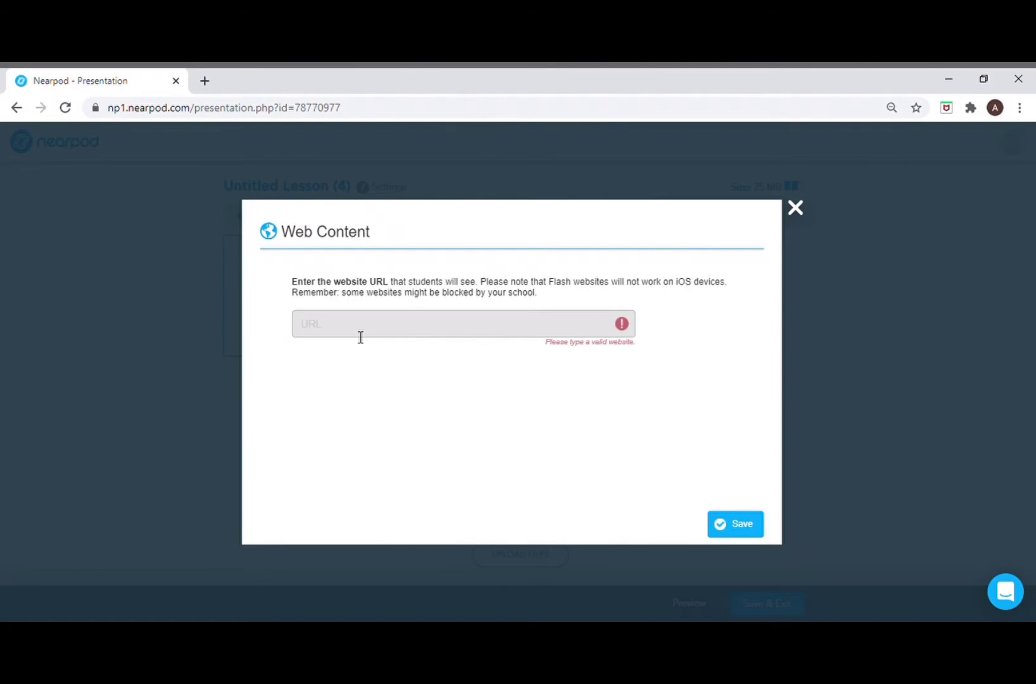
text(https://id.wikipedia.org/wiki/Penyakit_koronavirus_2019)
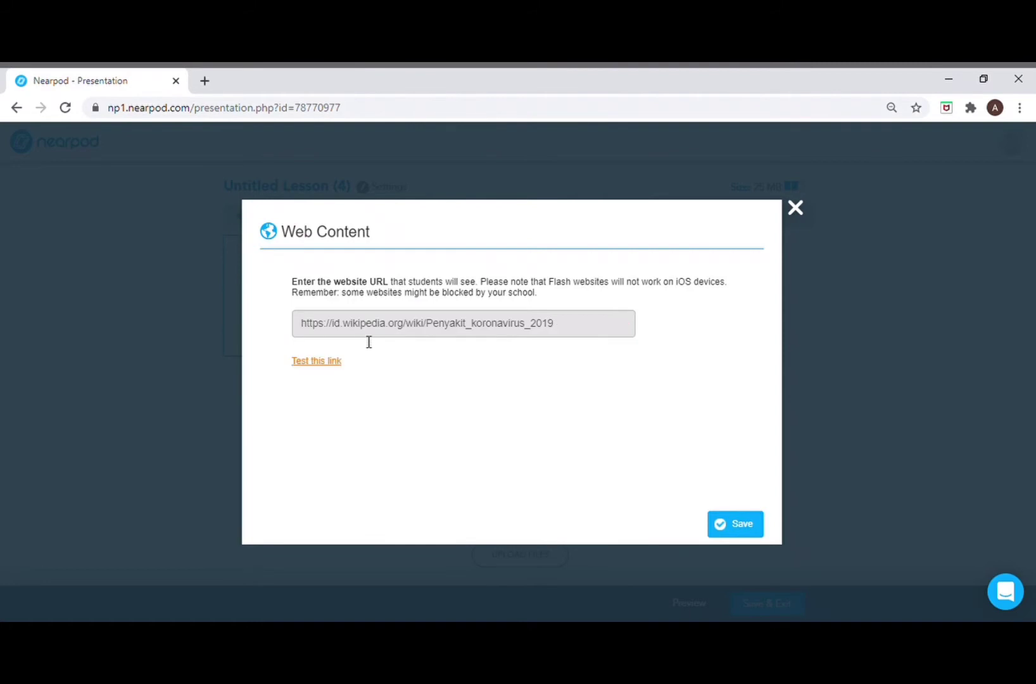
click(316, 362)
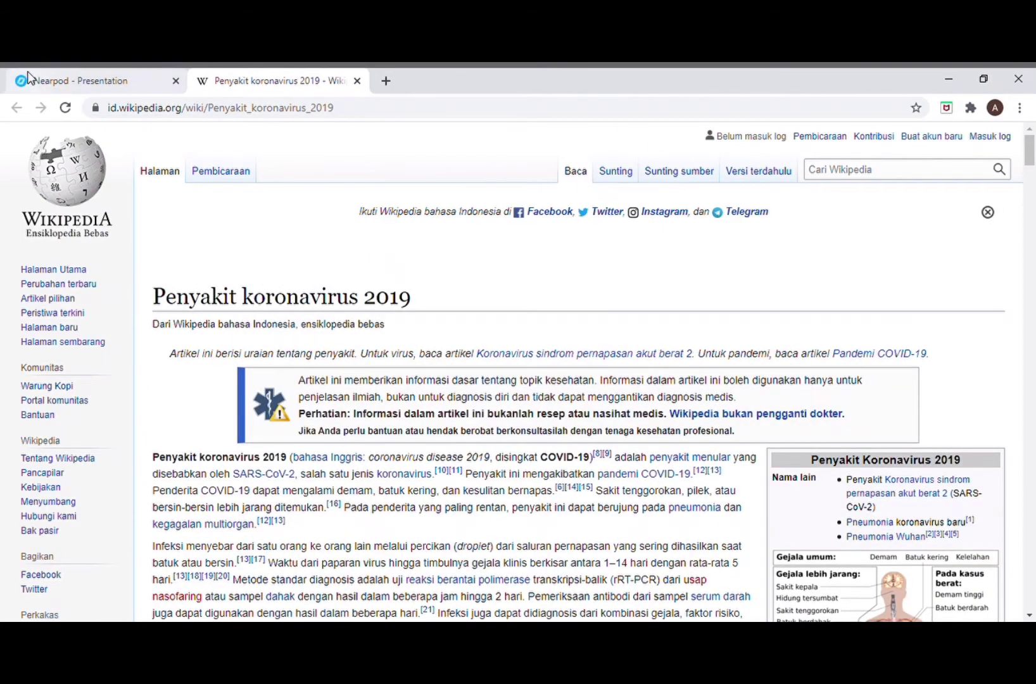
click(29, 77)
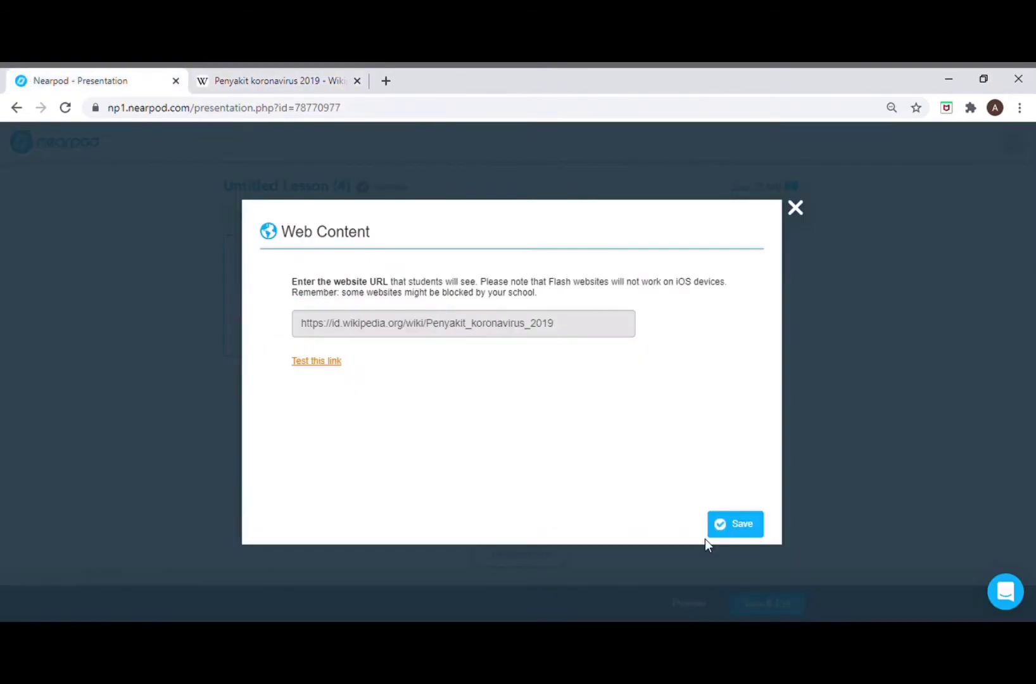
- Save the Web Content slide and start a Nearpod 3D slide, selecting the Full Body model from Staff Picks
click(744, 525)
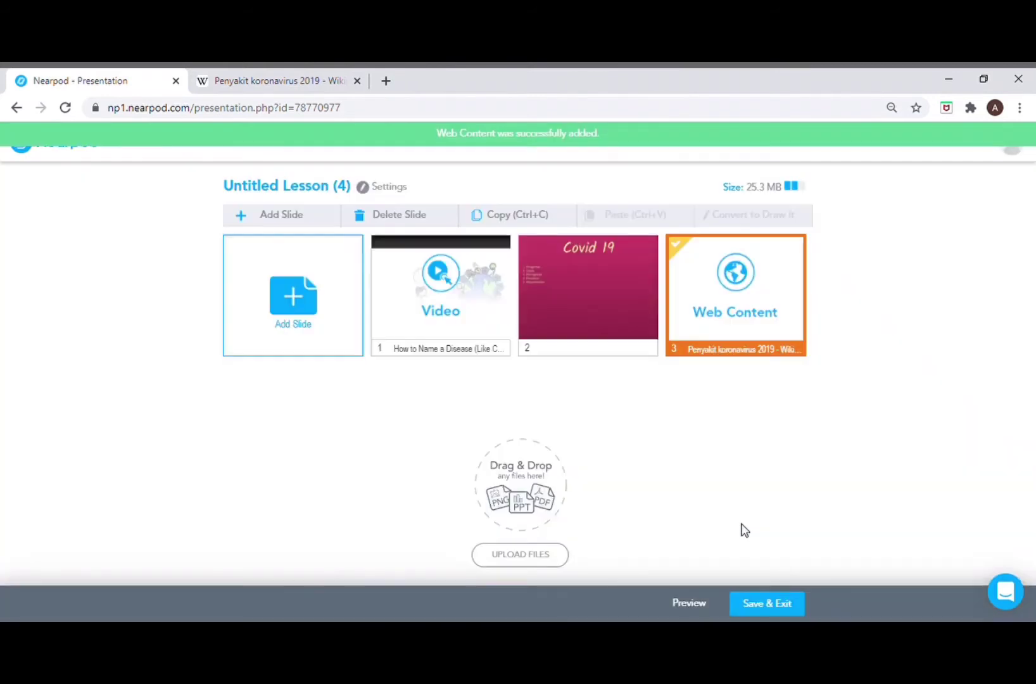
click(286, 304)
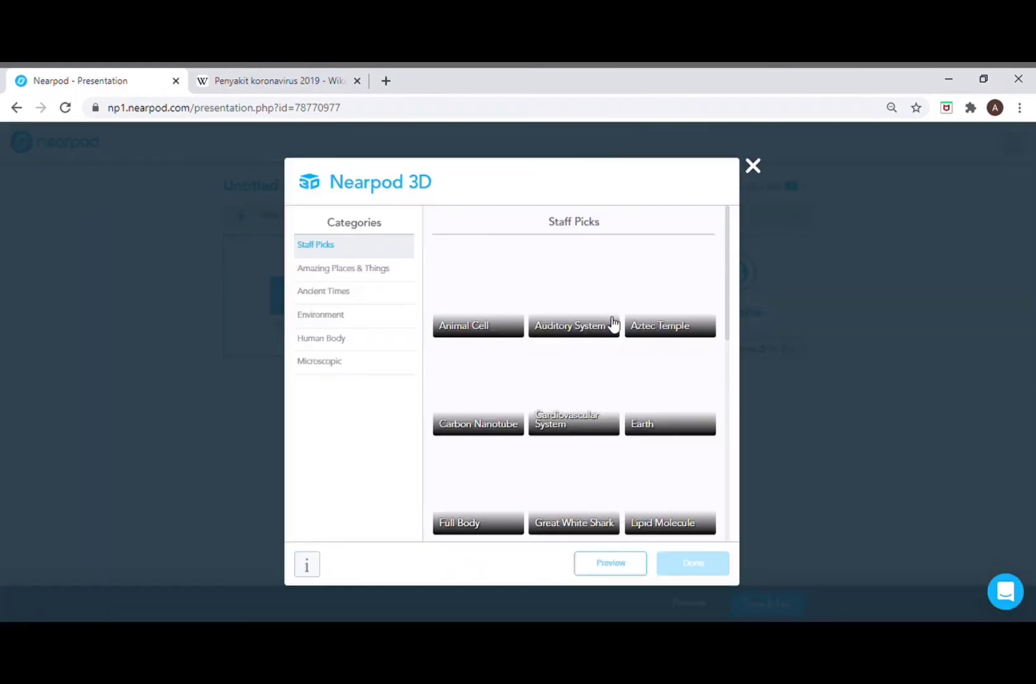
drag(728, 304, 728, 320)
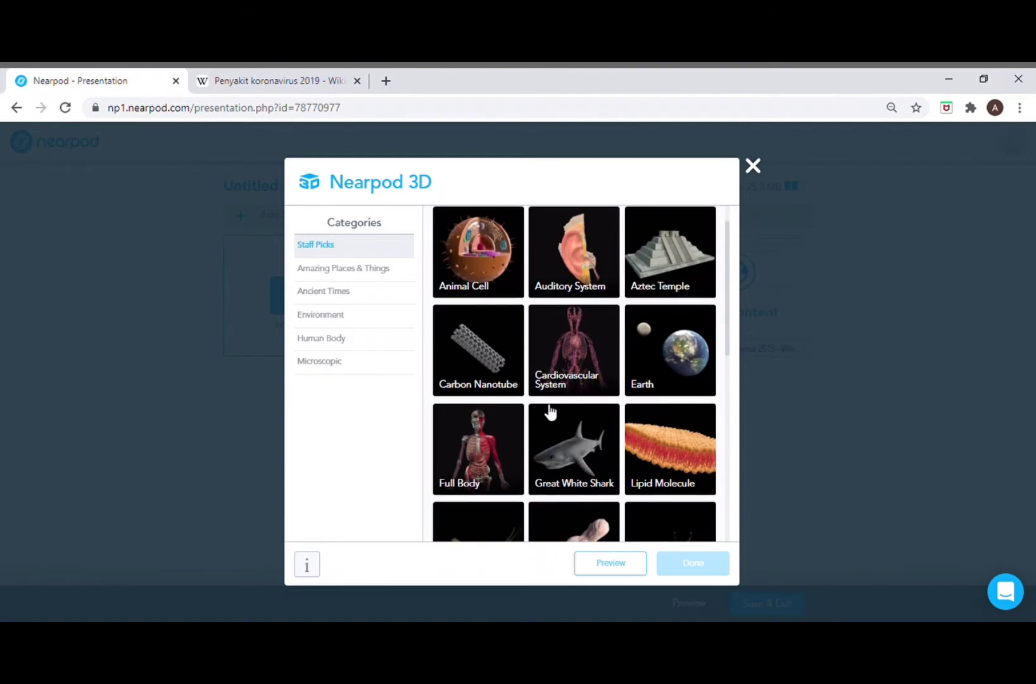
click(488, 429)
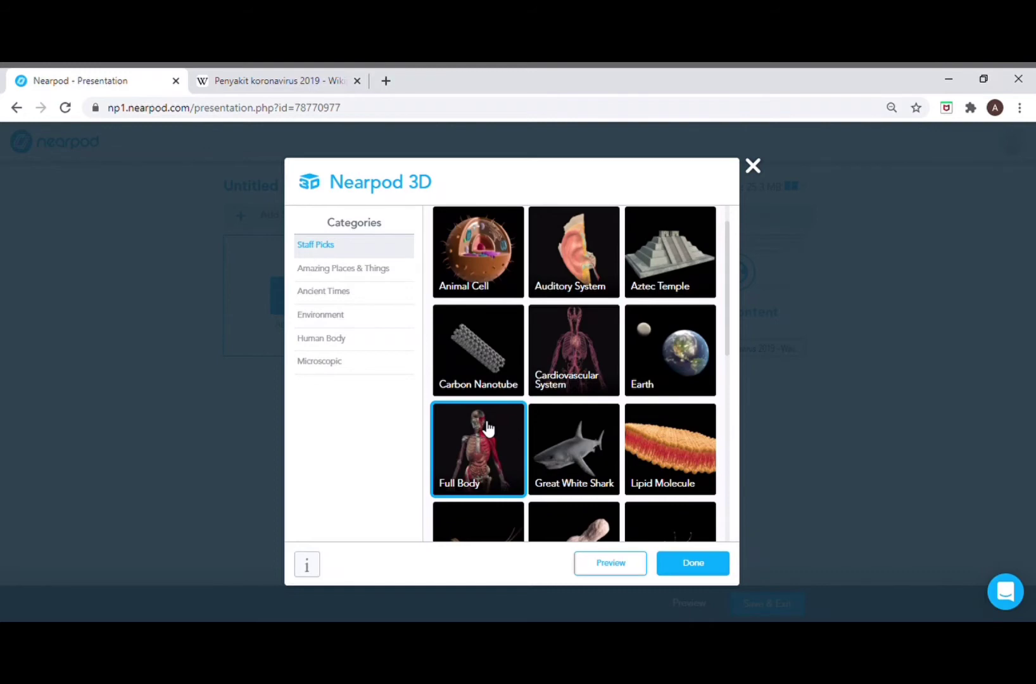
- Preview the Full Body 3D model, rotate it to inspect it from different sides, and add it to the lesson
click(626, 570)
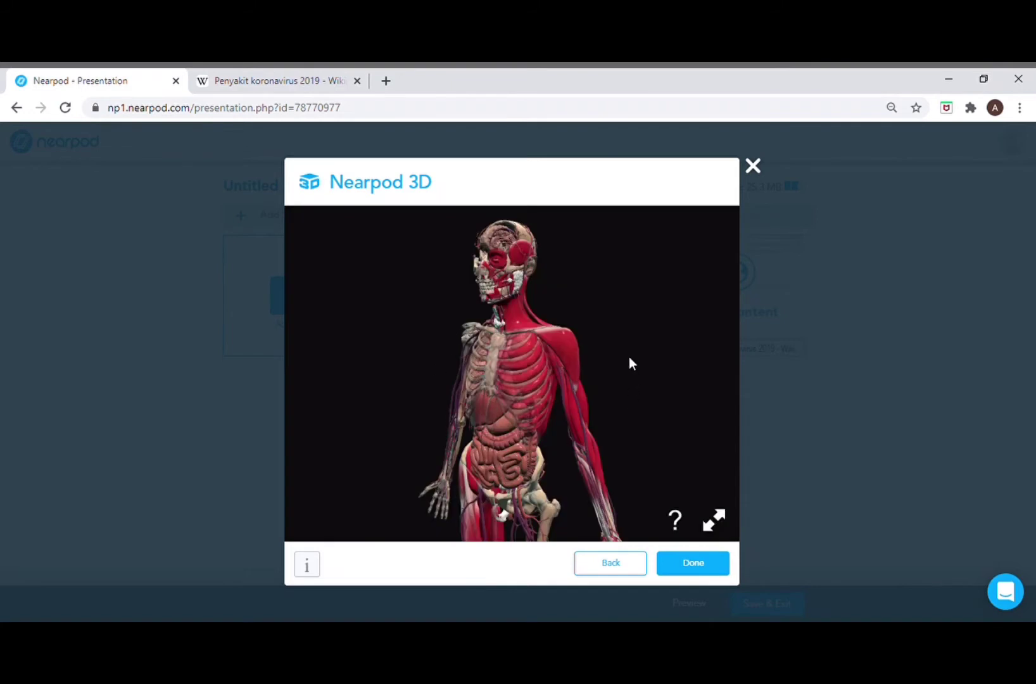
drag(521, 369, 397, 363)
drag(531, 364, 667, 383)
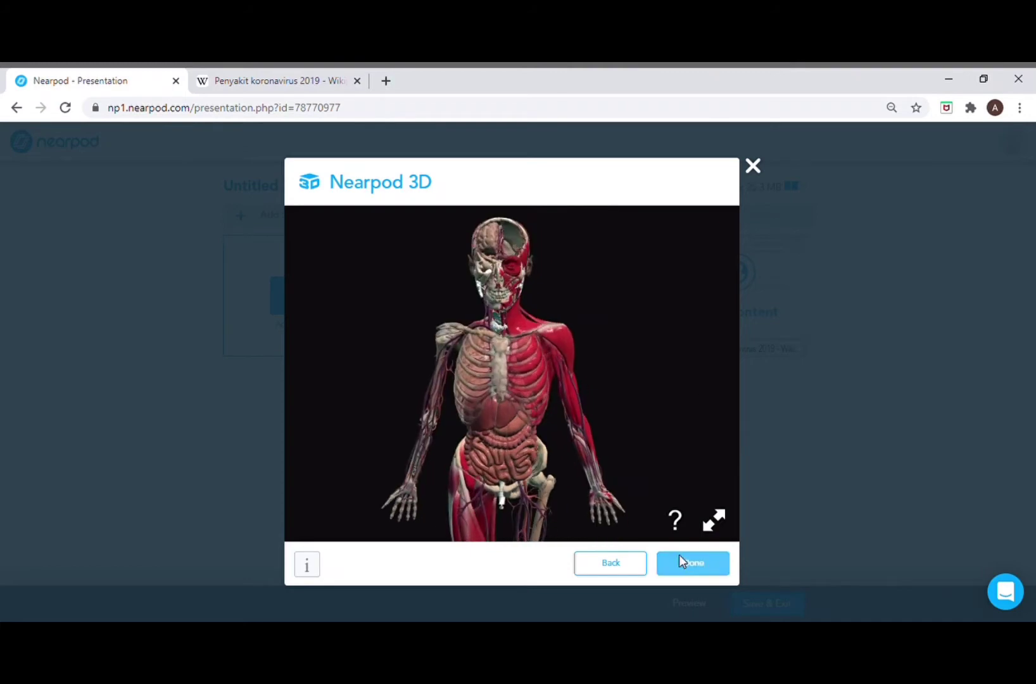
click(687, 562)
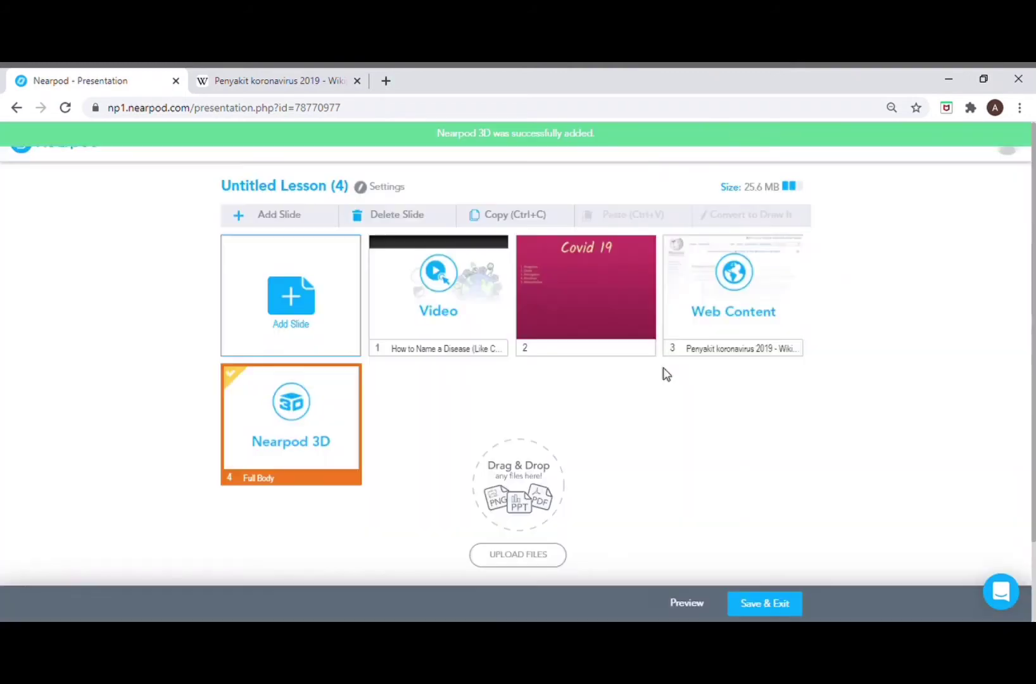
- Start a PhET Simulation slide and preview Energy Skate Park: Basics (Introduction) from the Science: Middle School category
click(274, 285)
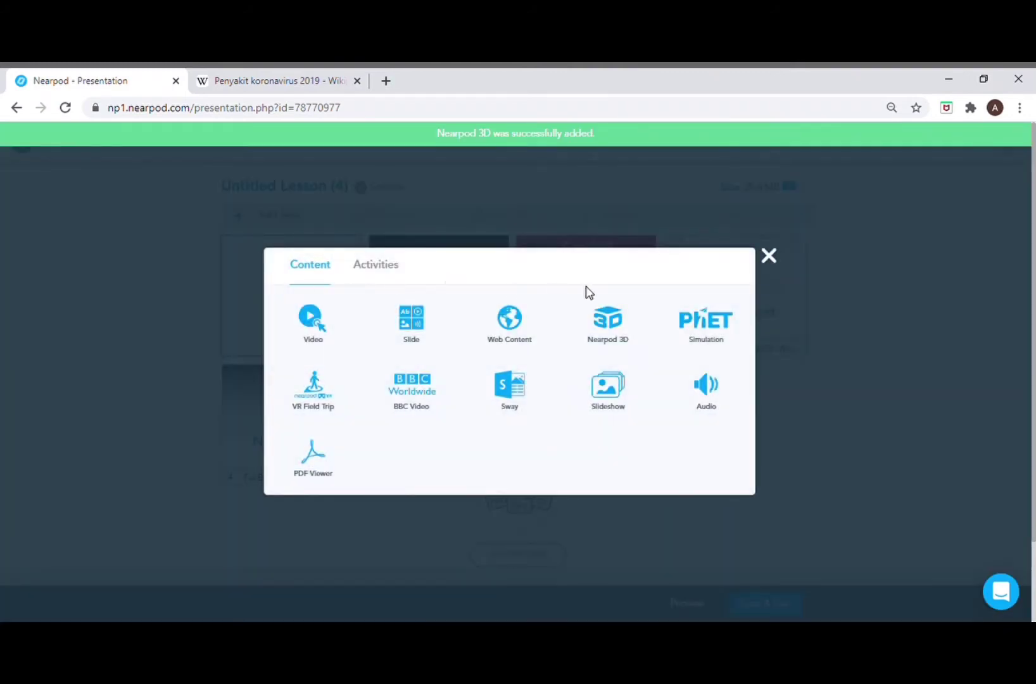
click(708, 316)
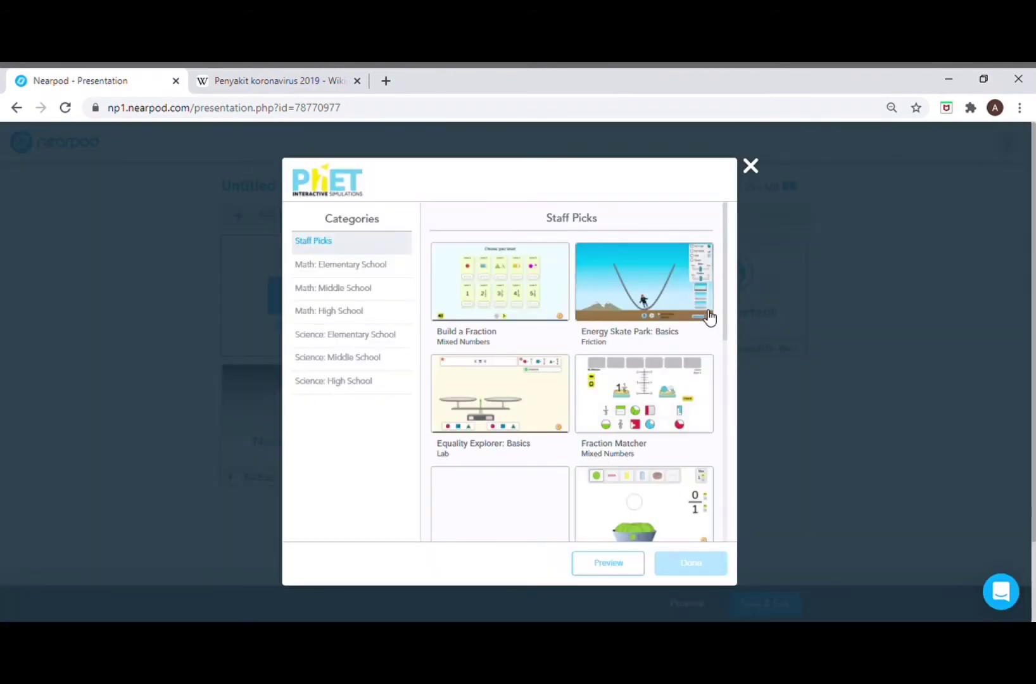
click(343, 361)
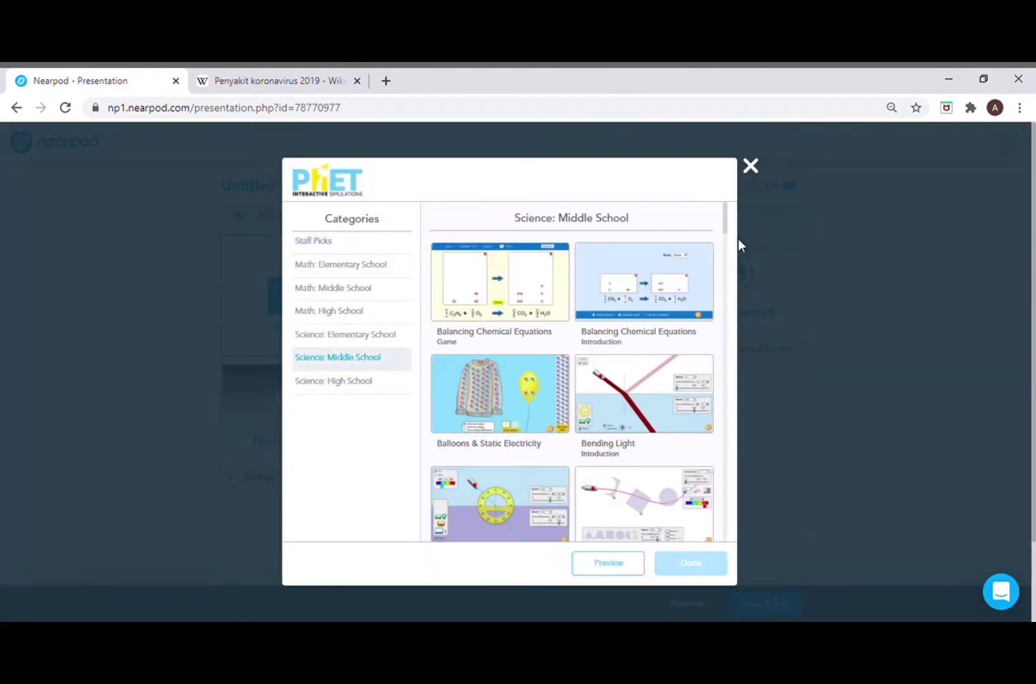
drag(728, 225, 726, 321)
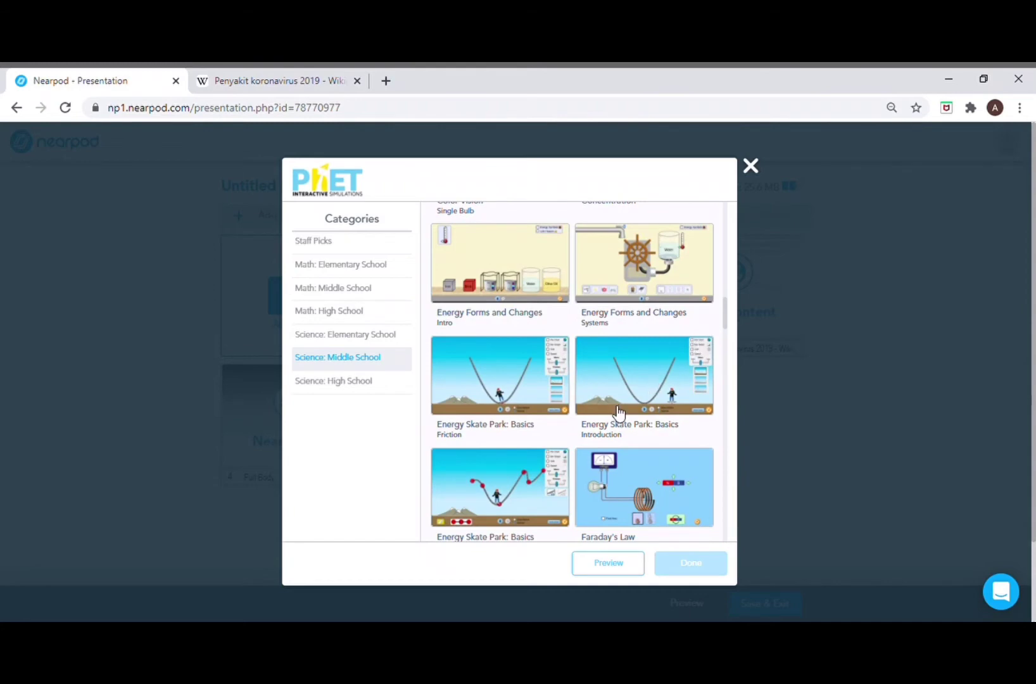
click(690, 362)
click(618, 572)
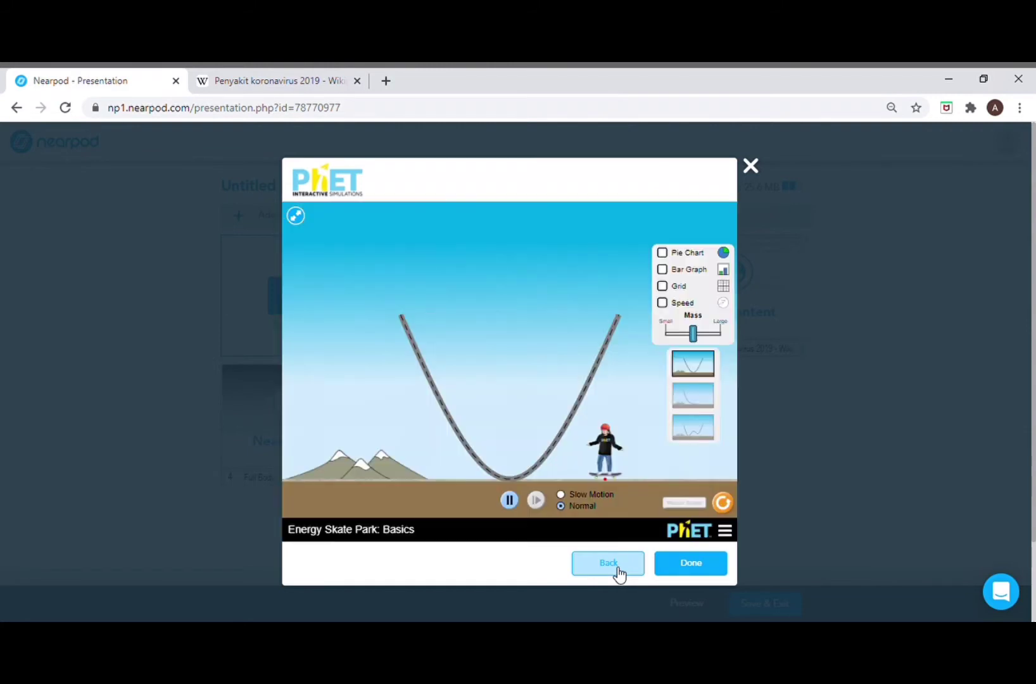
- Put the skater on the track, show the pie chart, bar graph, grid and speed, and add the simulation to the lesson
drag(610, 462, 629, 333)
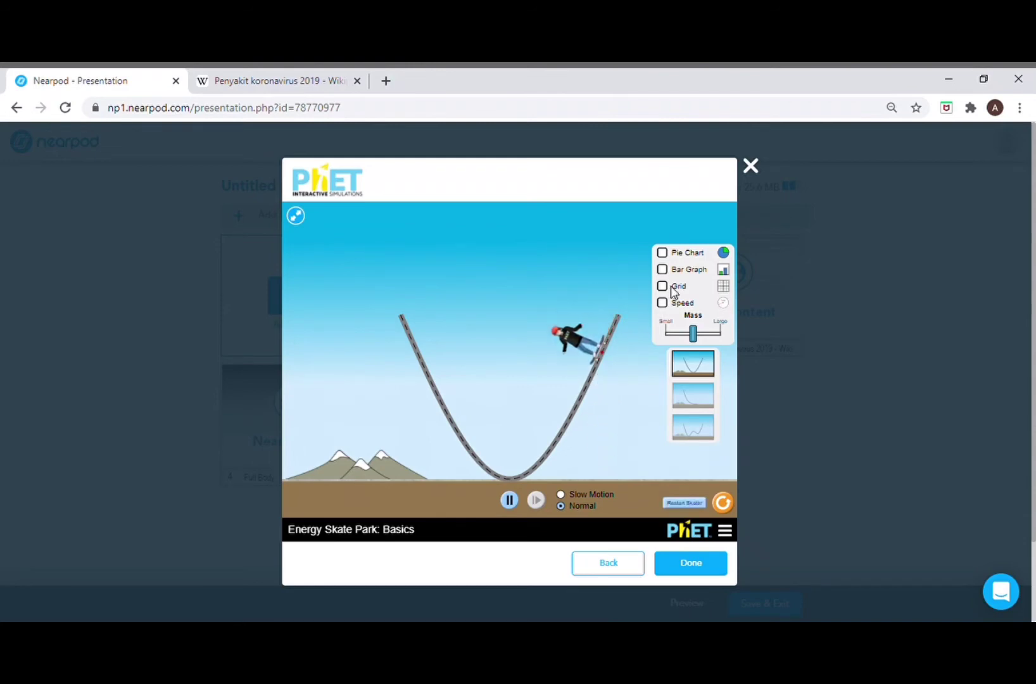
click(673, 256)
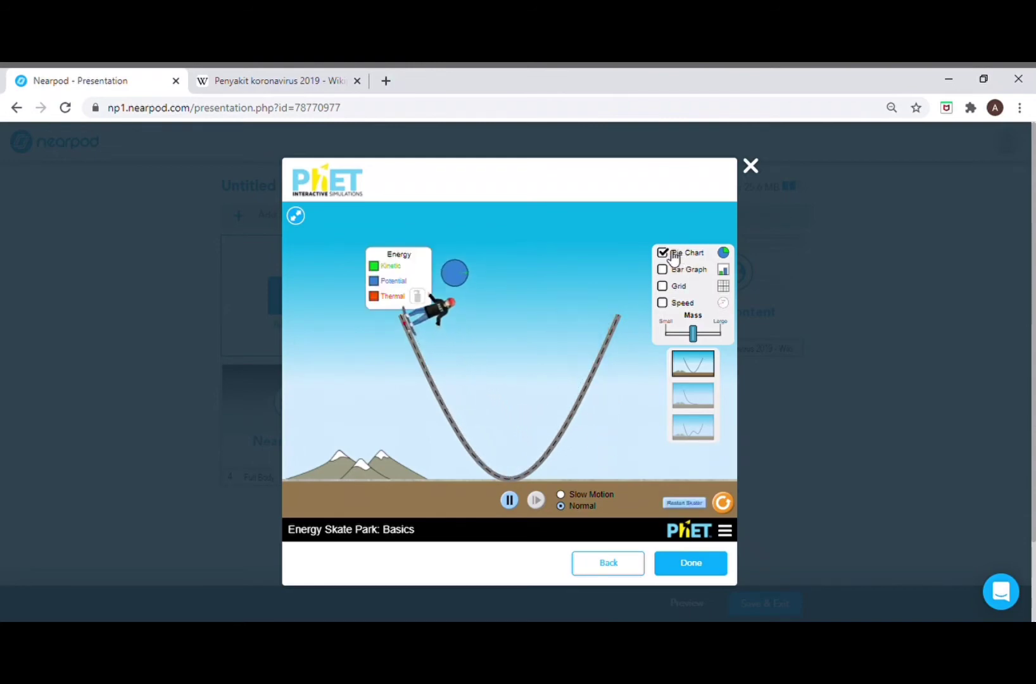
click(673, 272)
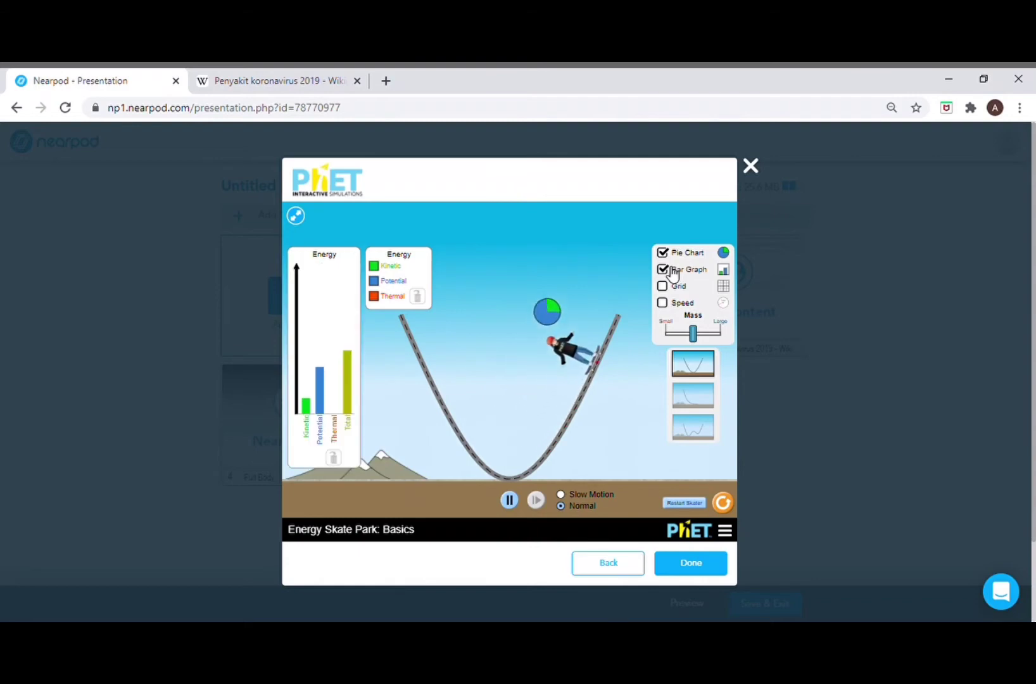
click(665, 288)
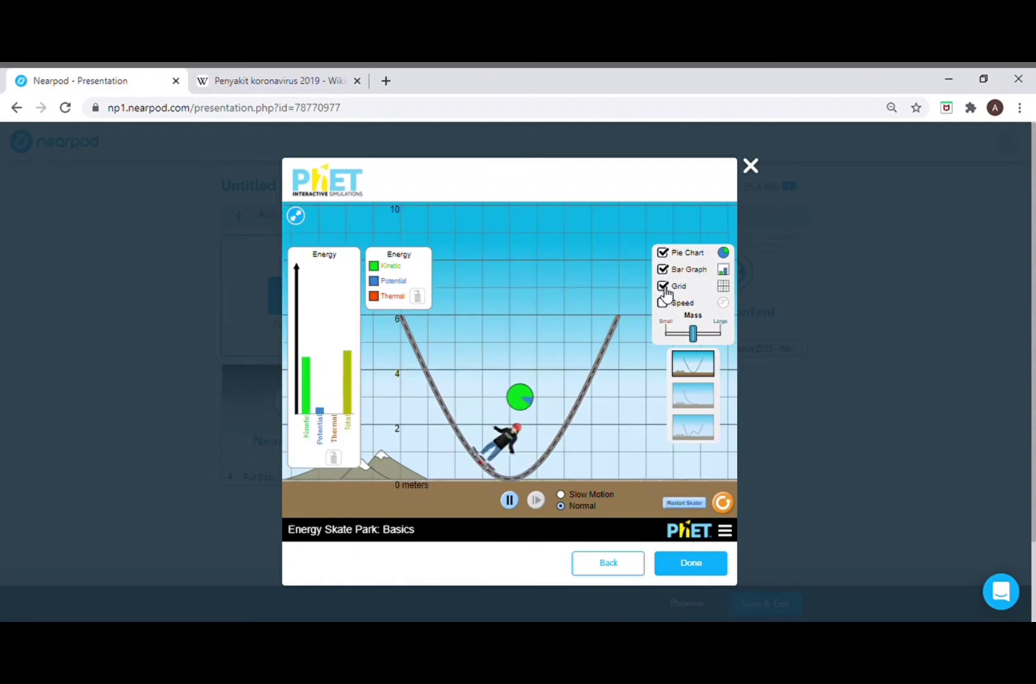
click(664, 304)
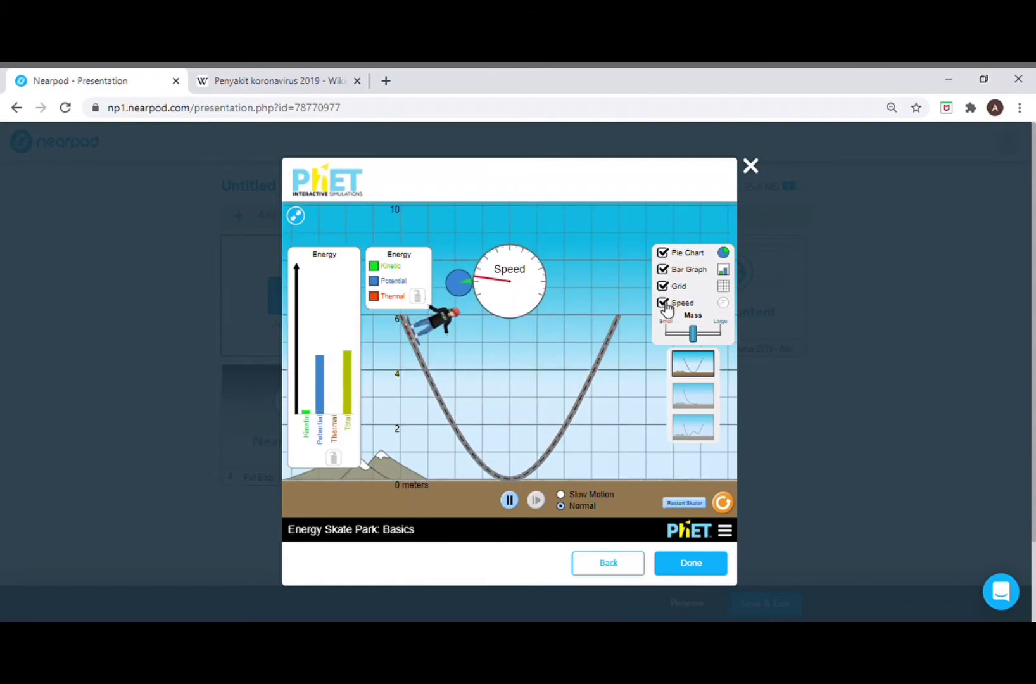
click(693, 563)
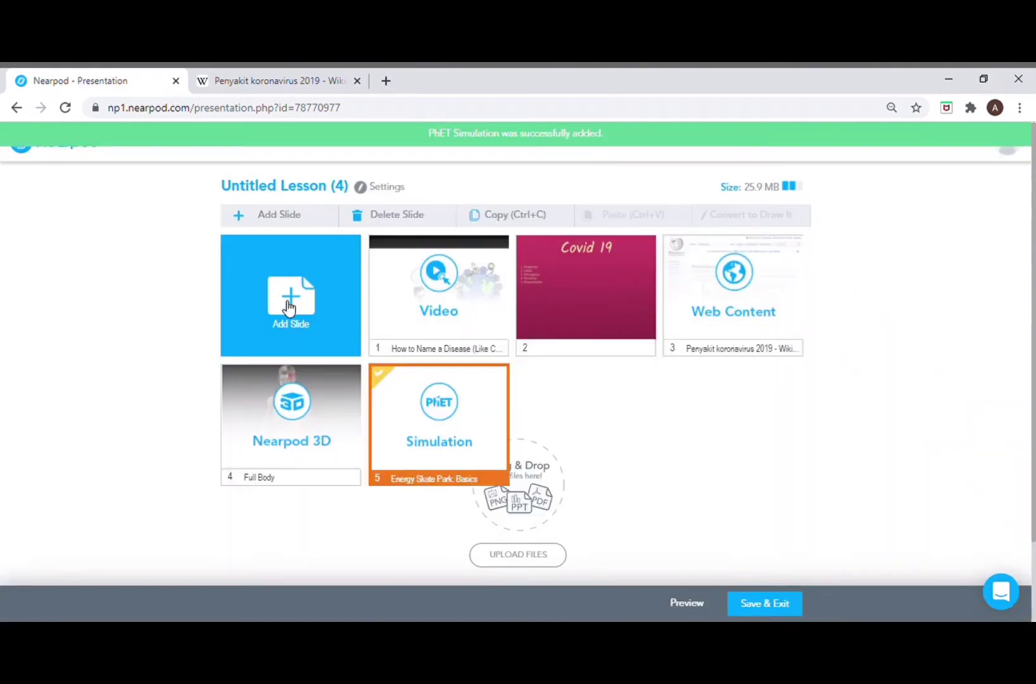
- Add a VR Field Trip slide with the Great Pyramid Of Giza18 panorama
click(288, 308)
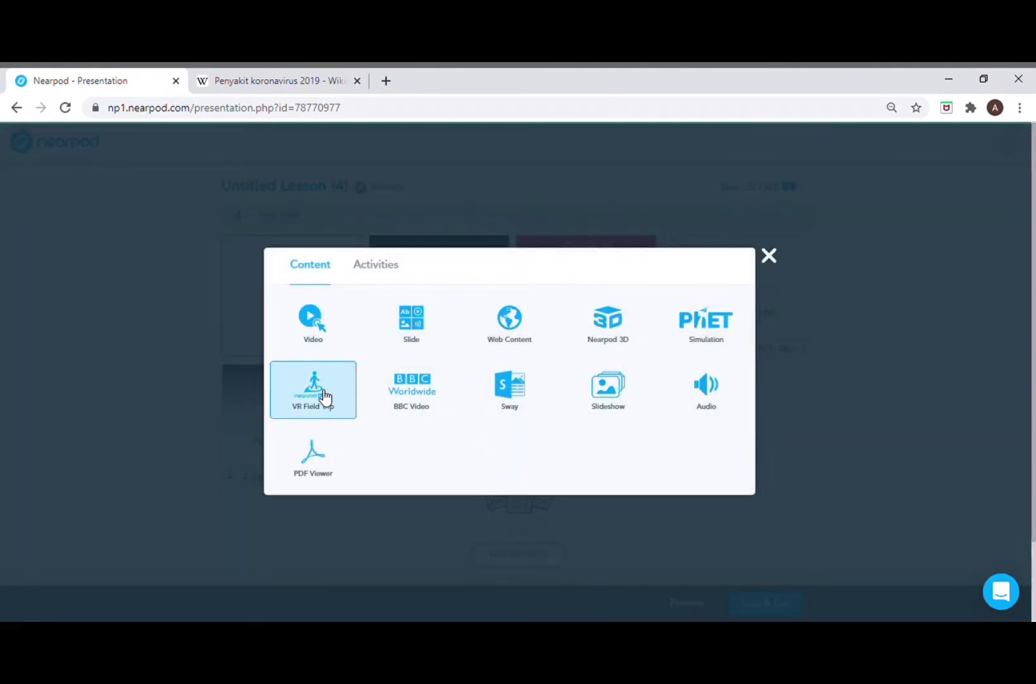
click(324, 397)
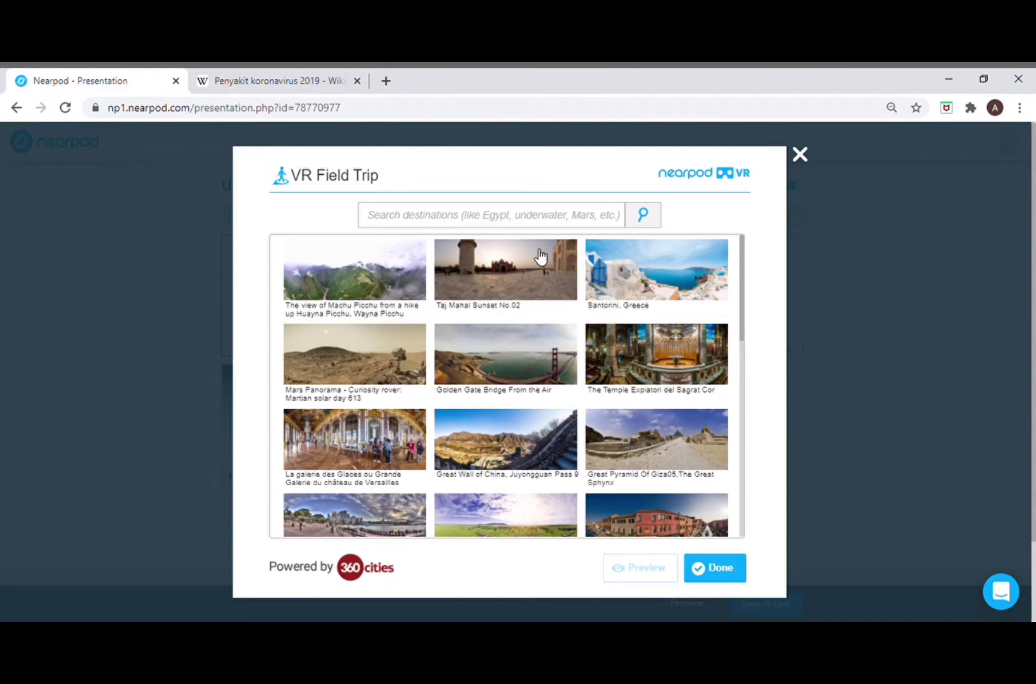
drag(743, 262, 740, 375)
click(666, 322)
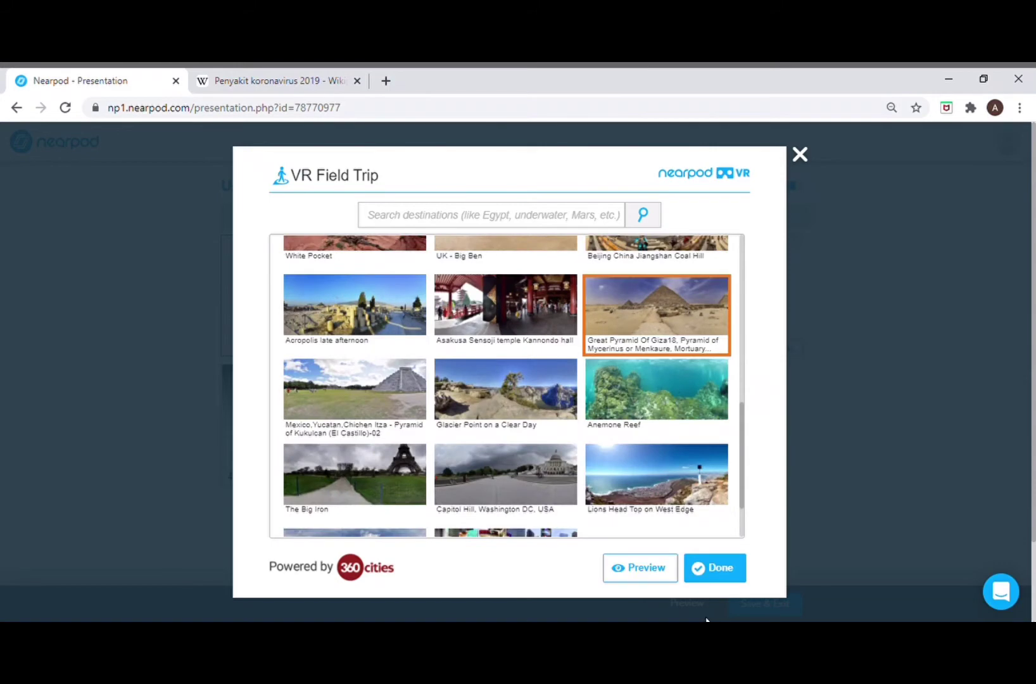
click(719, 568)
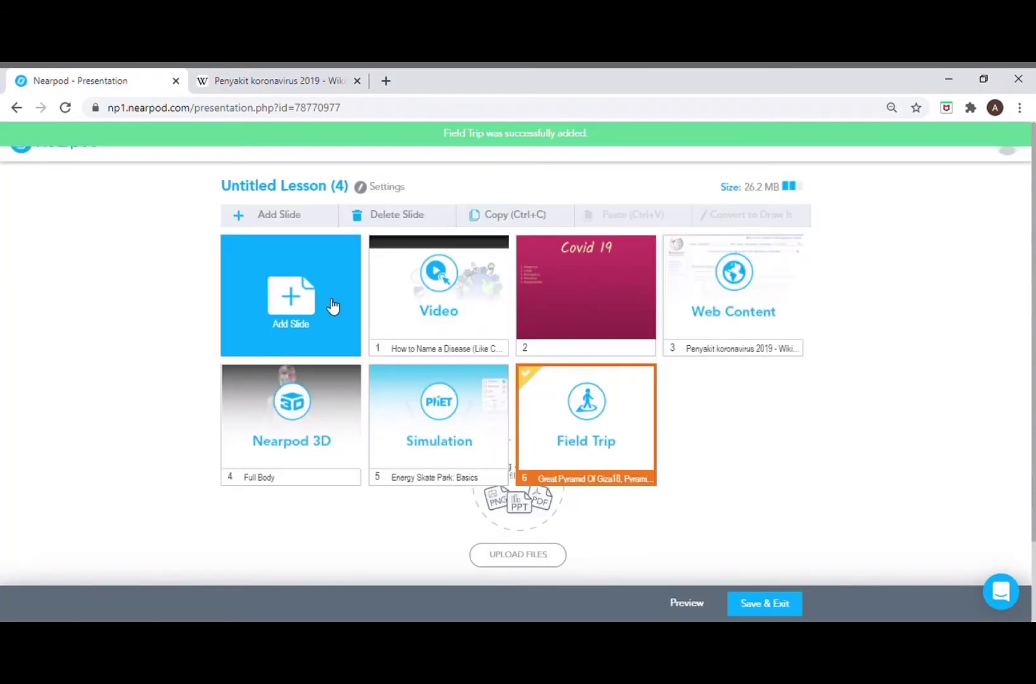
- Browse the BBC Video categories and add "How Many People Can Live on Planet Earth?" from Staff Picks to the lesson
click(332, 306)
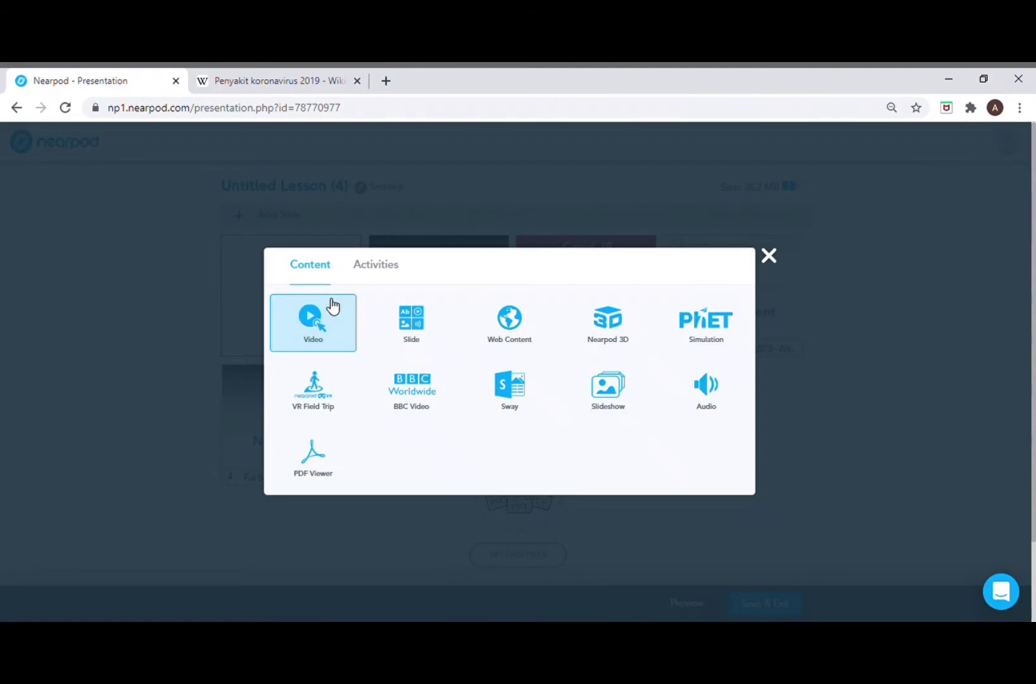
click(418, 409)
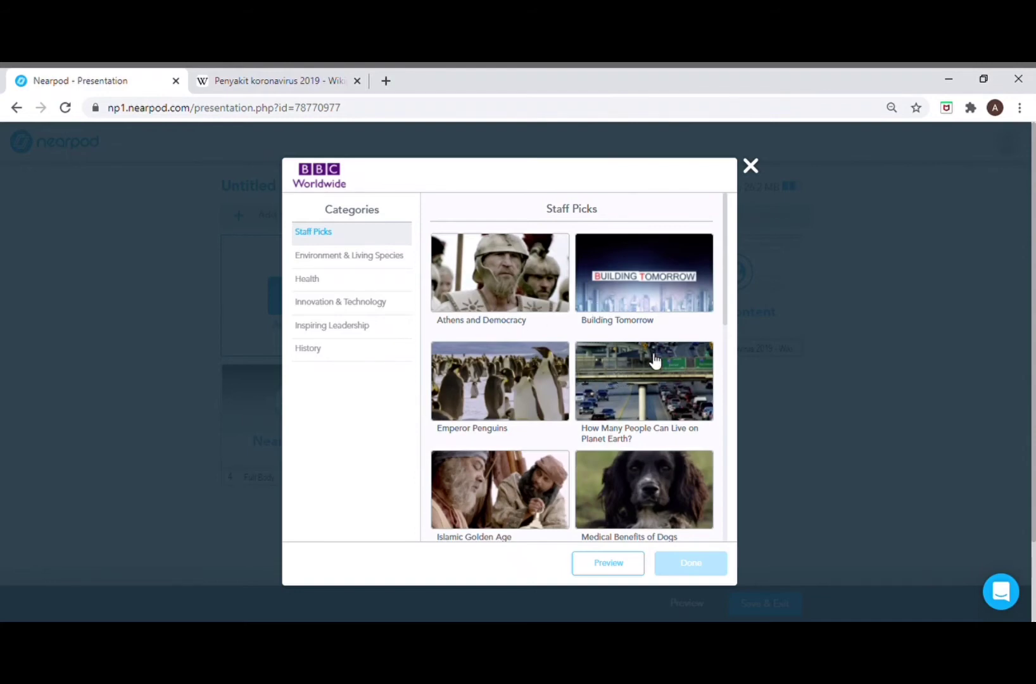
mouse_move(725, 281)
mouse_down()
mouse_move(729, 307)
mouse_move(721, 259)
mouse_up()
click(356, 264)
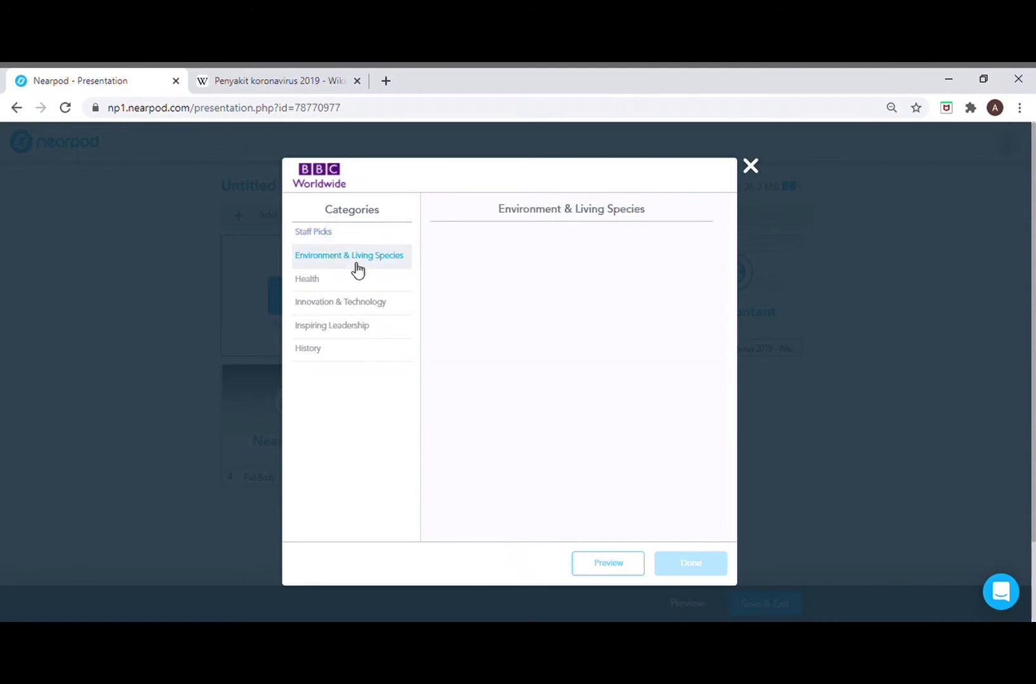
click(350, 279)
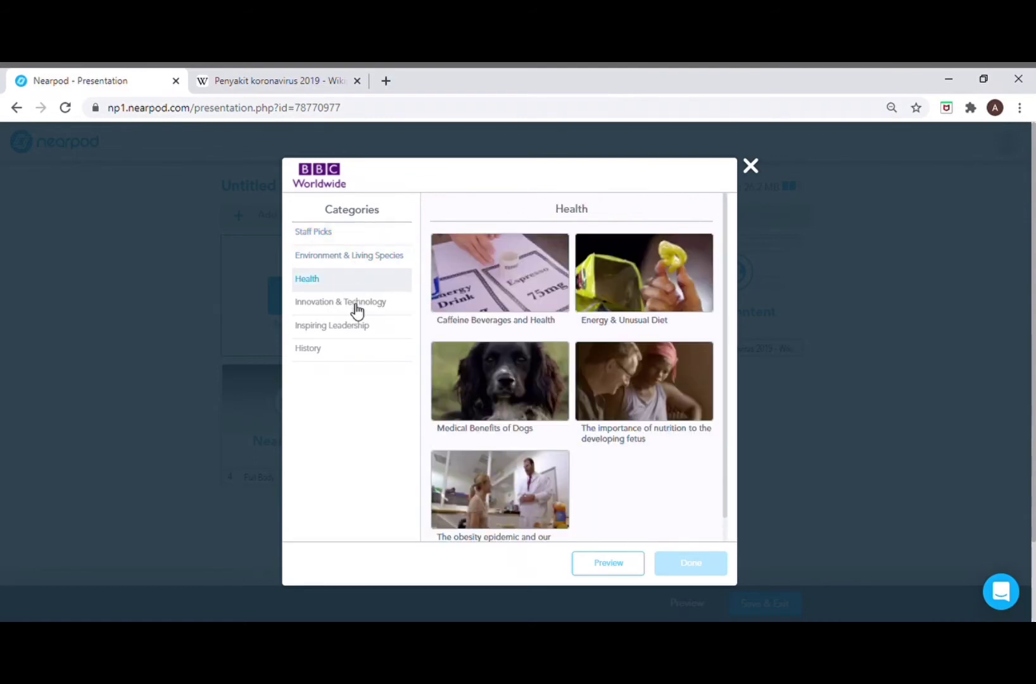
click(357, 308)
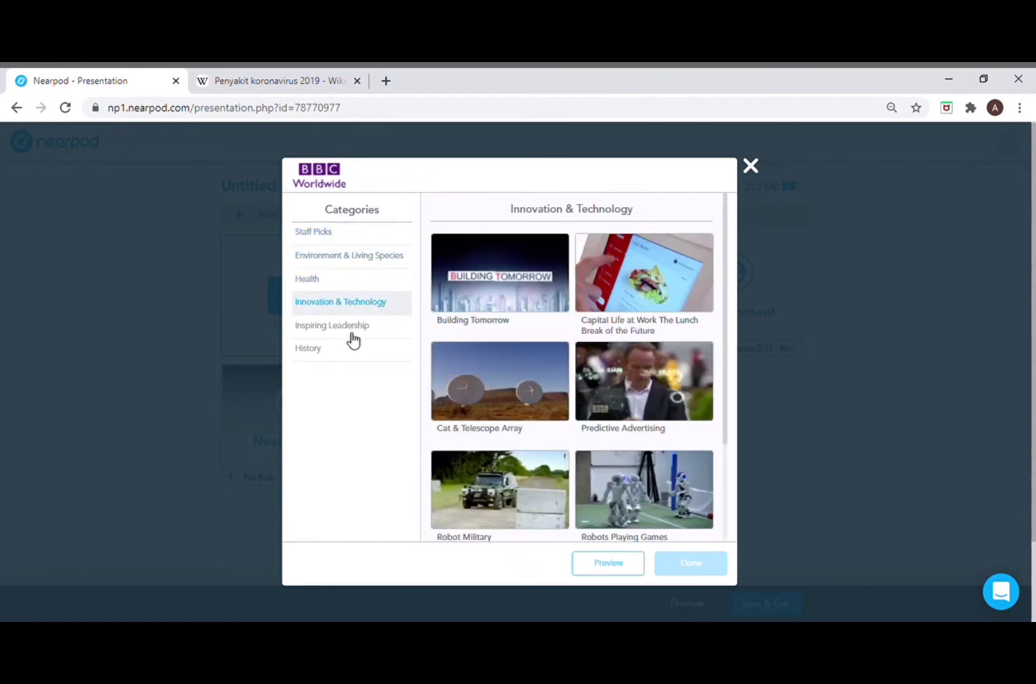
click(352, 329)
click(349, 360)
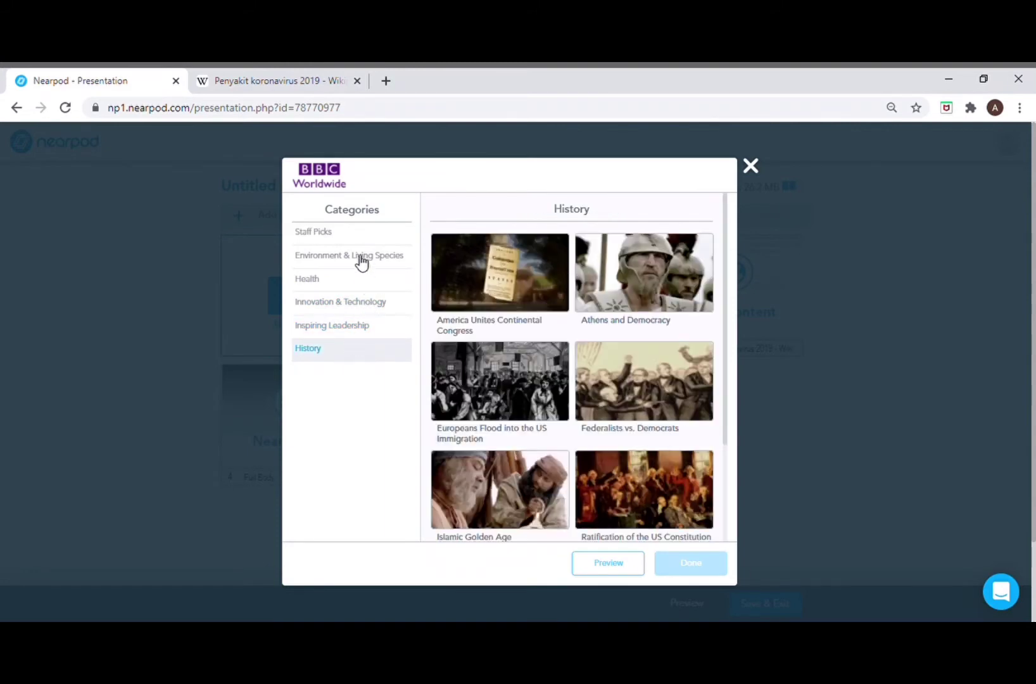
click(348, 242)
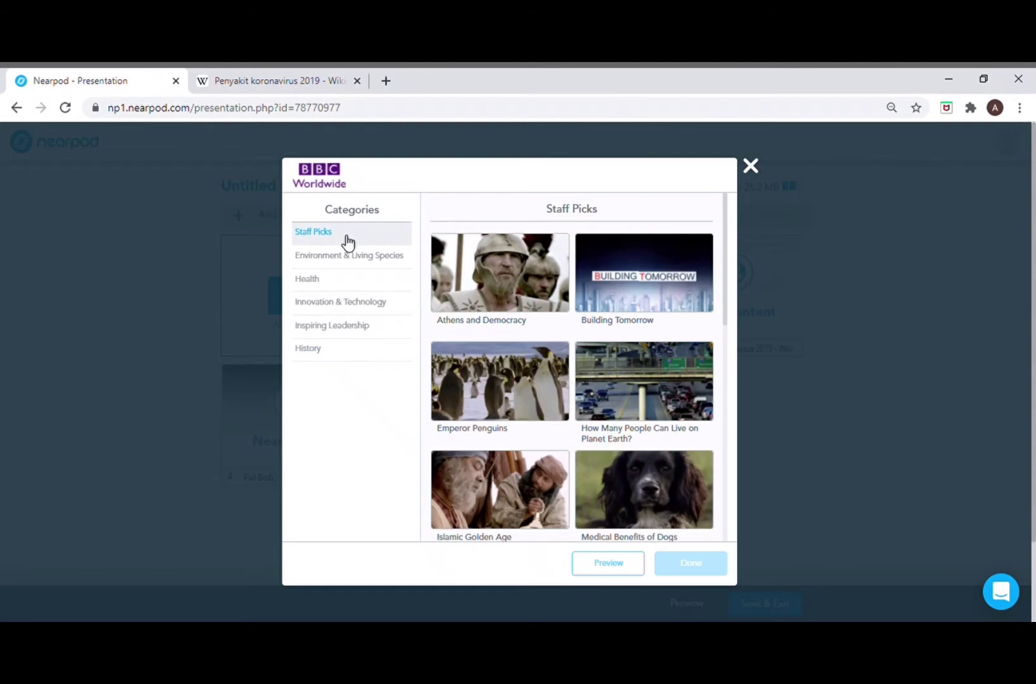
click(658, 377)
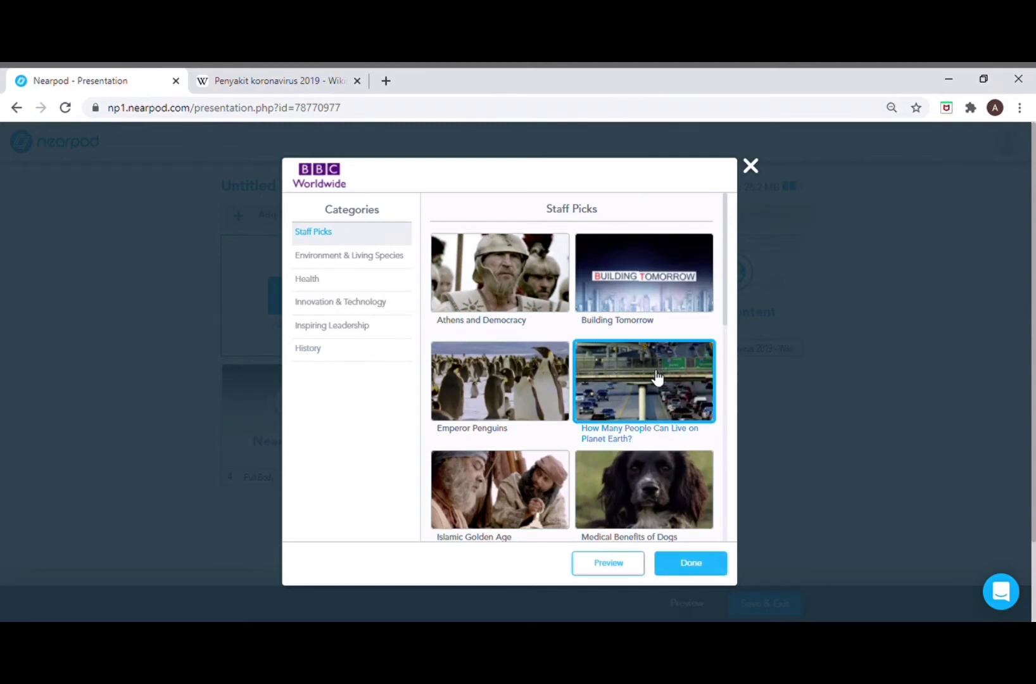
click(699, 566)
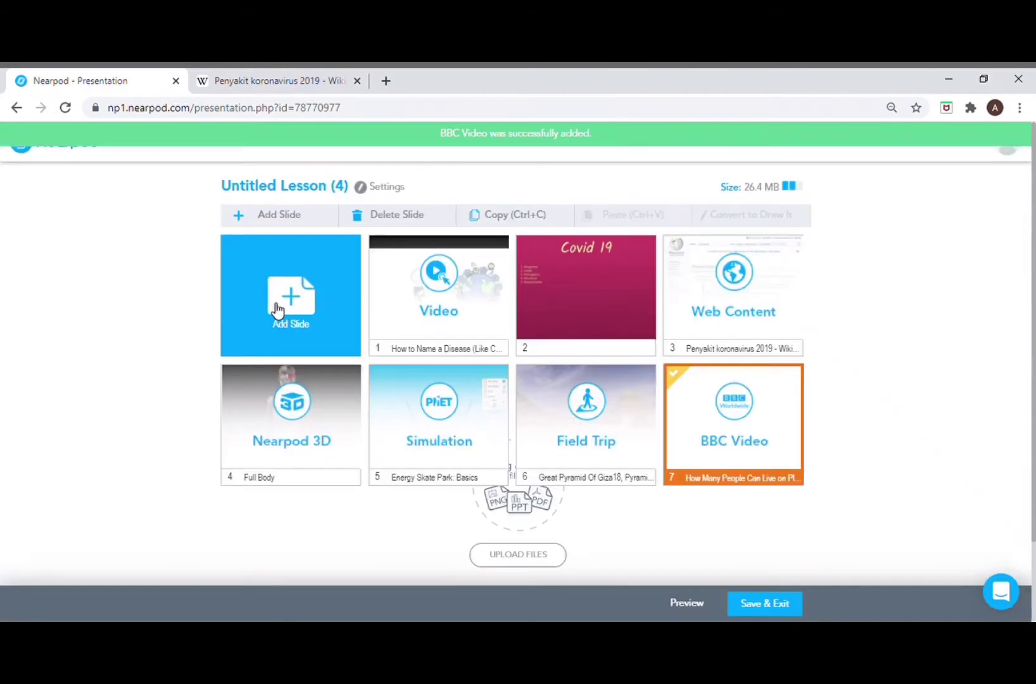
- Start a Sway slide, browse its categories, and add the Asia Sway from Staff Picks to the lesson
click(277, 310)
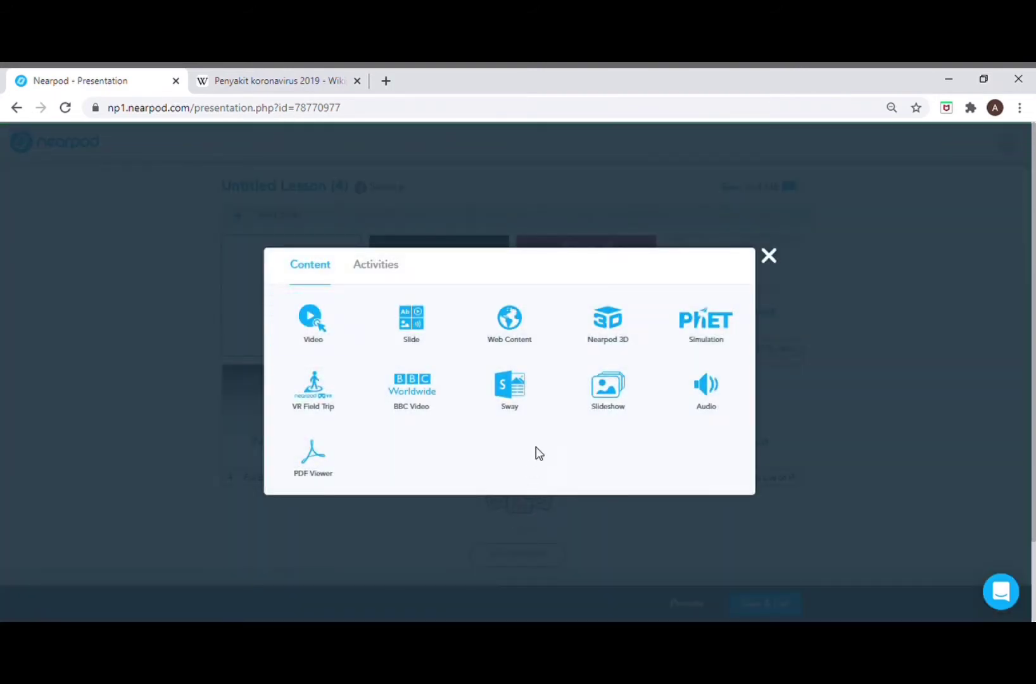
click(532, 402)
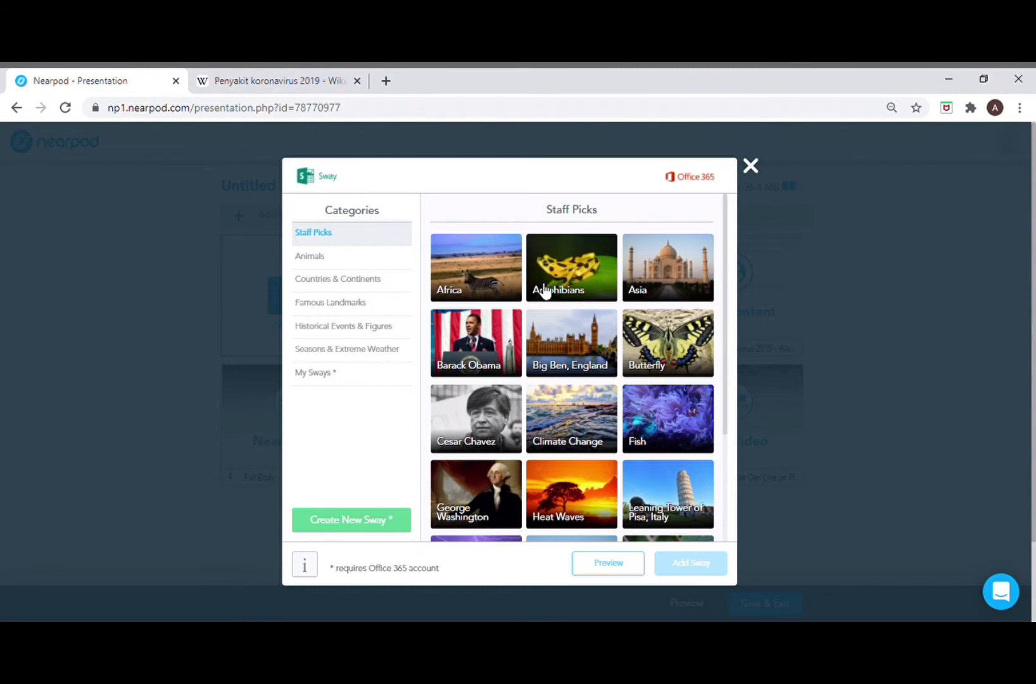
click(326, 260)
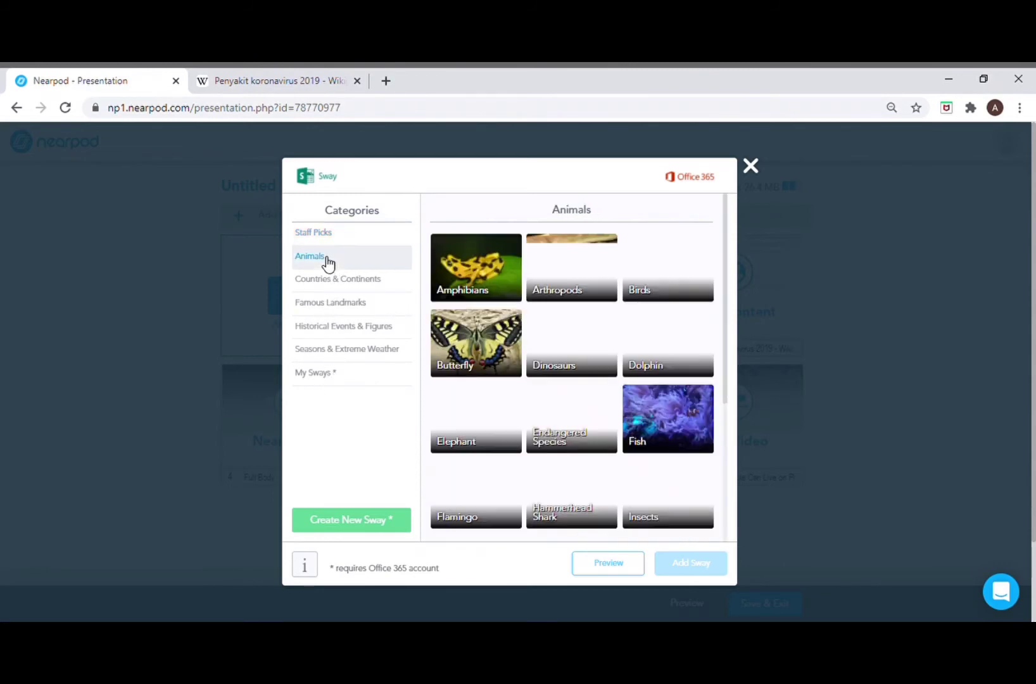
click(335, 282)
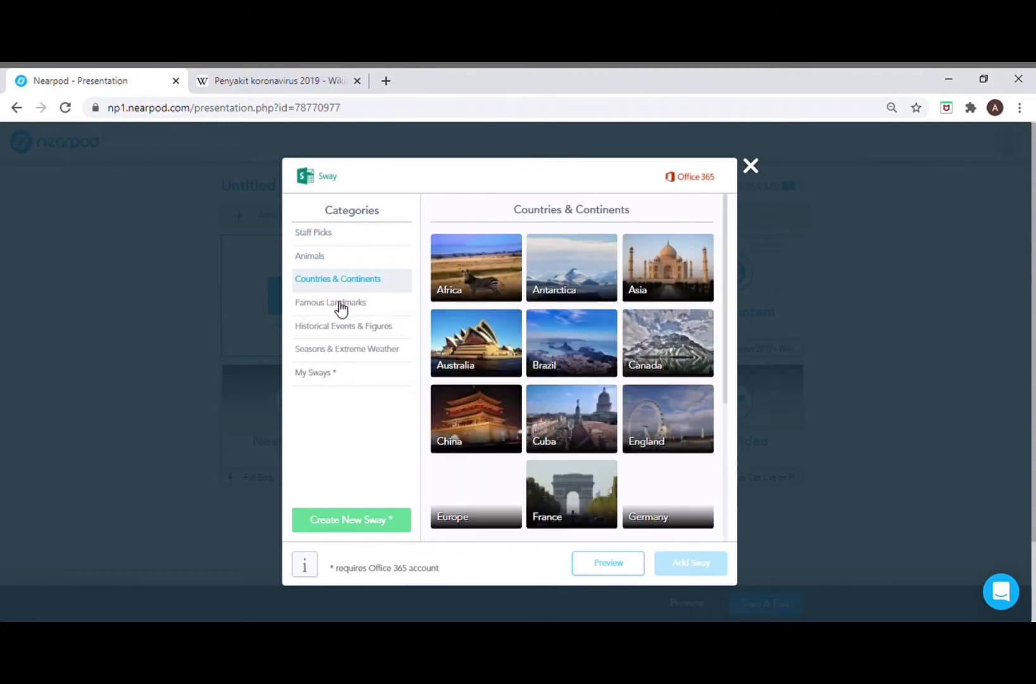
click(339, 303)
click(342, 326)
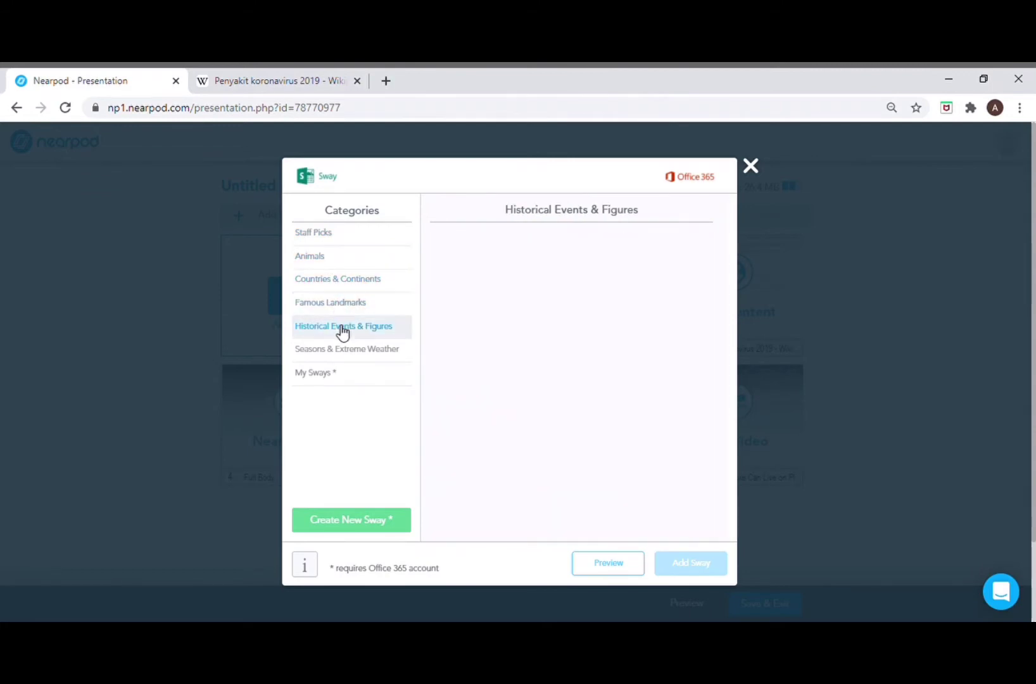
click(342, 356)
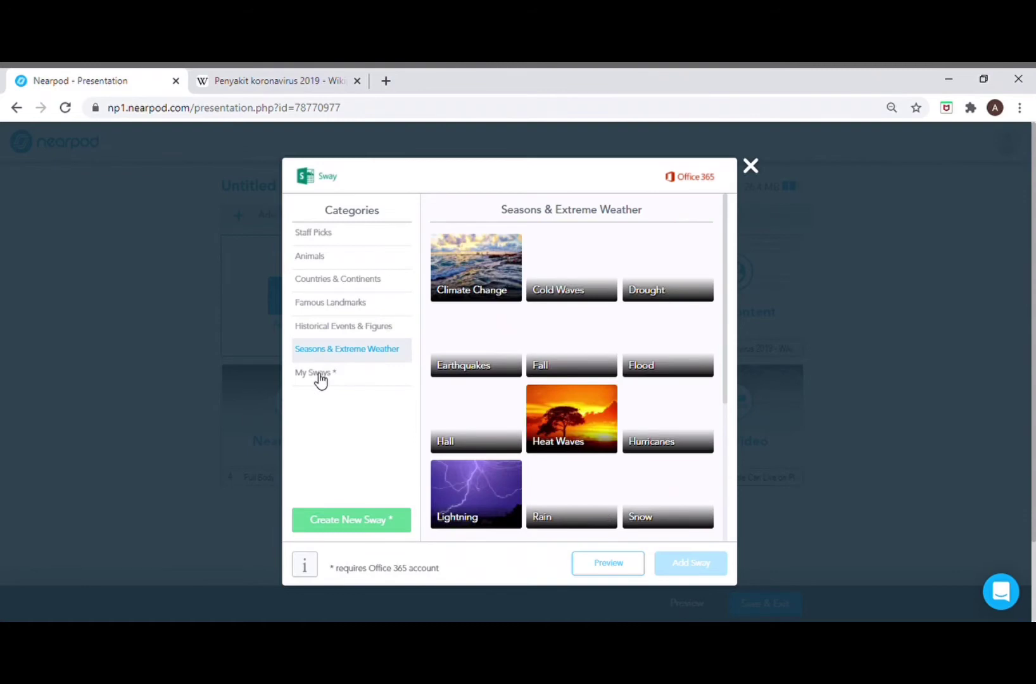
click(320, 378)
click(314, 232)
click(654, 289)
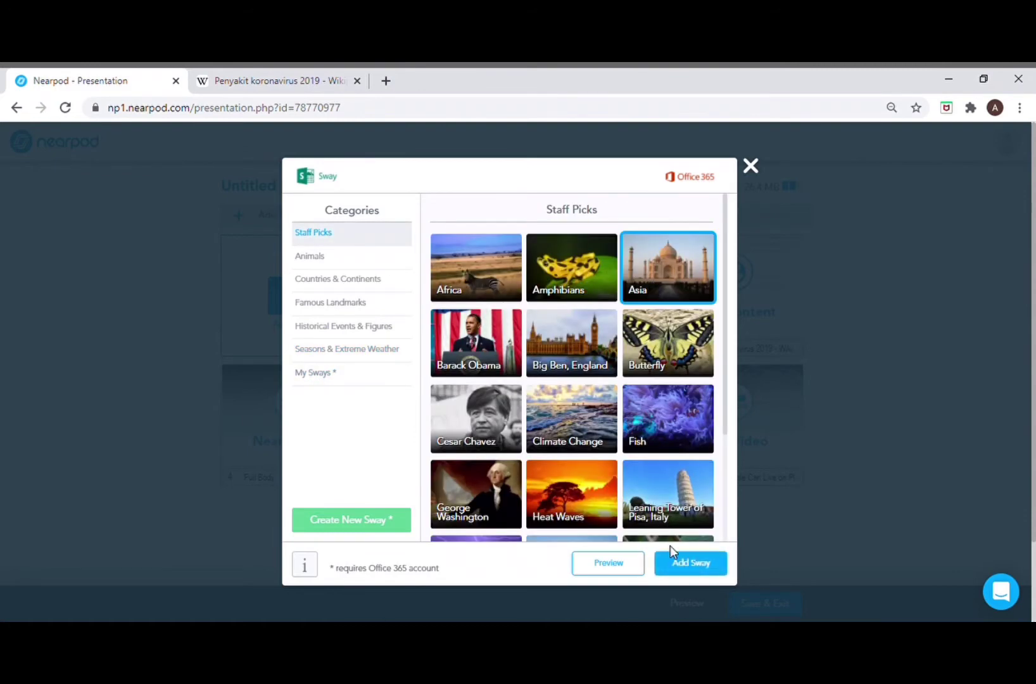
click(675, 557)
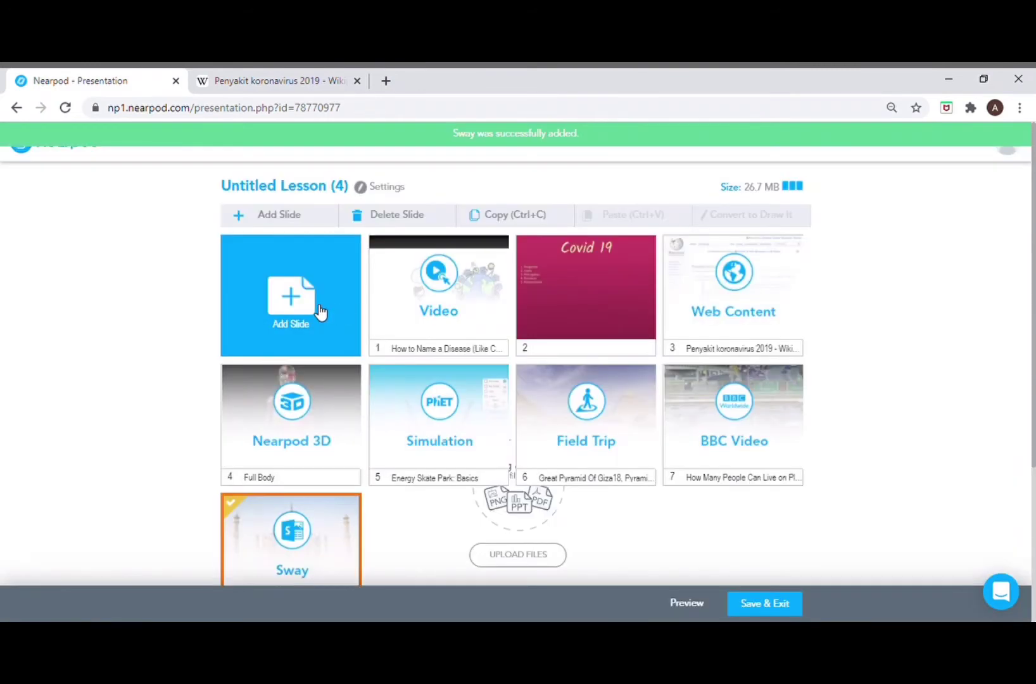
- Add a Slideshow slide using an image file uploaded from the computer
click(320, 310)
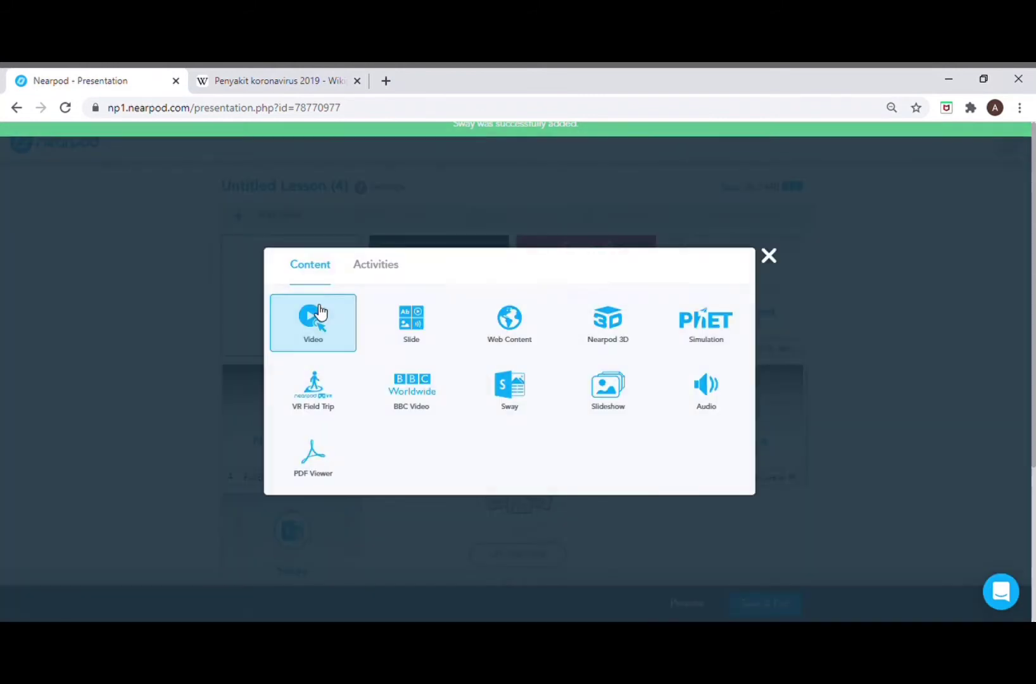
click(608, 394)
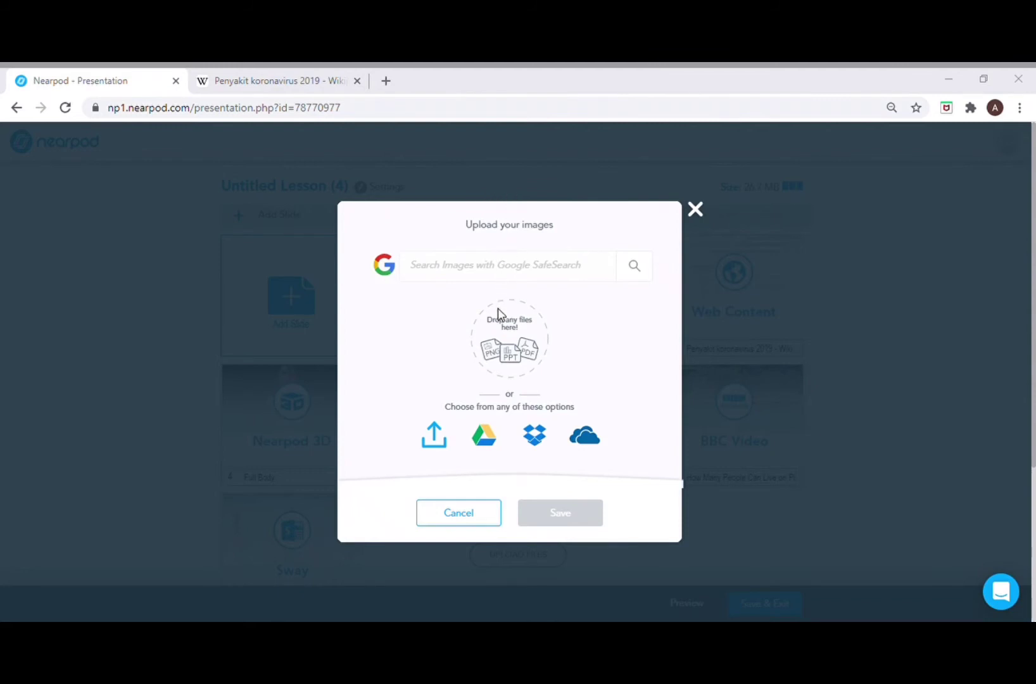
double_click(91, 355)
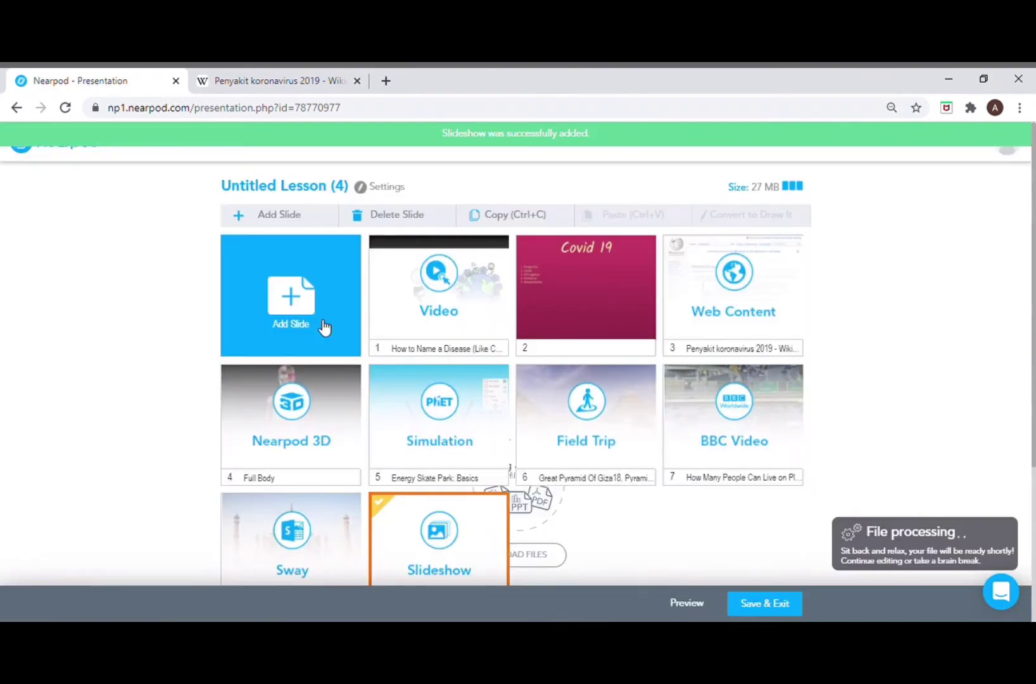
- Add an Audio slide using an audio file uploaded from the computer
click(324, 326)
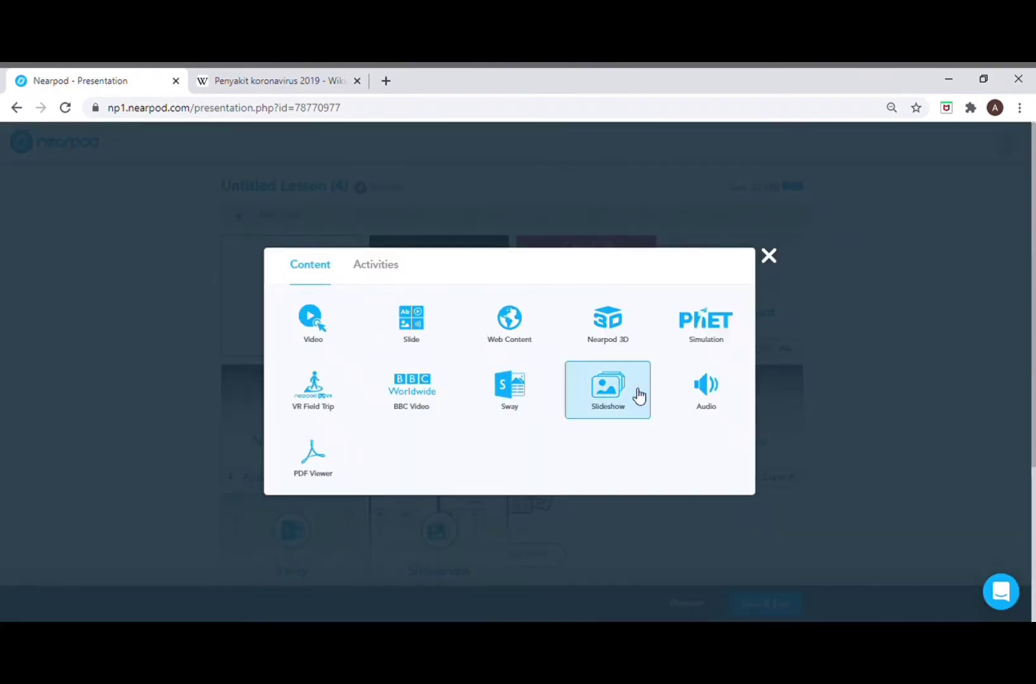
click(701, 405)
click(437, 410)
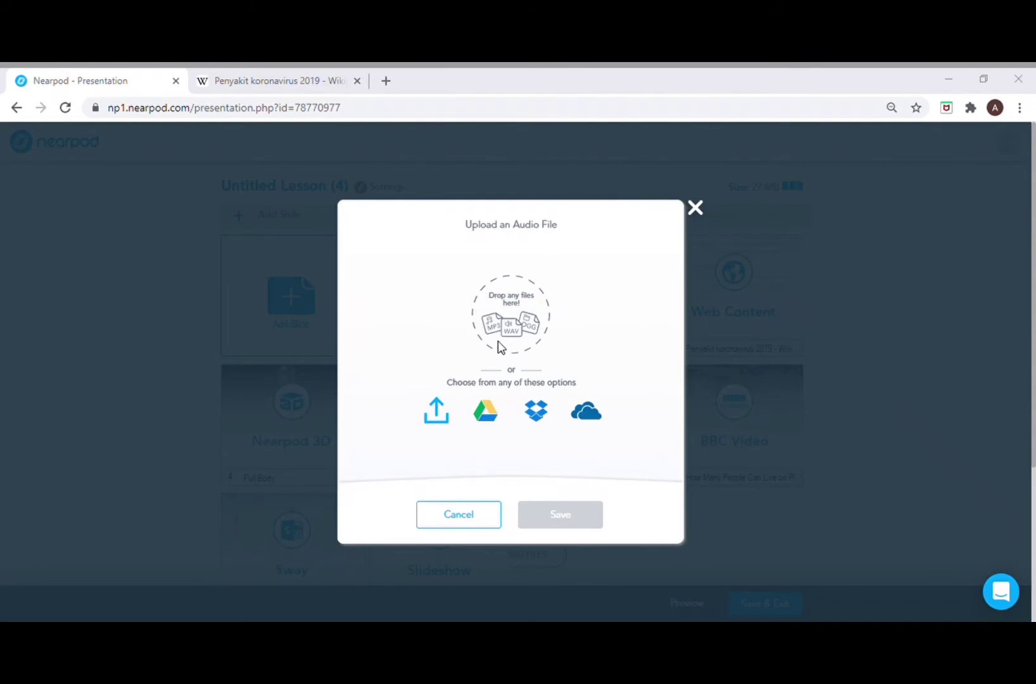
double_click(358, 331)
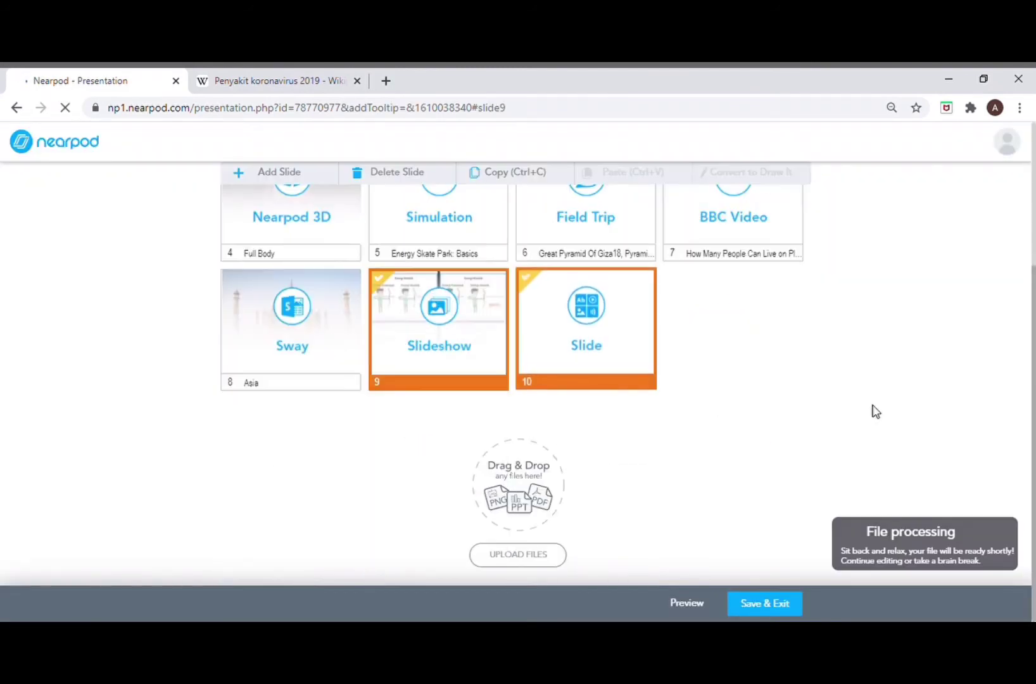
- Add a PDF Viewer slide using a PDF file uploaded from the computer
drag(1034, 410, 1034, 275)
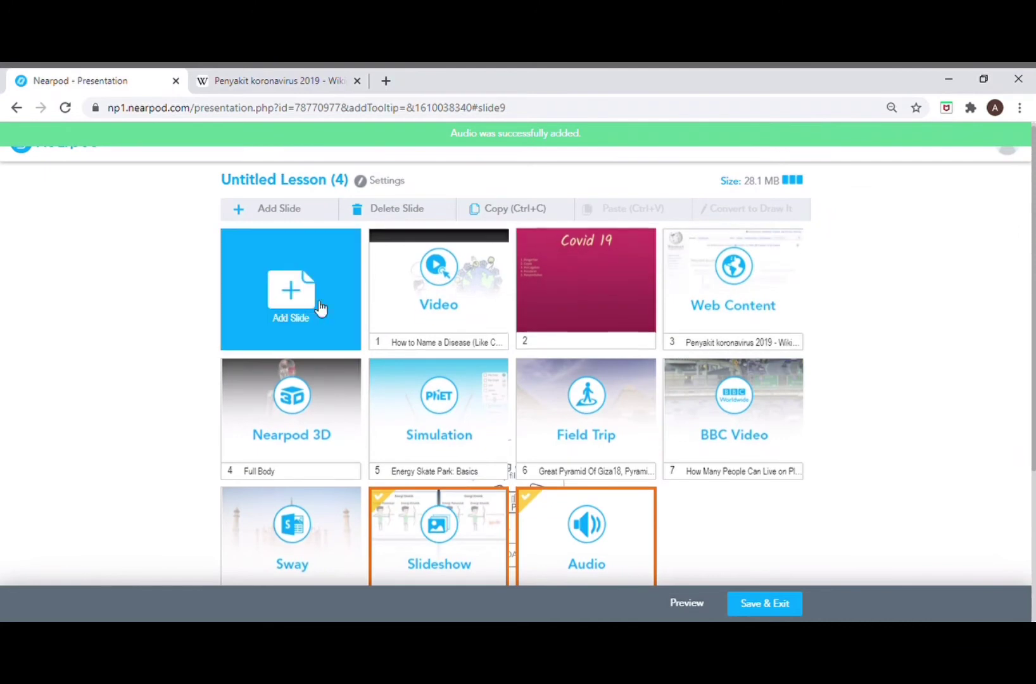
click(279, 296)
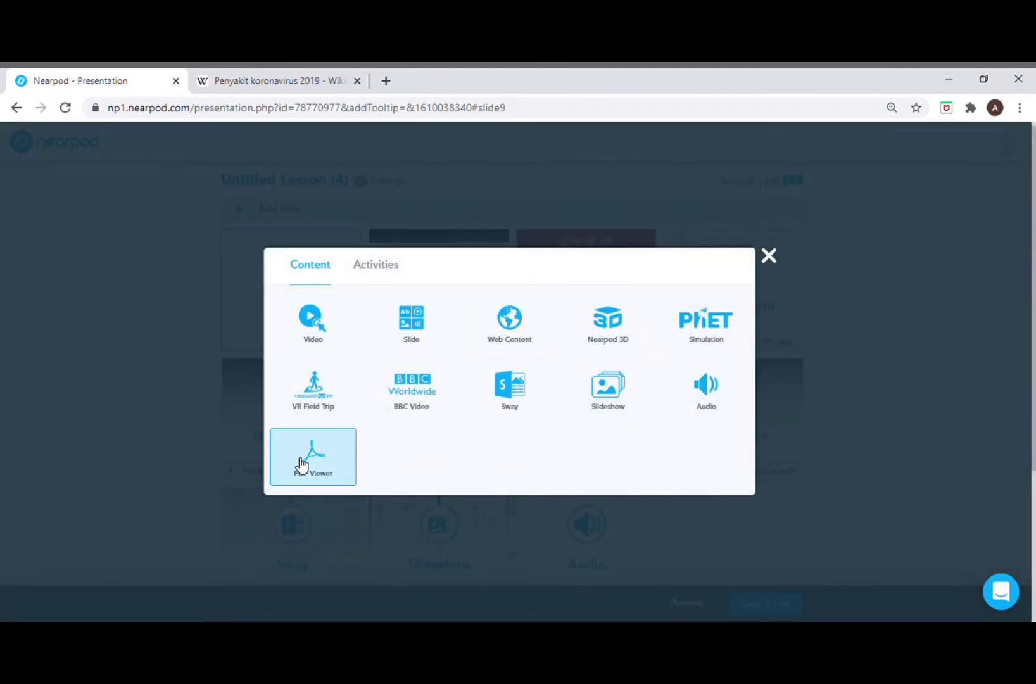
click(332, 456)
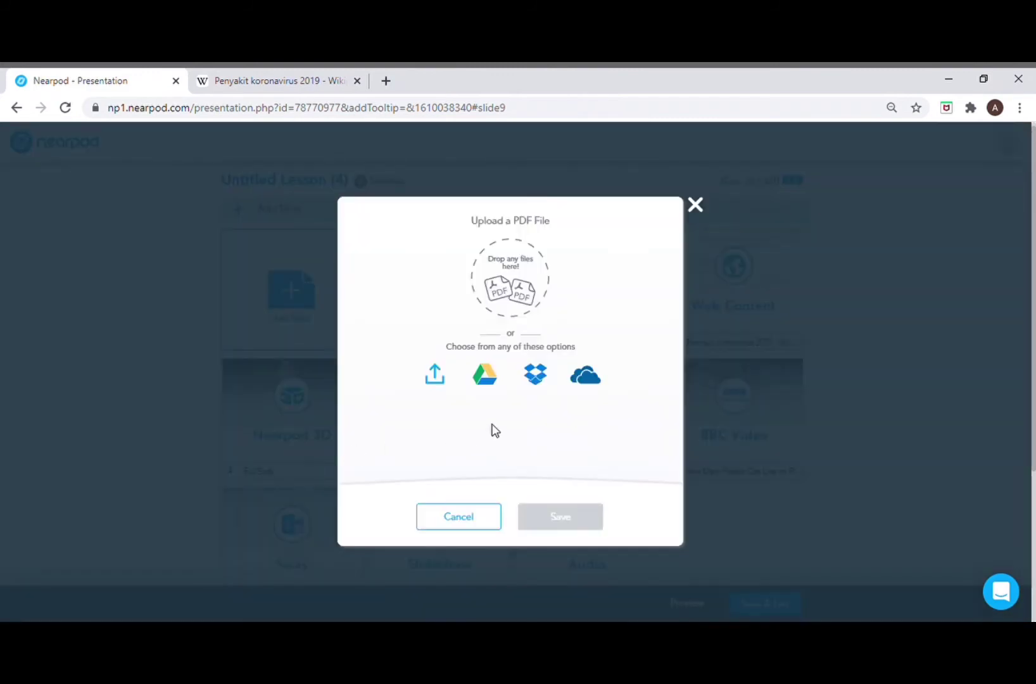
click(446, 382)
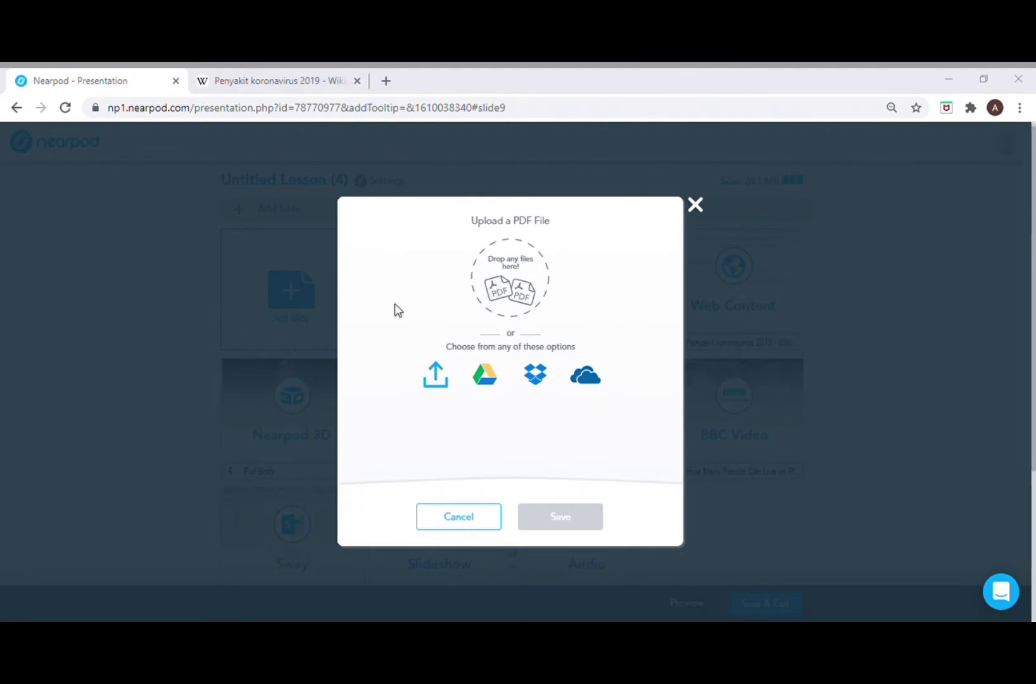
double_click(355, 306)
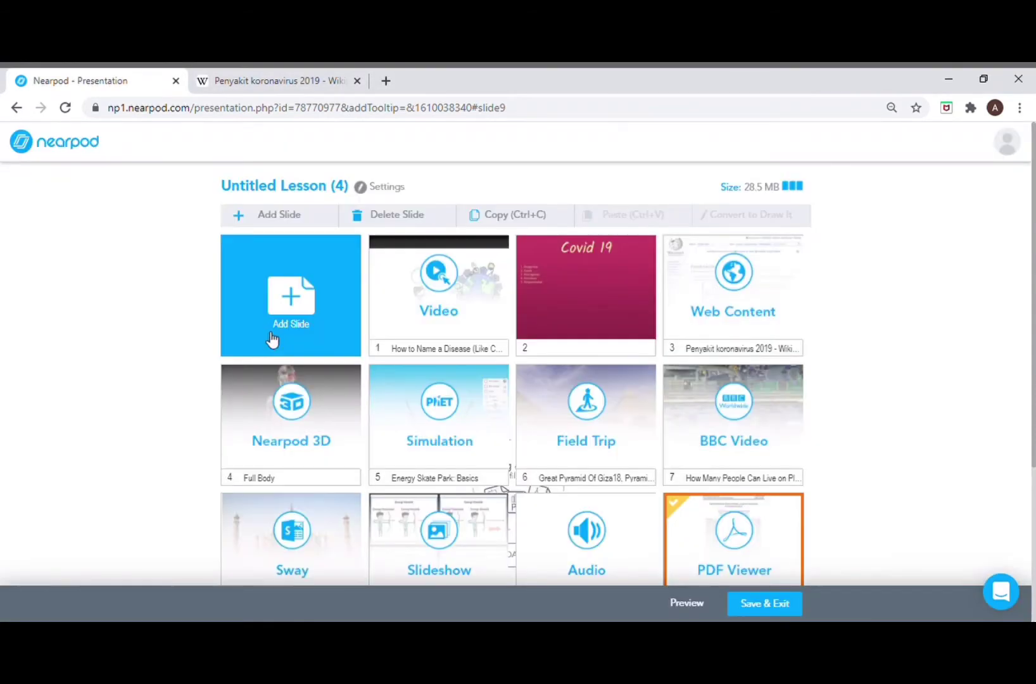
- Start a Time to Climb activity and enter the question "Sistem tanam paksa pada penjajahan Belanda disebut..."
click(272, 340)
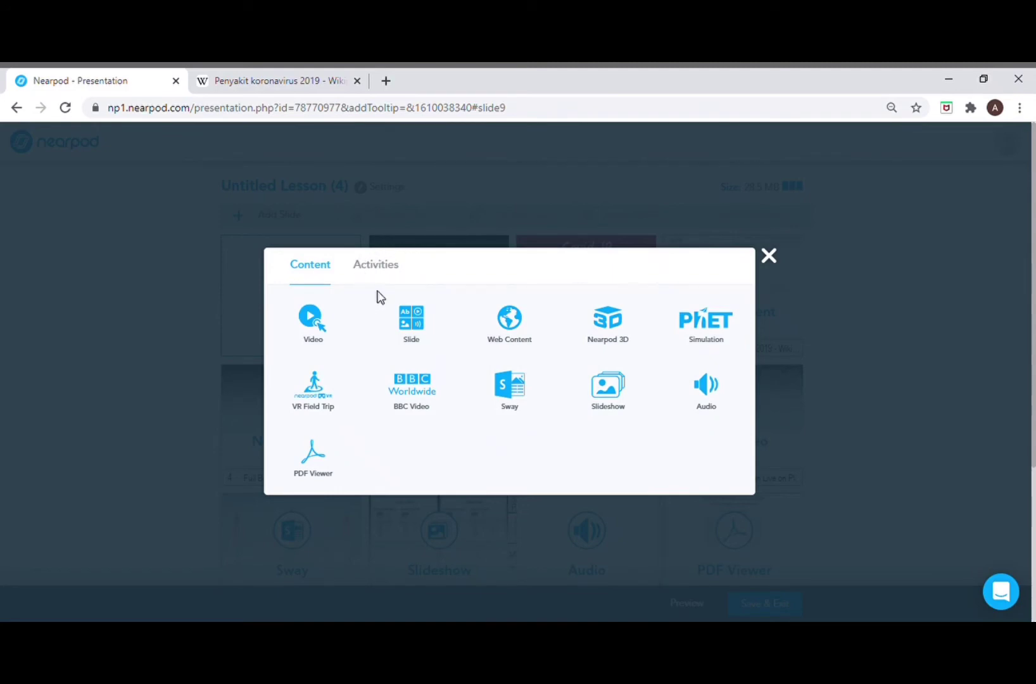
click(387, 274)
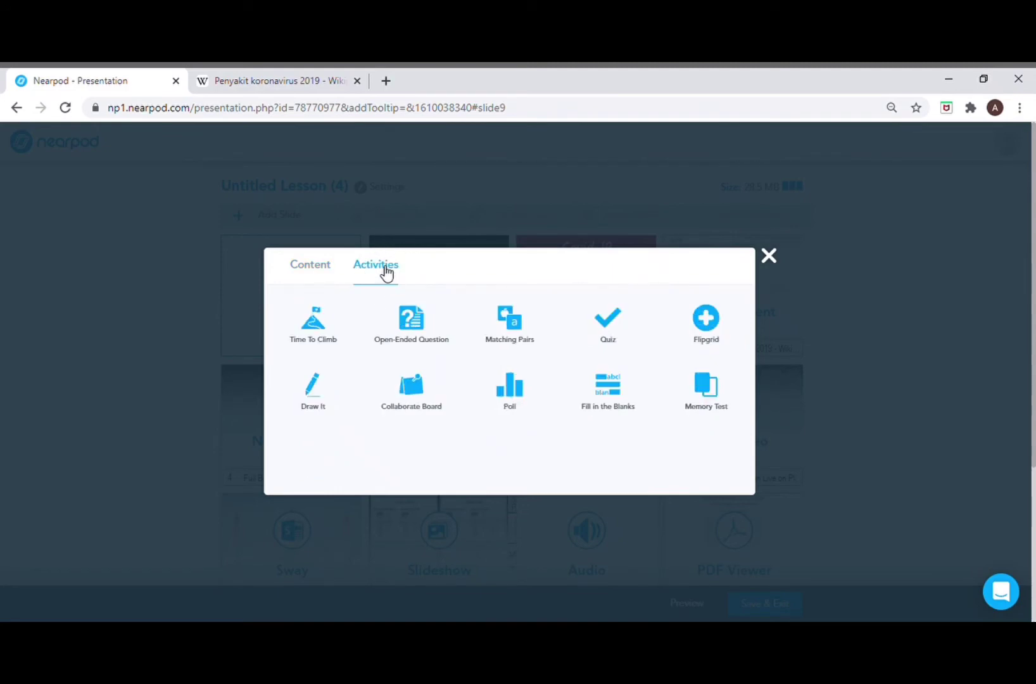
click(325, 328)
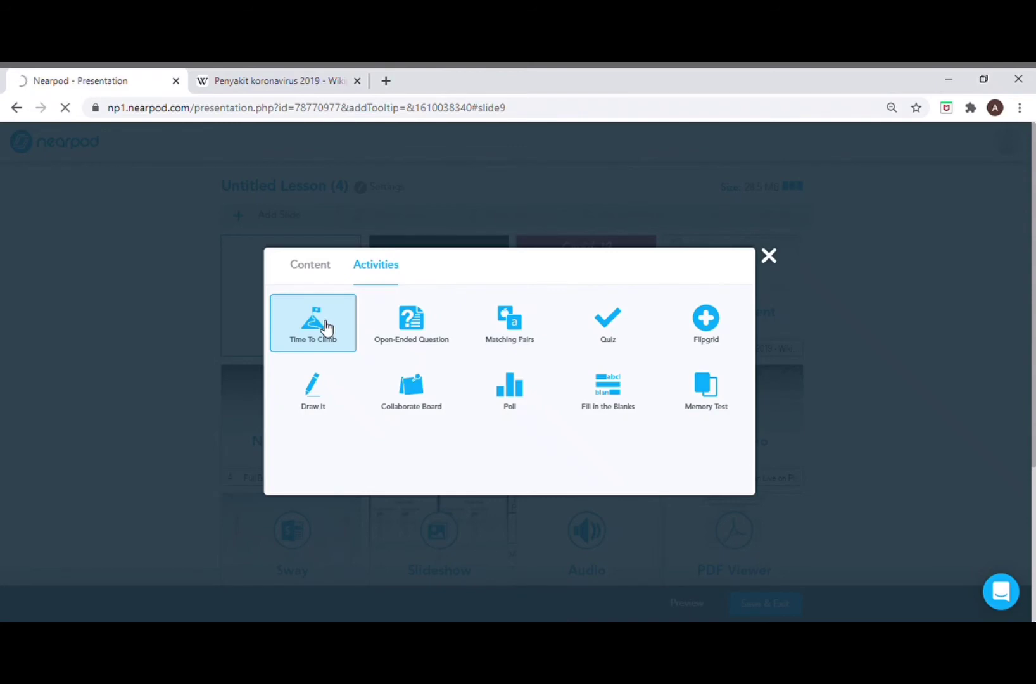
text(Sistem tanam paksa)
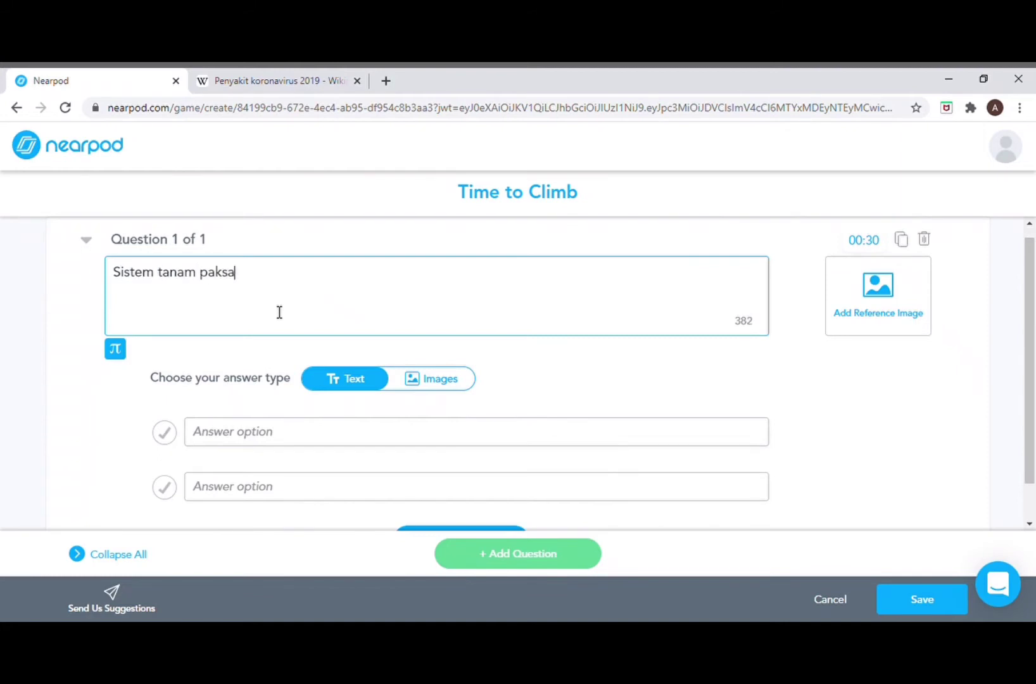
text( pada penjajahan Belanda disebut...)
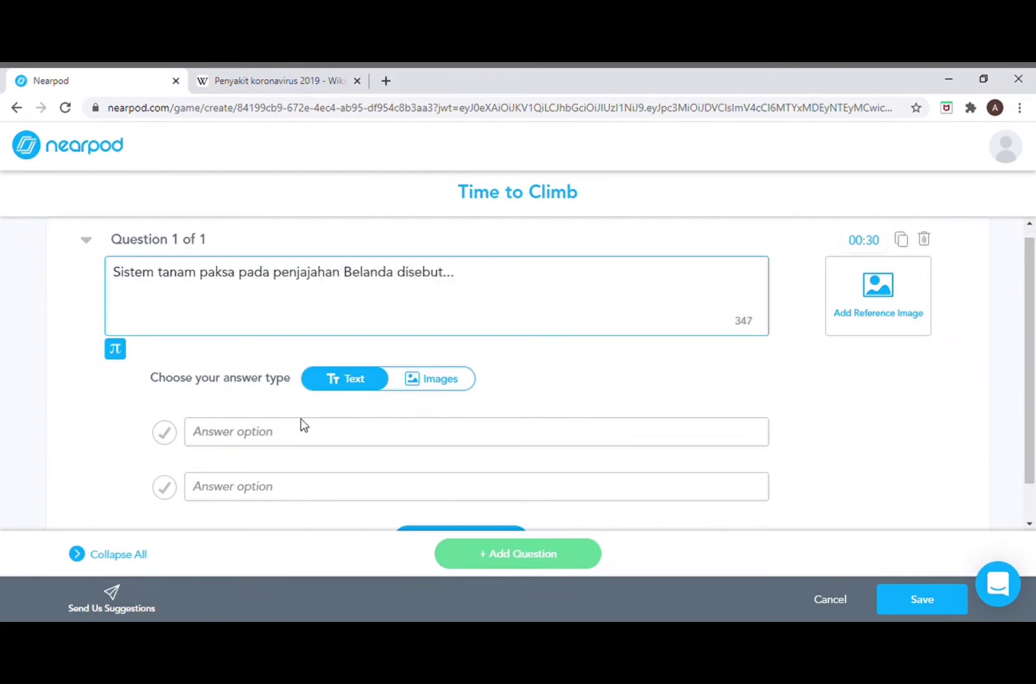
- Enter the answer options "Devide et Impera", "Cultuur Stelsel" and "Rodi", and mark "Cultuur Stelsel" as correct
click(282, 442)
text(Devide et Impera)
click(252, 485)
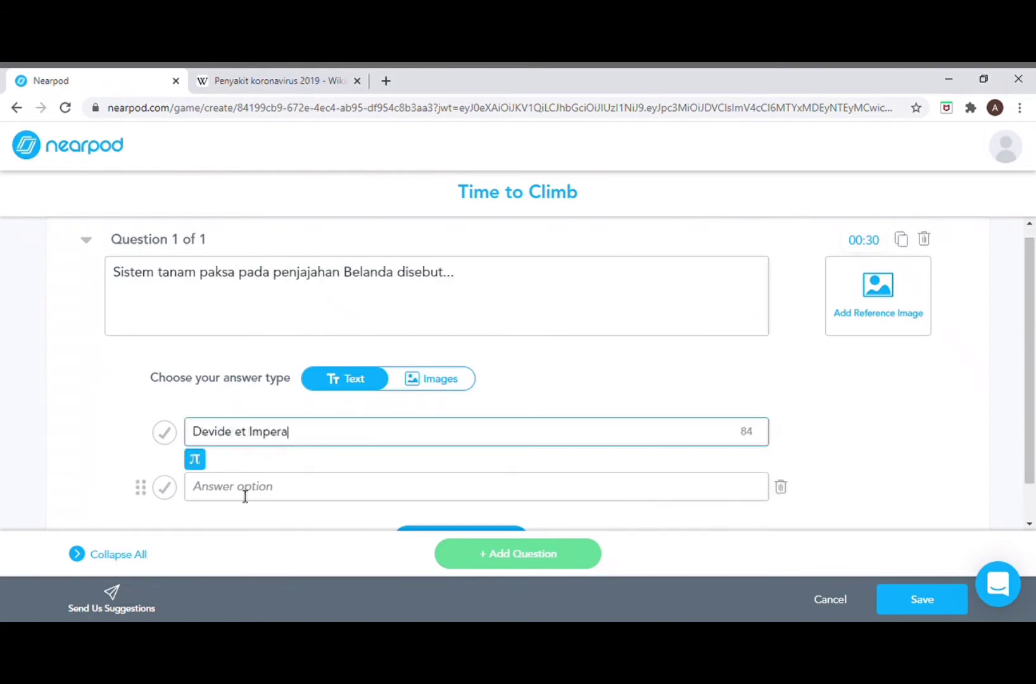
text(Culteur Stelsel)
scroll(462, 501, down, 1)
click(463, 508)
text(Rodi)
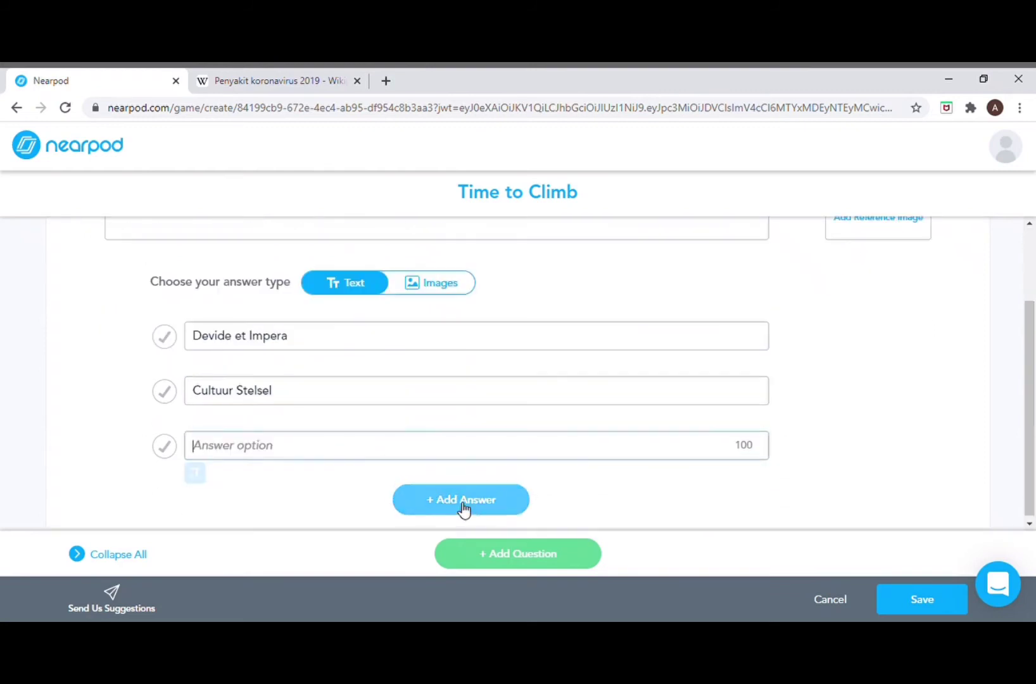
click(166, 392)
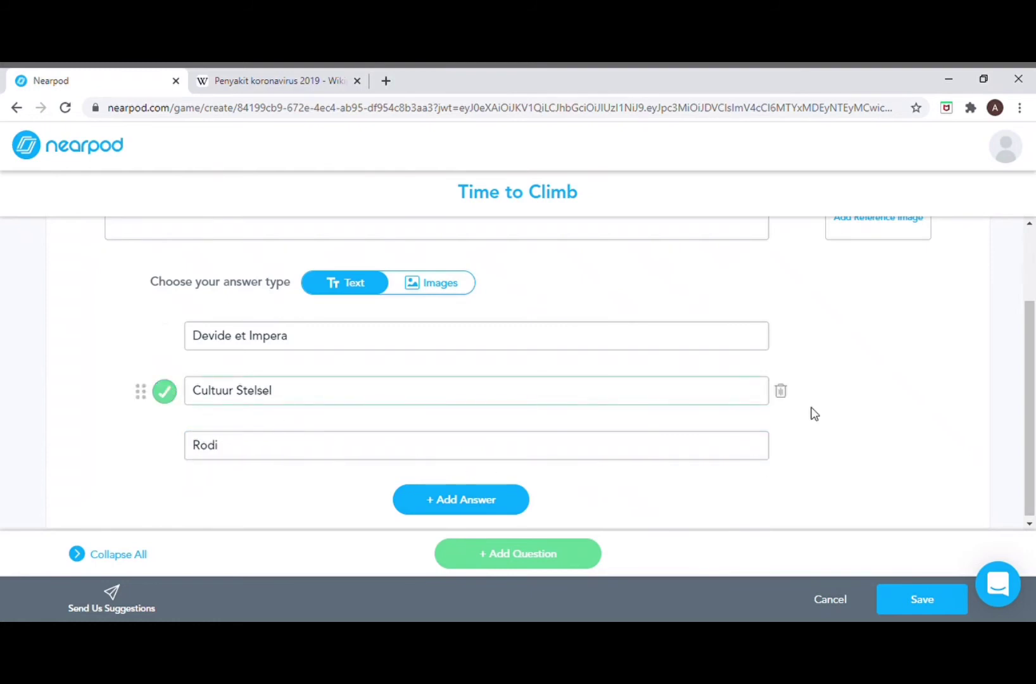
- Set the question's activity timer to 00:30 and save the Time to Climb activity to the lesson
drag(1034, 387, 1022, 287)
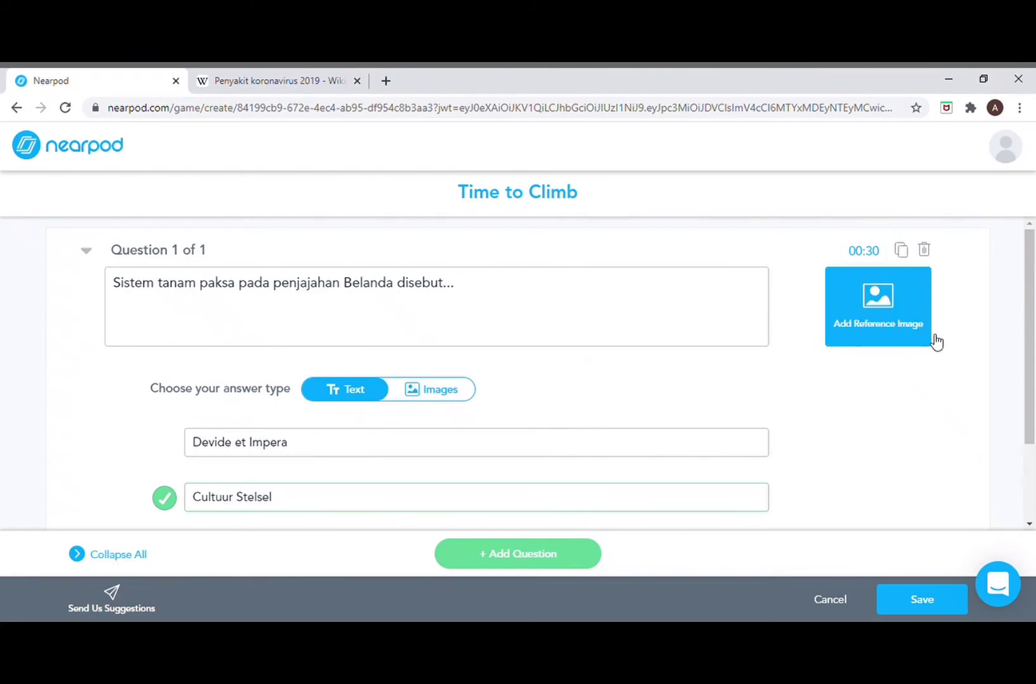
click(879, 254)
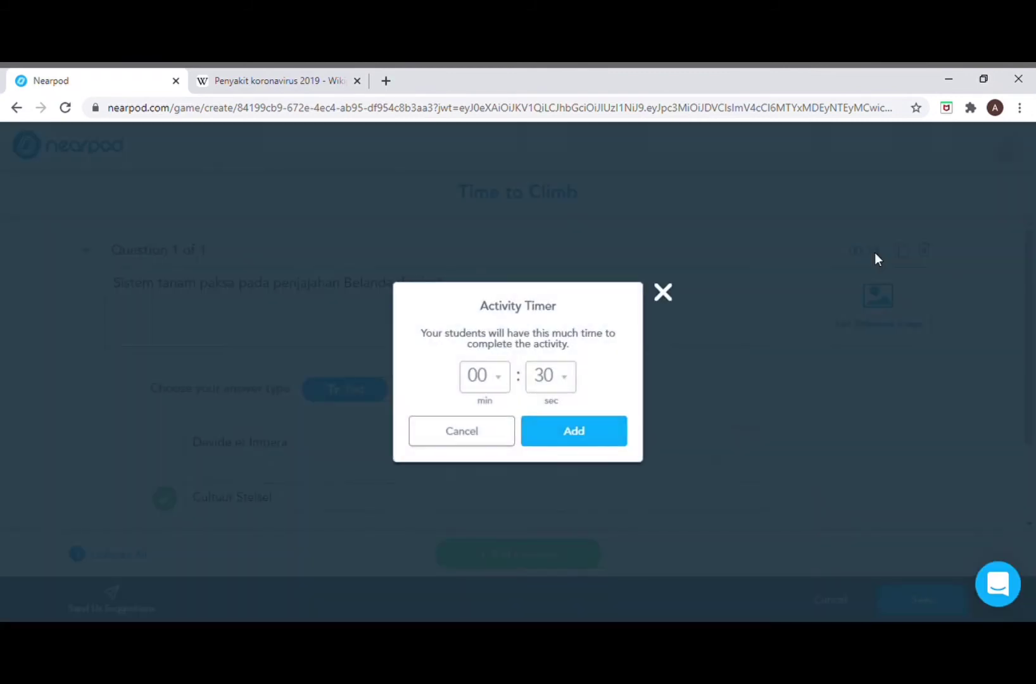
click(568, 382)
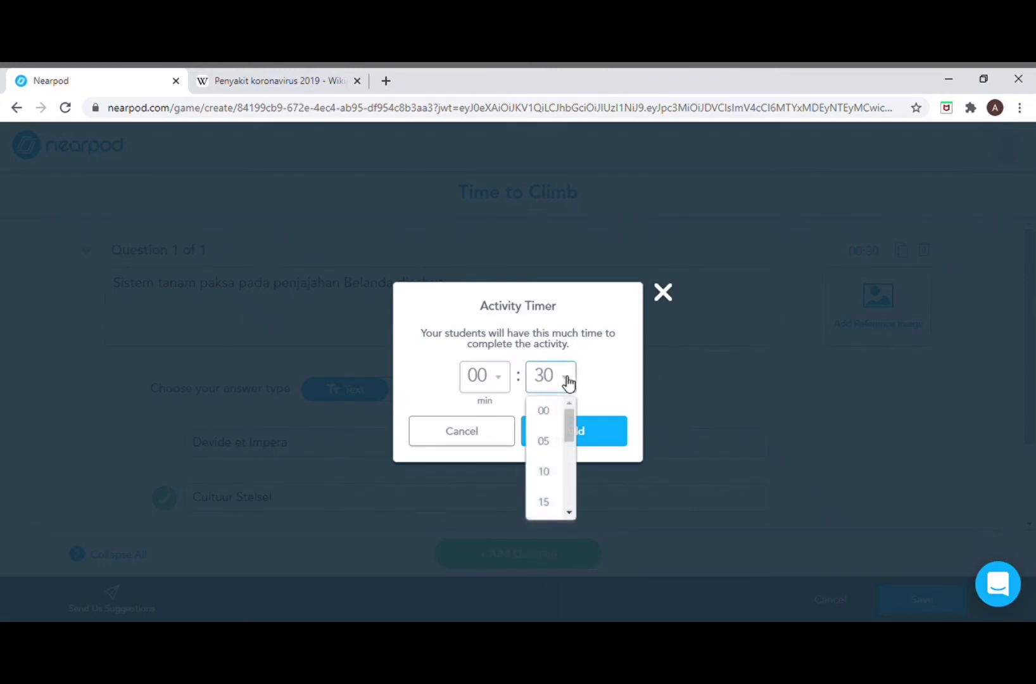
drag(573, 426, 565, 474)
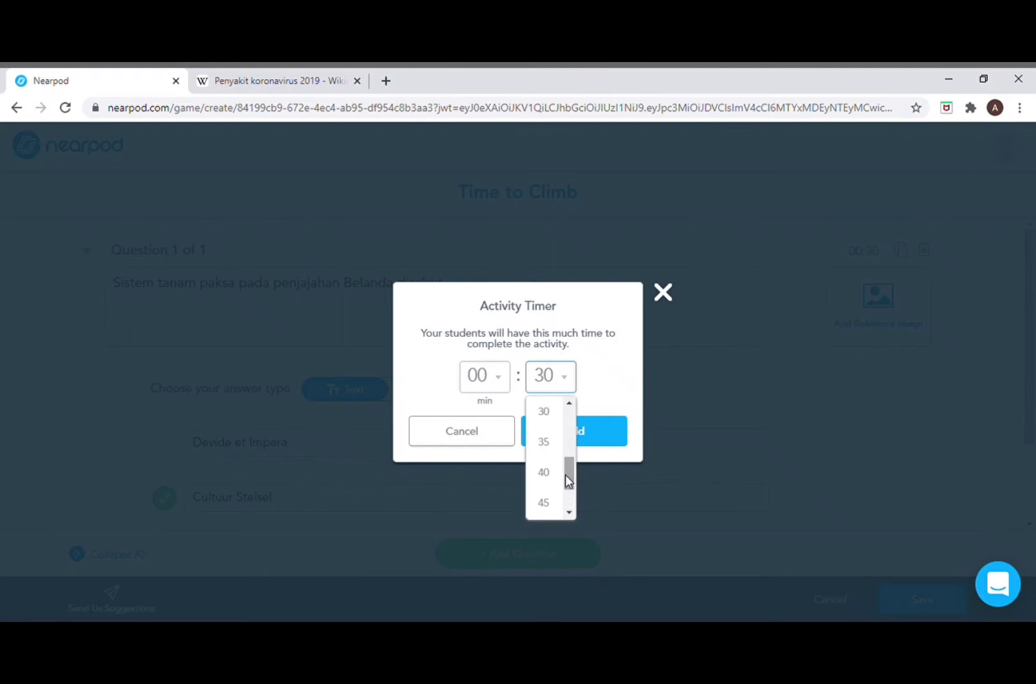
click(554, 422)
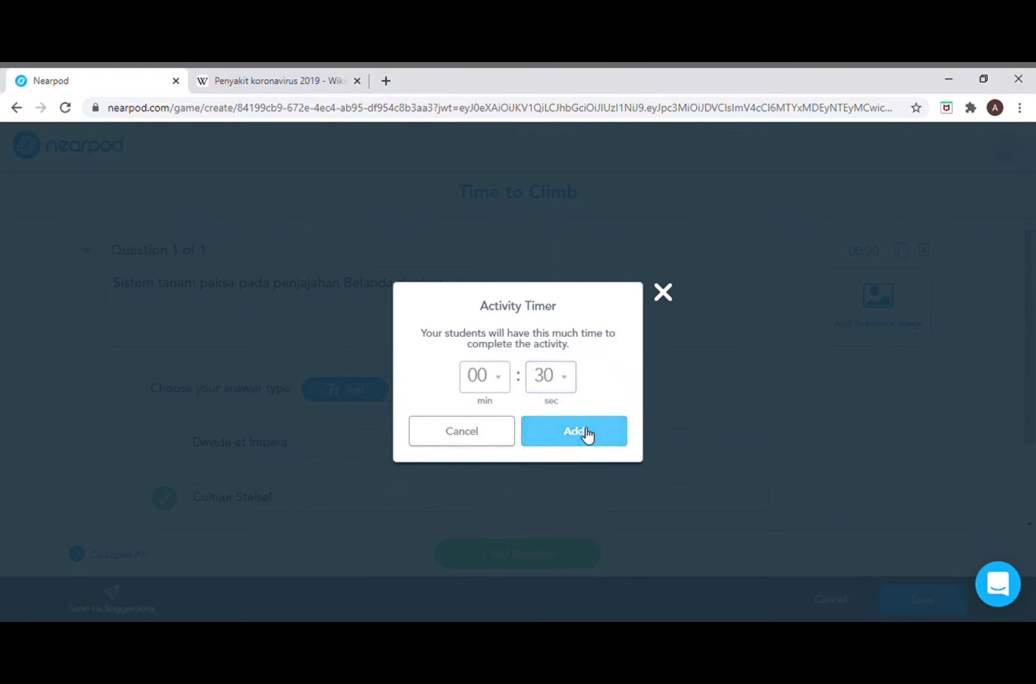
click(585, 434)
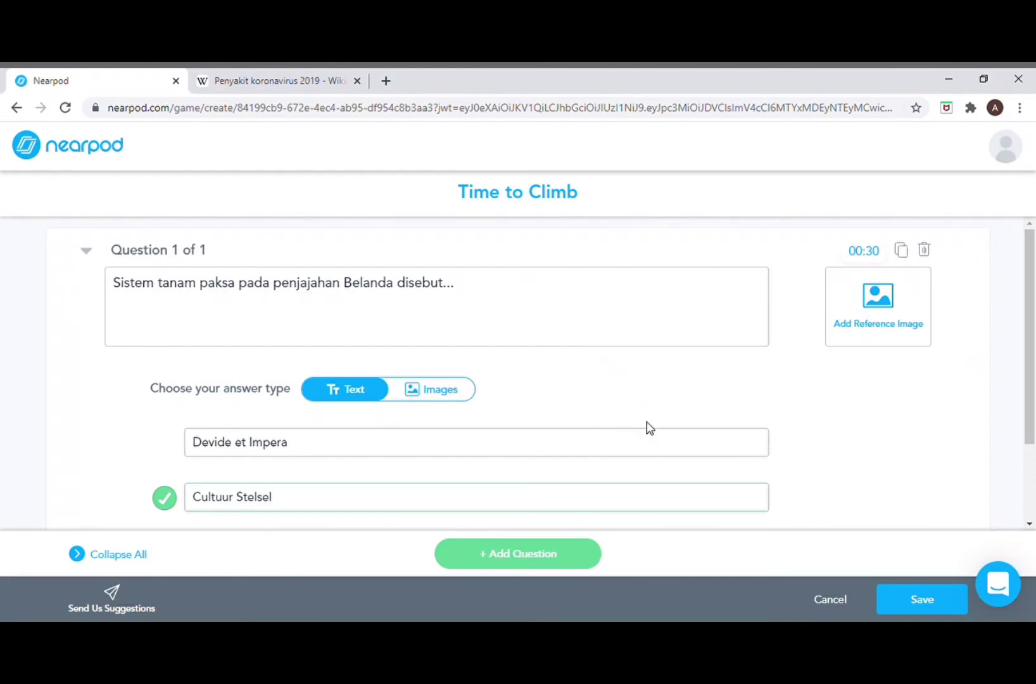
drag(1031, 338, 1034, 413)
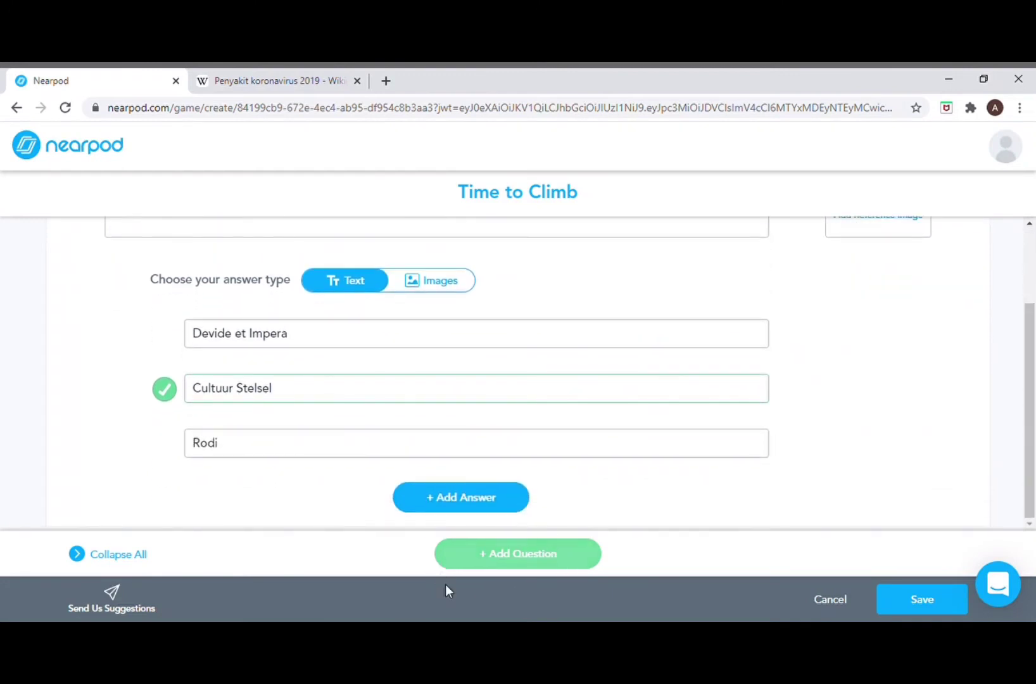
click(935, 602)
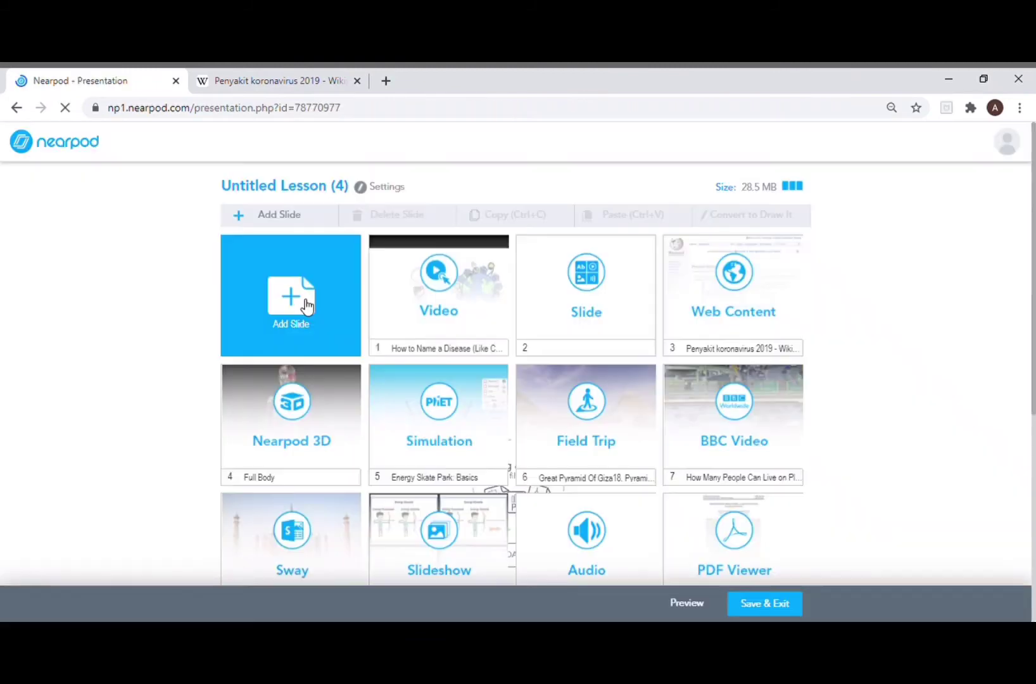
- Start an Open-Ended Question activity and enter the question "Apa yang dimaksud dengan Covid-19?"
click(306, 306)
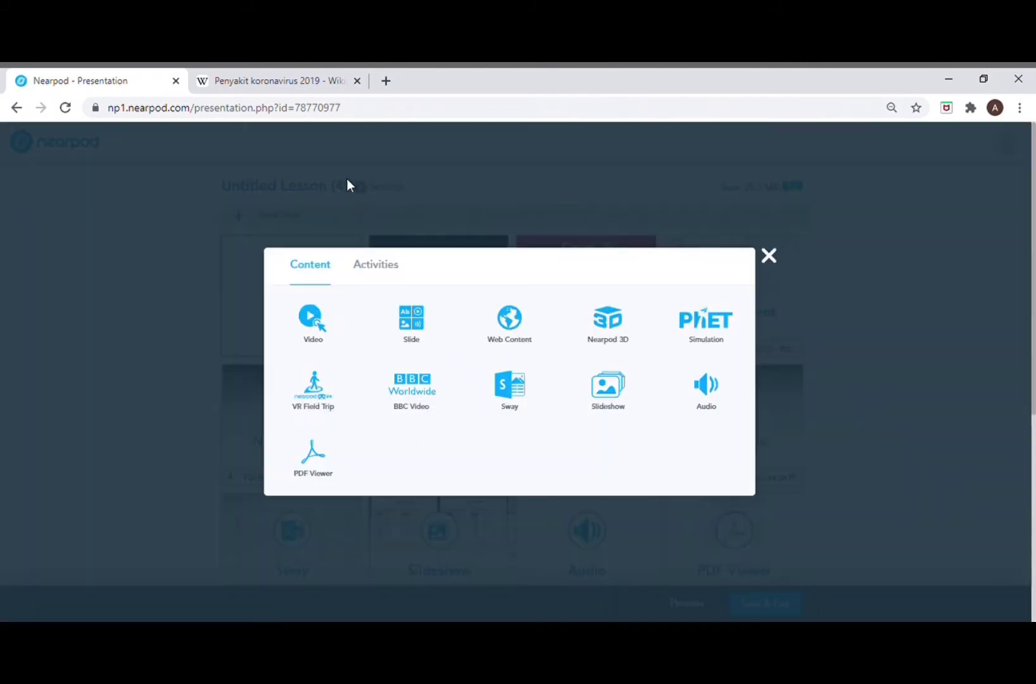
click(375, 274)
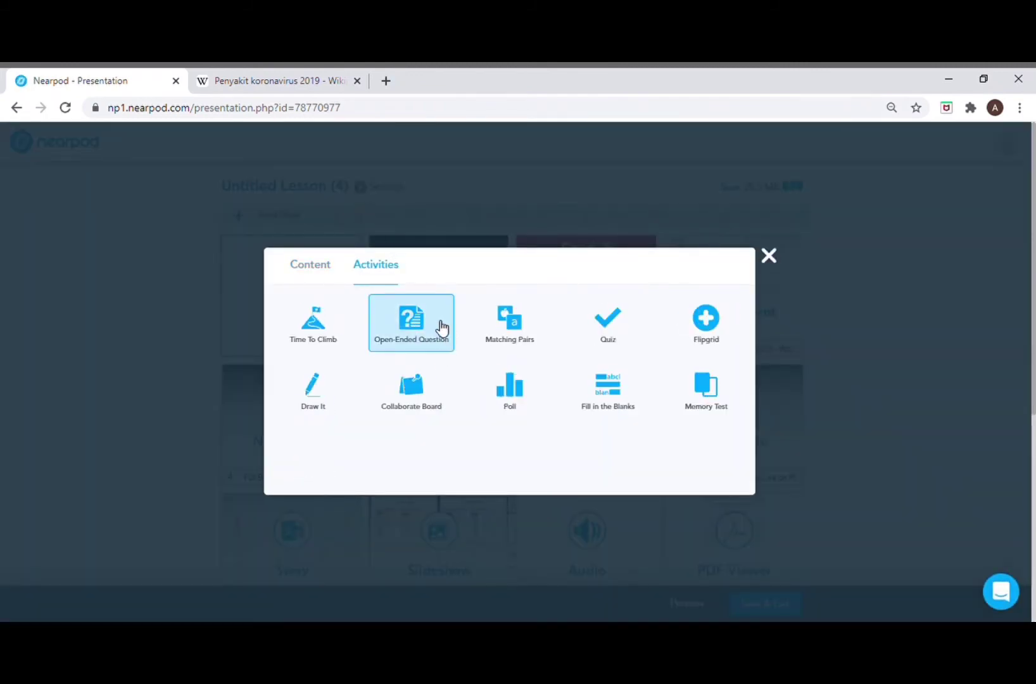
click(409, 320)
text(Apa yang dimaksud dengan Covid-19?)
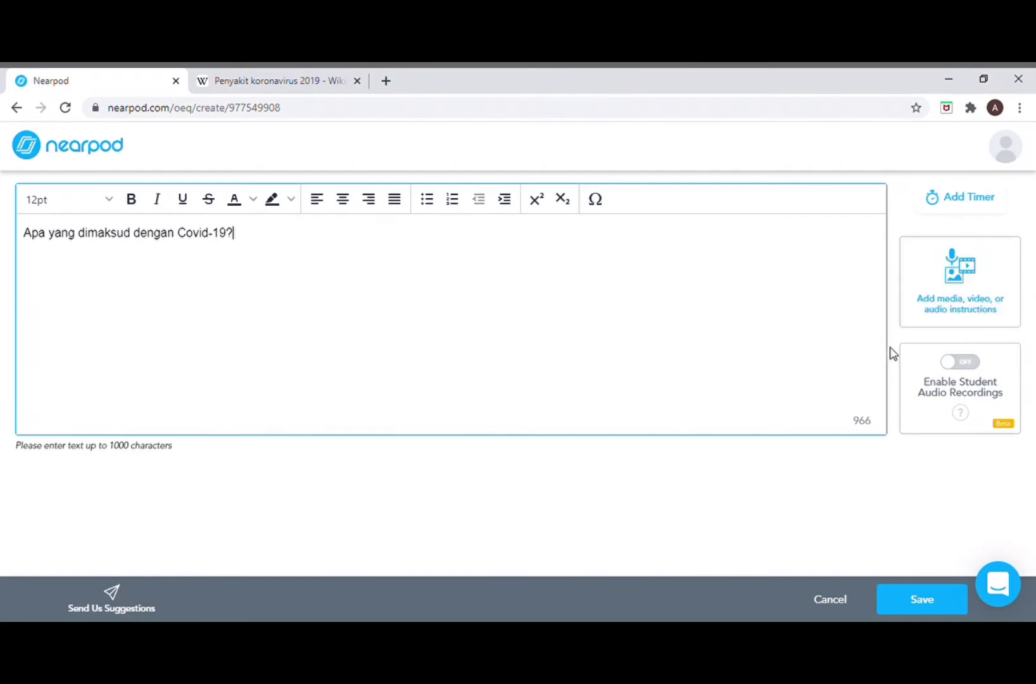
- Set the open-ended question's activity timer to 02:00 and save the activity to the lesson
click(971, 202)
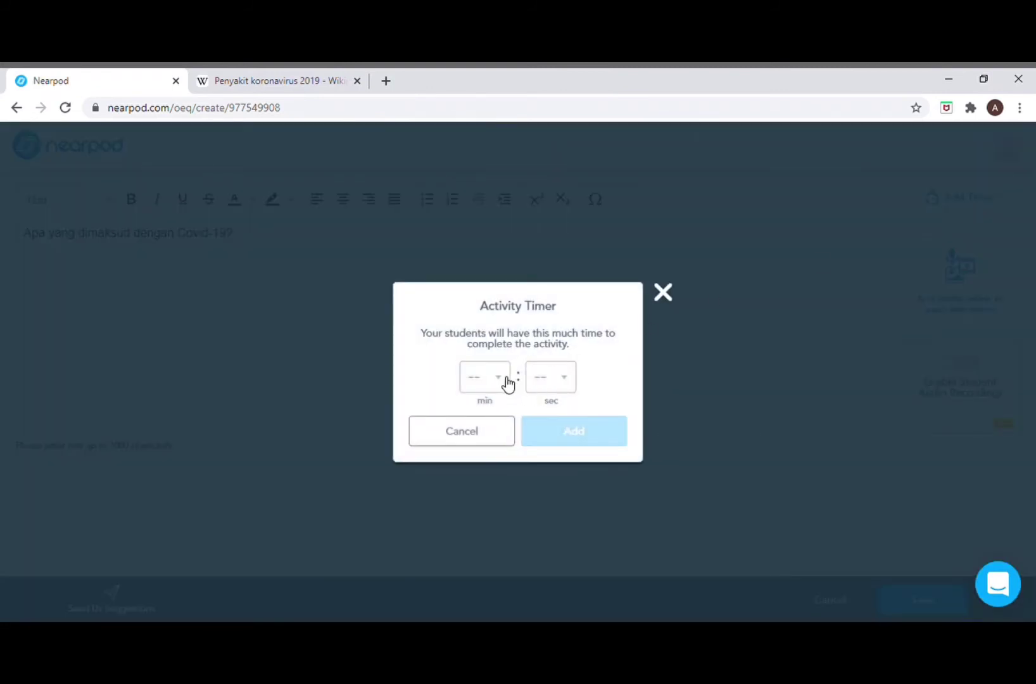
click(507, 382)
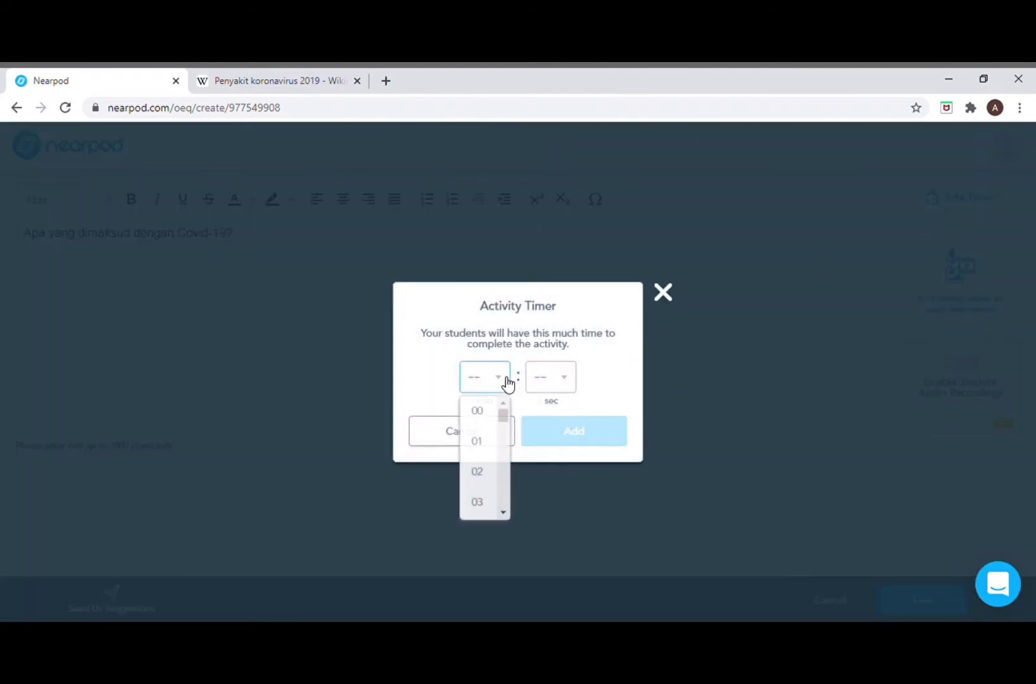
click(481, 474)
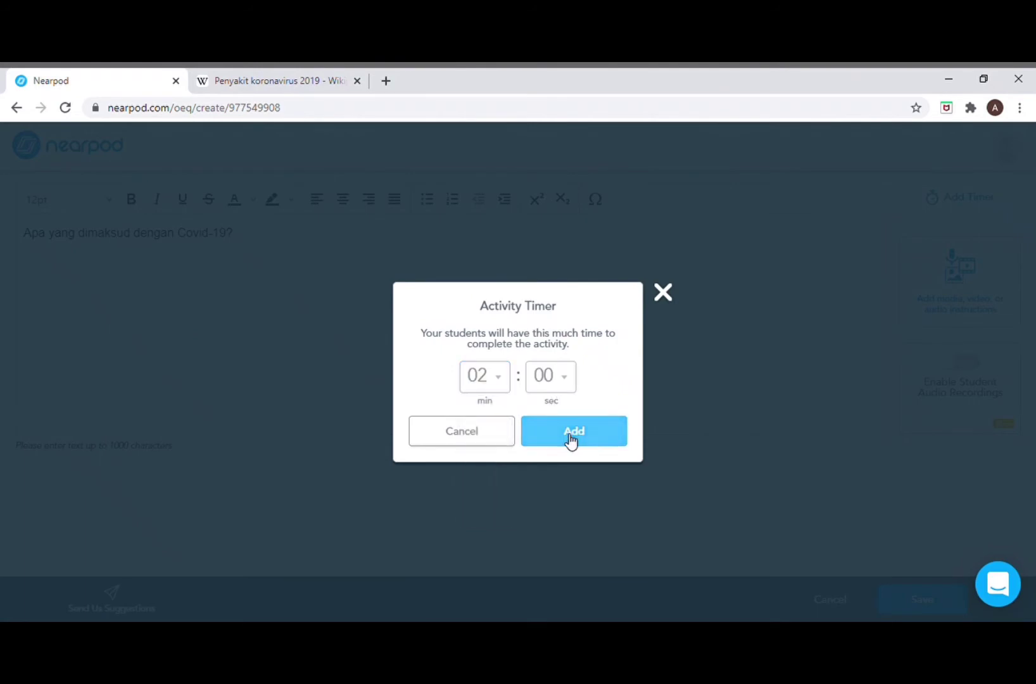
click(571, 437)
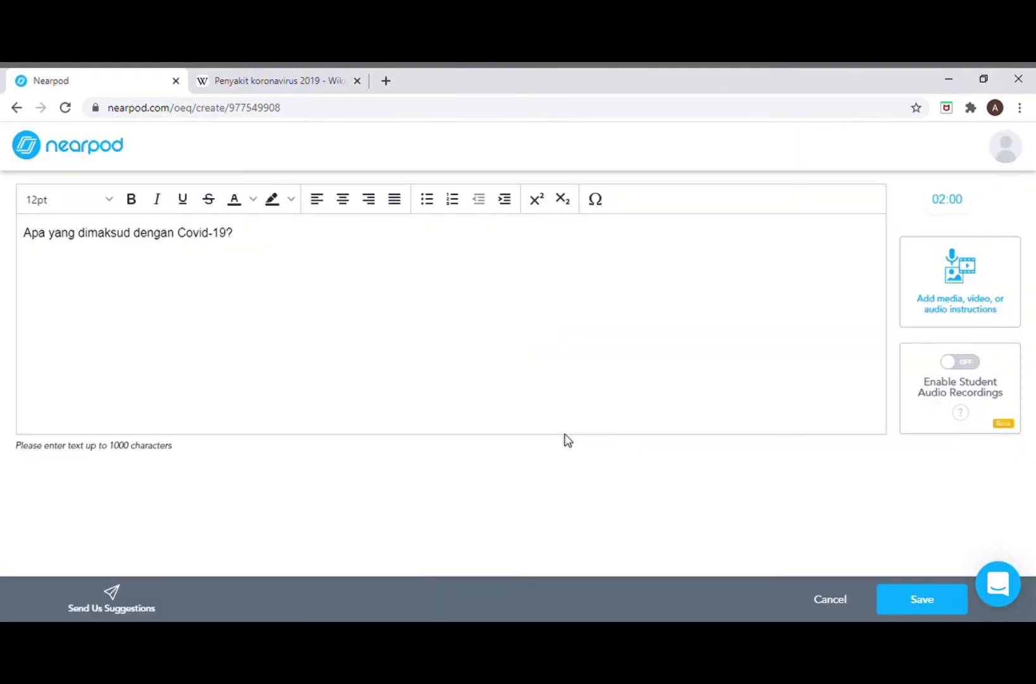
click(956, 366)
click(982, 365)
click(931, 607)
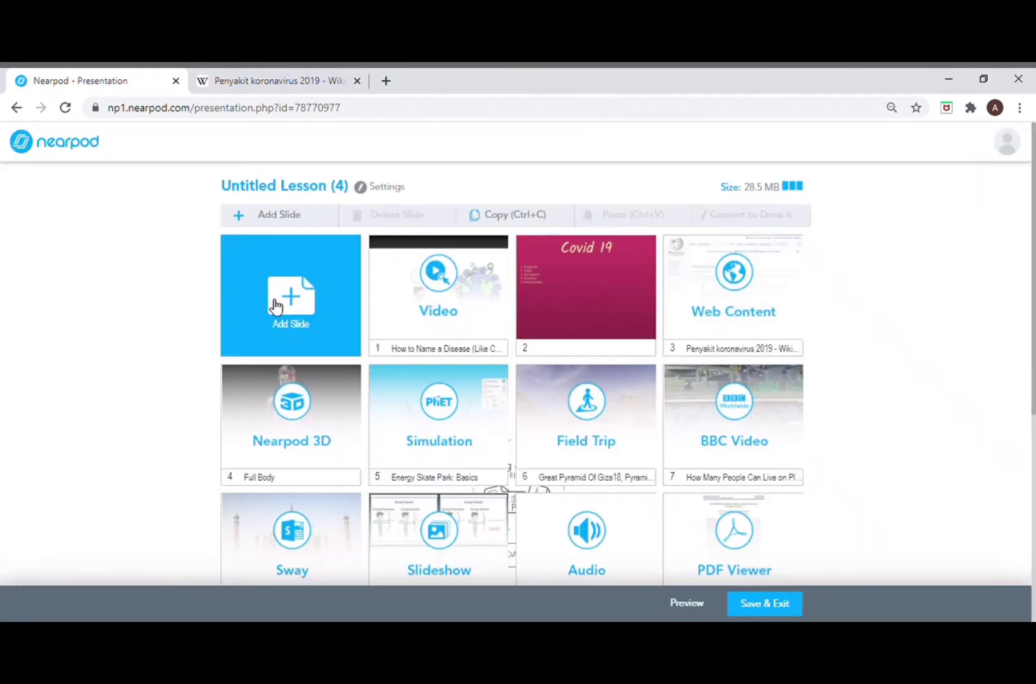
- Start a Matching Pairs activity and fill in the first pair with "Indonesia" and "Jakarta"
click(289, 295)
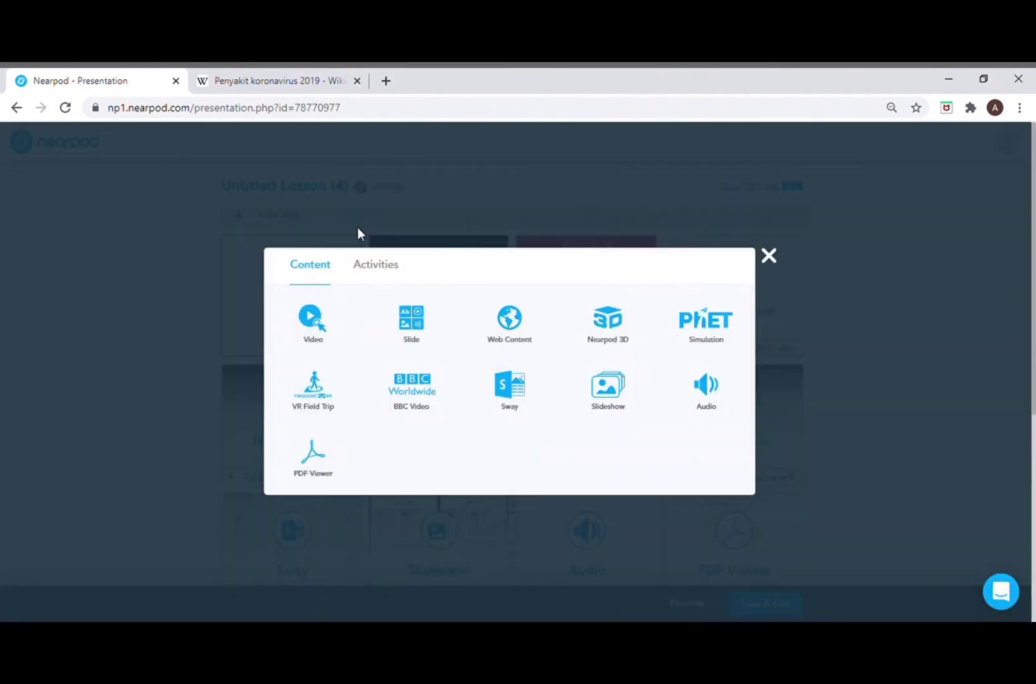
click(383, 269)
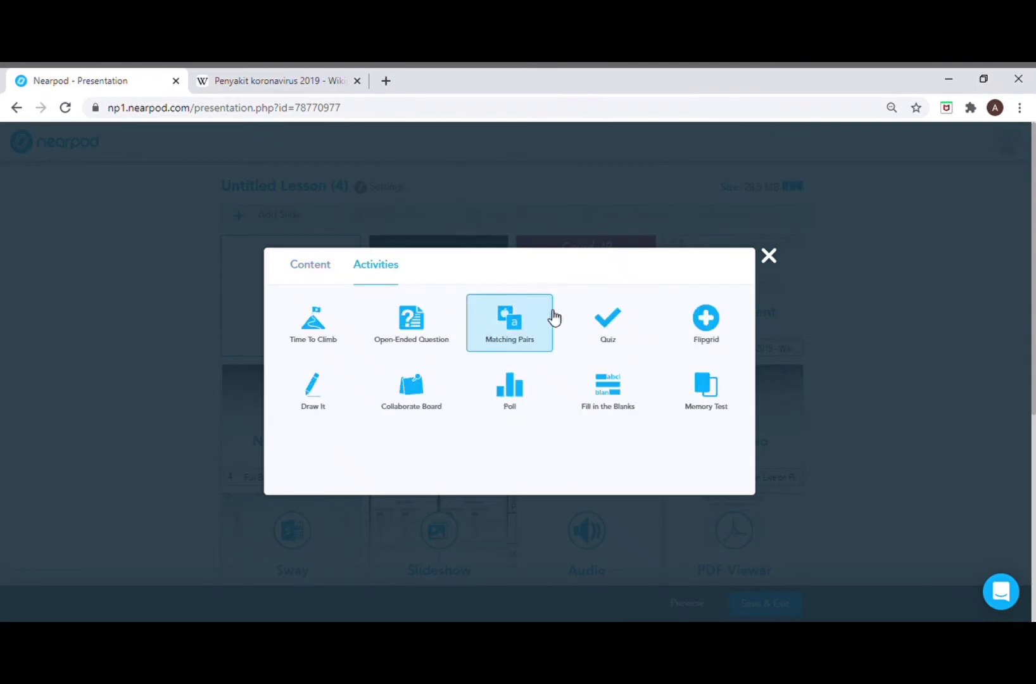
click(517, 320)
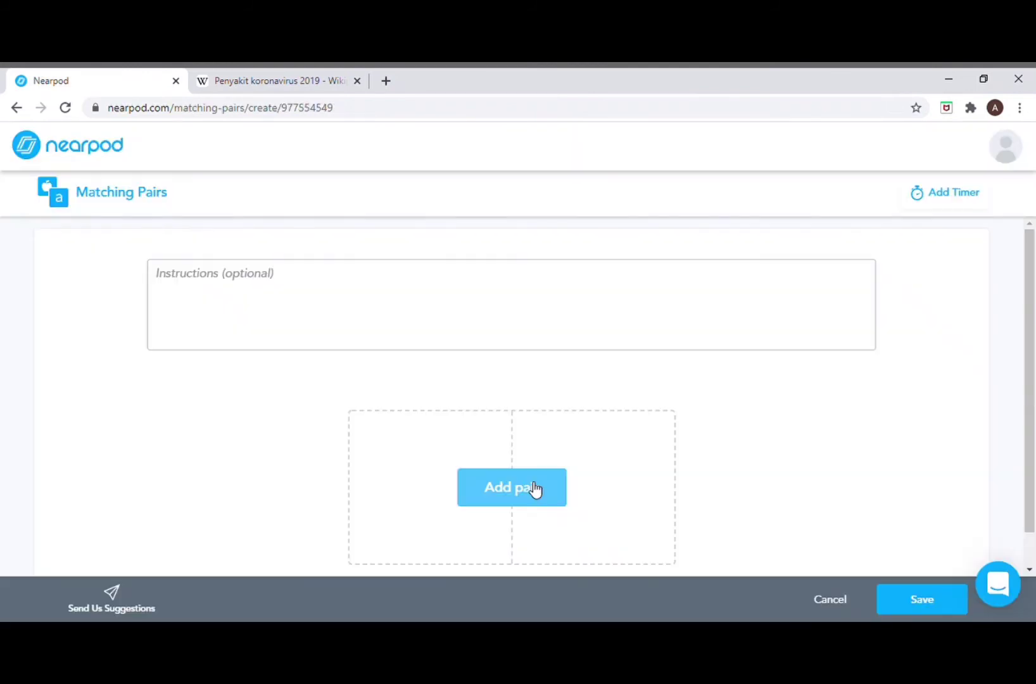
click(530, 485)
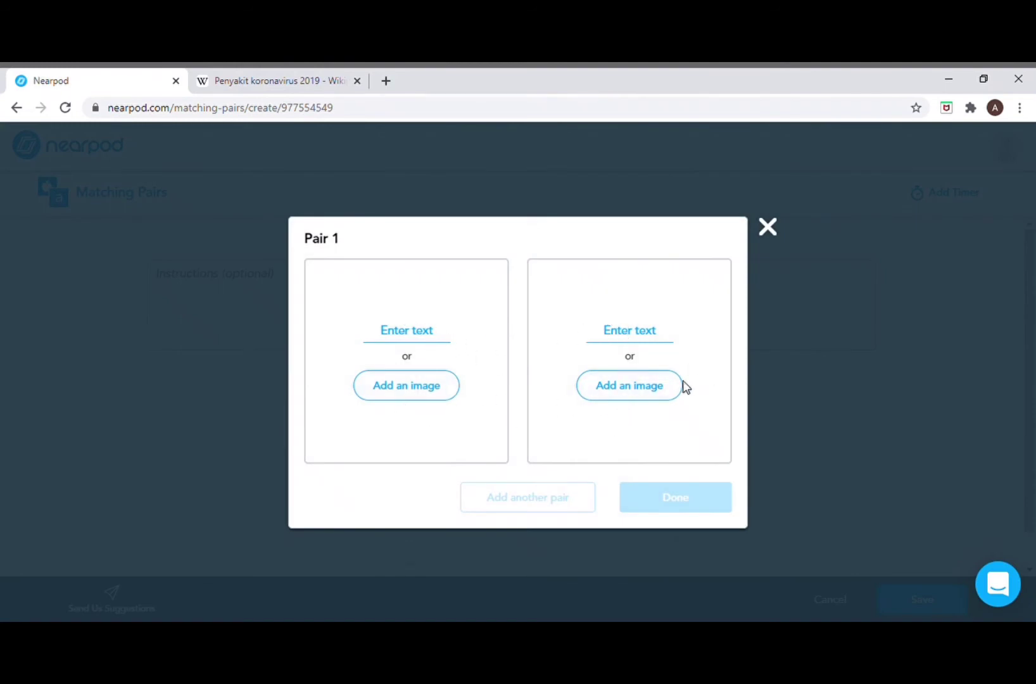
click(425, 333)
text(Indonesia)
click(643, 342)
text(Jakarta)
- Add a second pair matching "Malaysia" with "Kuala Lumpur" and save the Matching Pairs activity to the lesson
click(539, 503)
click(416, 337)
text(Malaysia)
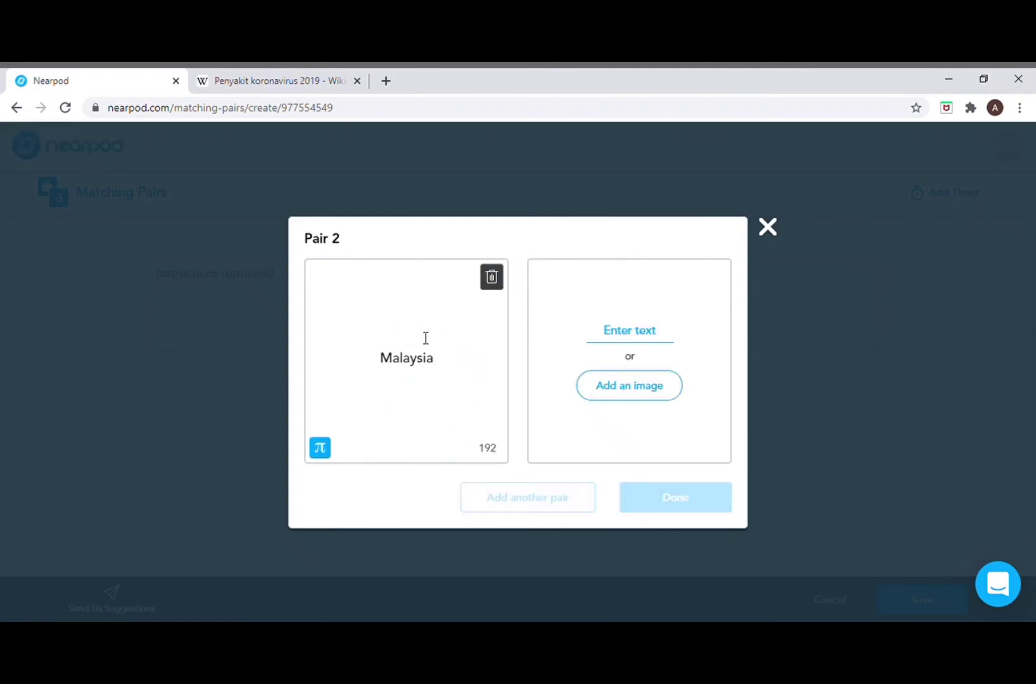
click(629, 352)
text(Kuala Lumpur)
click(663, 501)
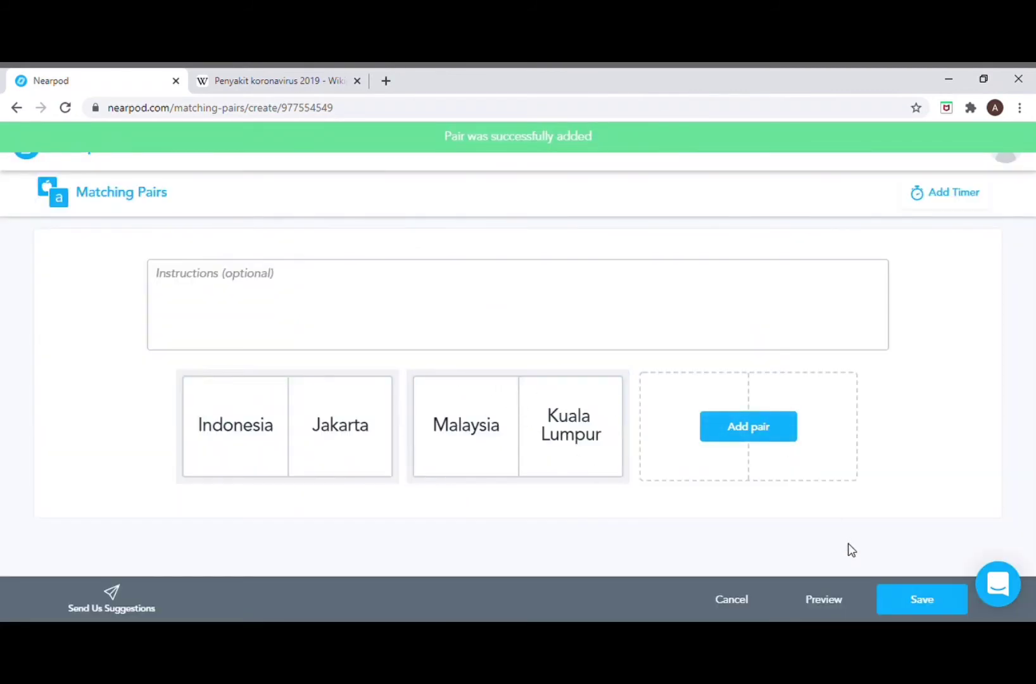
click(925, 605)
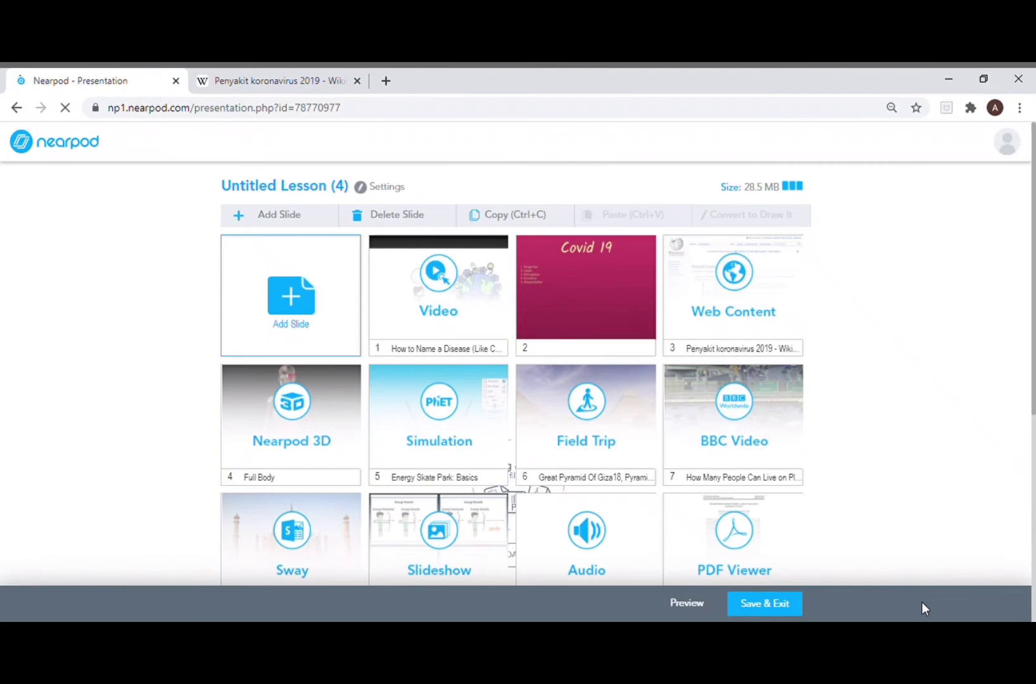
- Start a Quiz activity and enter the question "Kerajaan Hindu tertua di Indonesia adalah..."
click(301, 327)
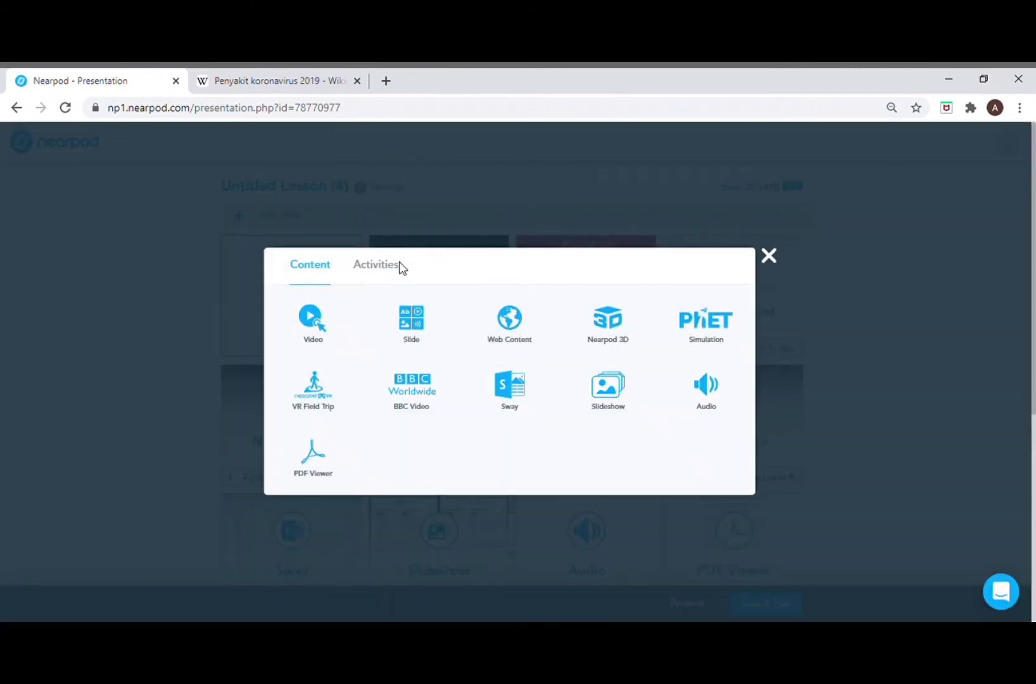
click(382, 275)
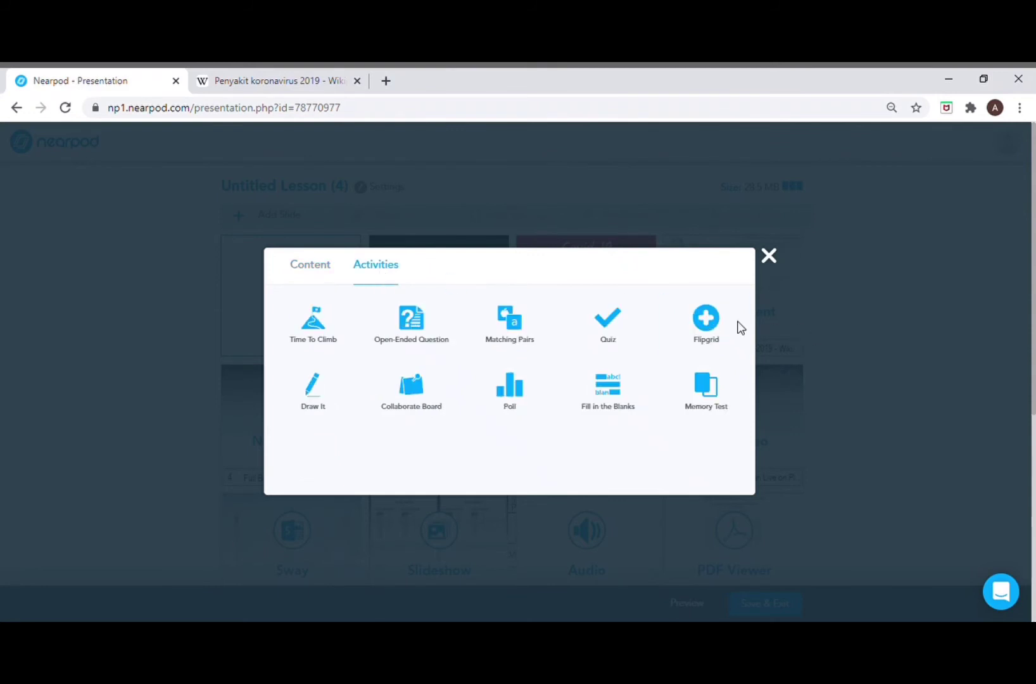
click(625, 313)
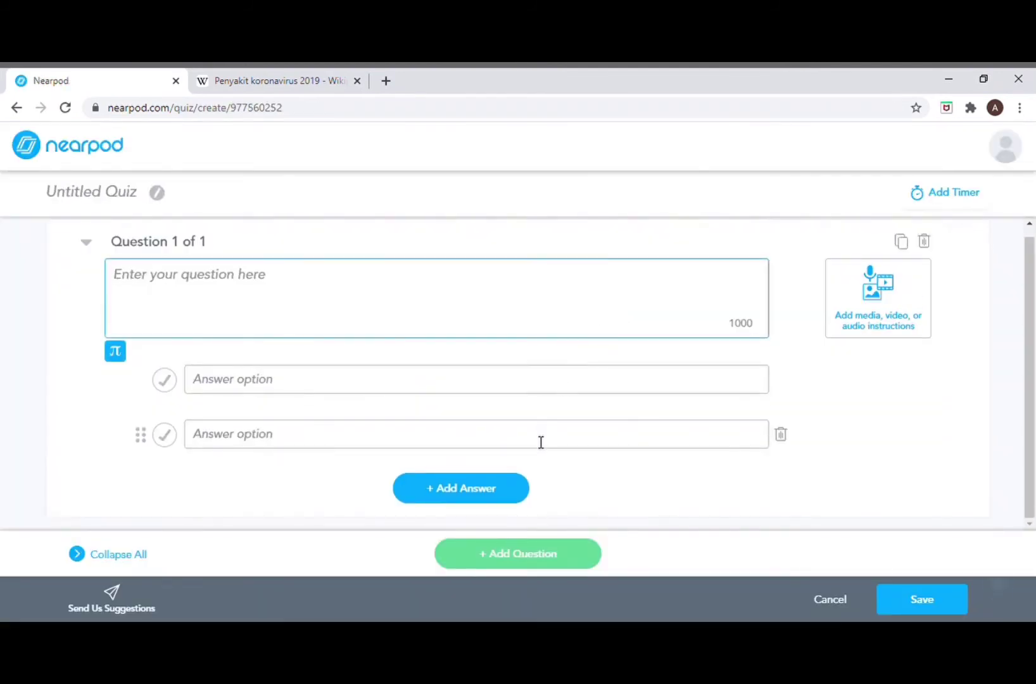
click(161, 291)
text(Kerajaan Hindu tertua di Indon)
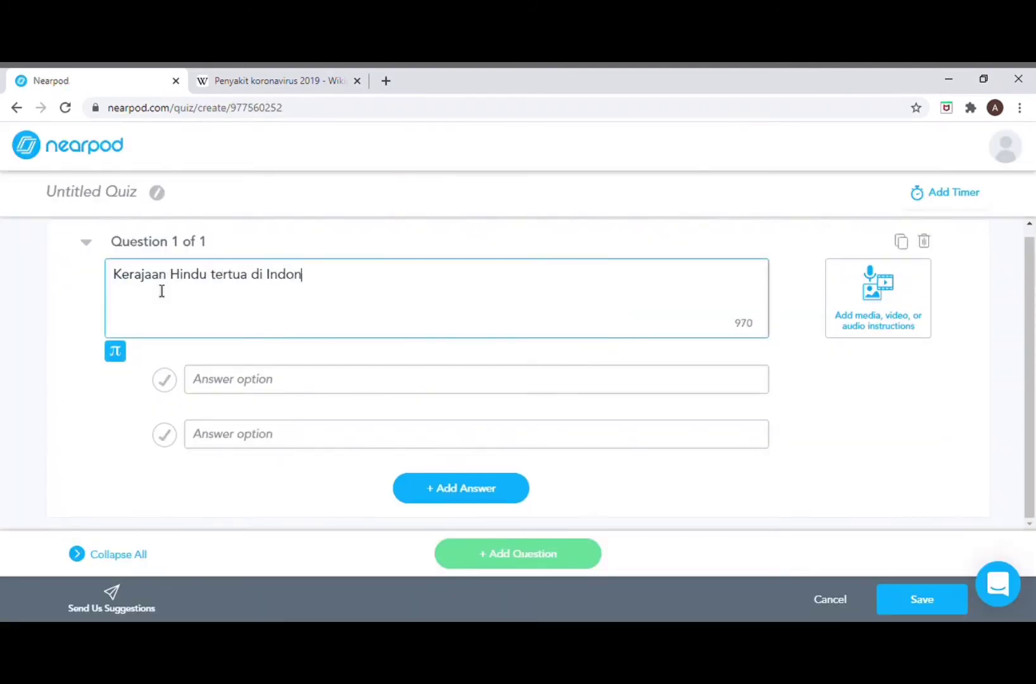
text(esia adalah...)
- Enter the quiz answer options "Kutai", "Demak" and "Majapahit"
click(264, 380)
text(Kutai)
click(266, 440)
text(Dema)
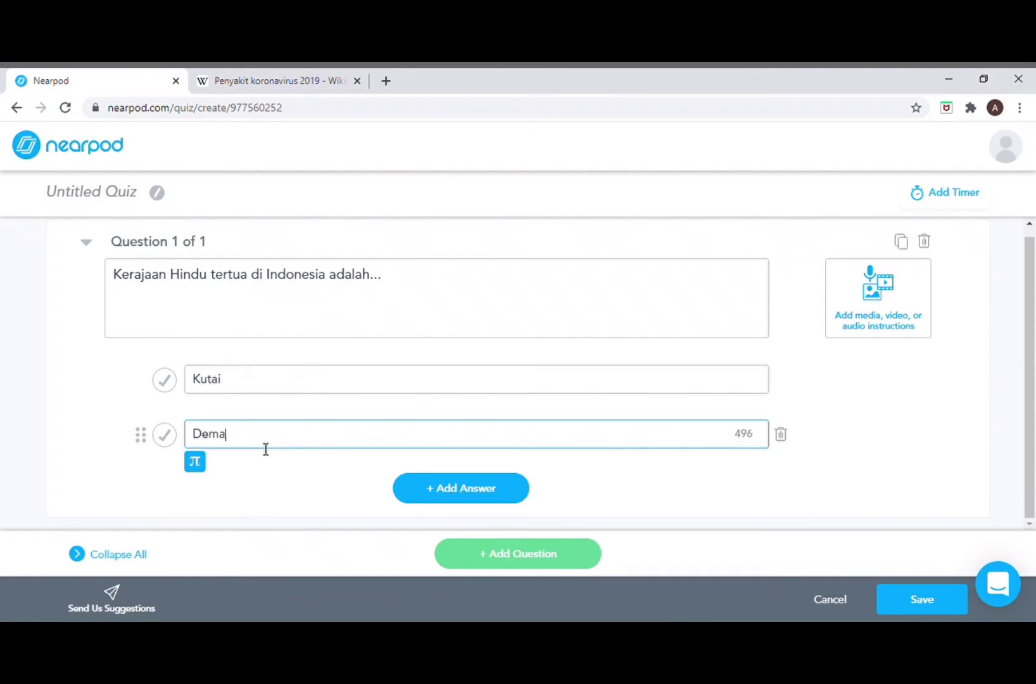
text(k)
key(Return)
text(Majapahit)
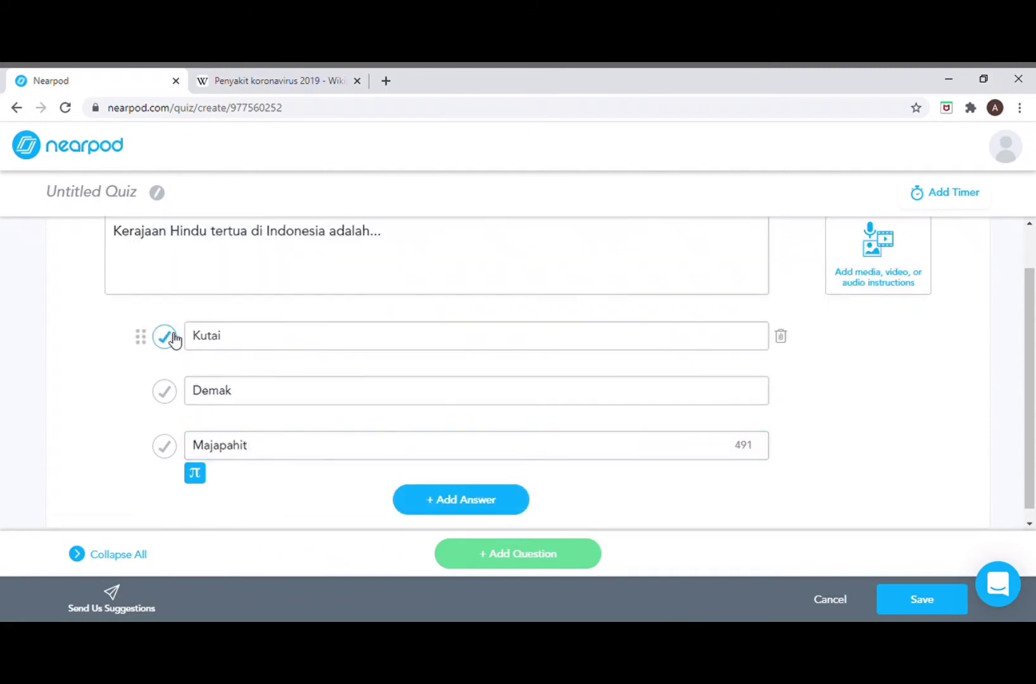
- Mark "Kutai" as the correct answer and save the quiz to the lesson
click(175, 341)
scroll(1032, 359, up, 1)
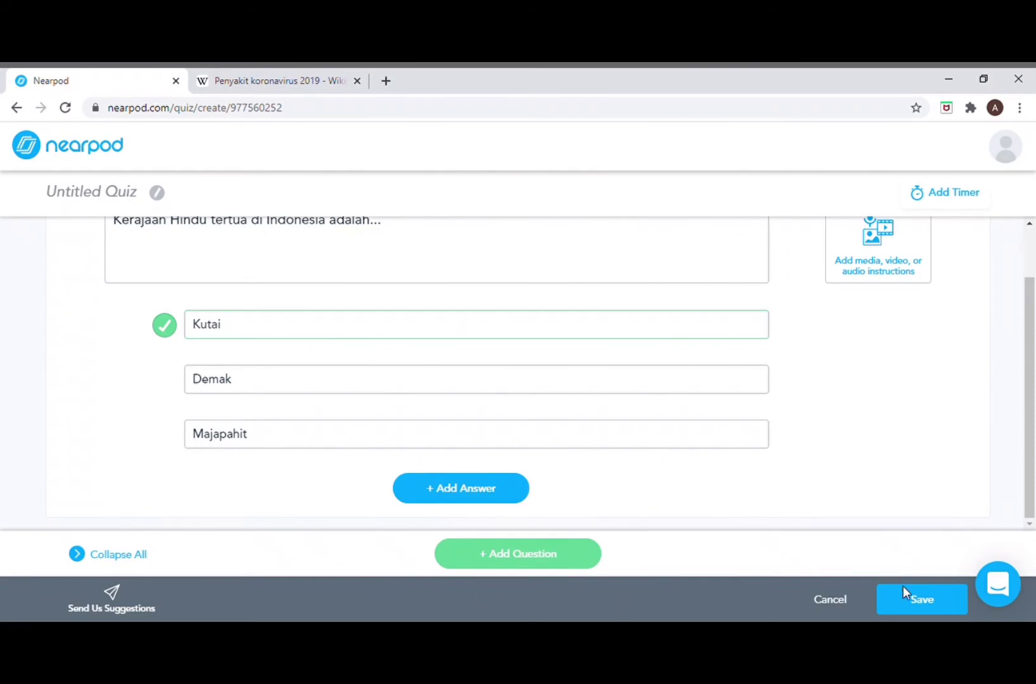
click(917, 604)
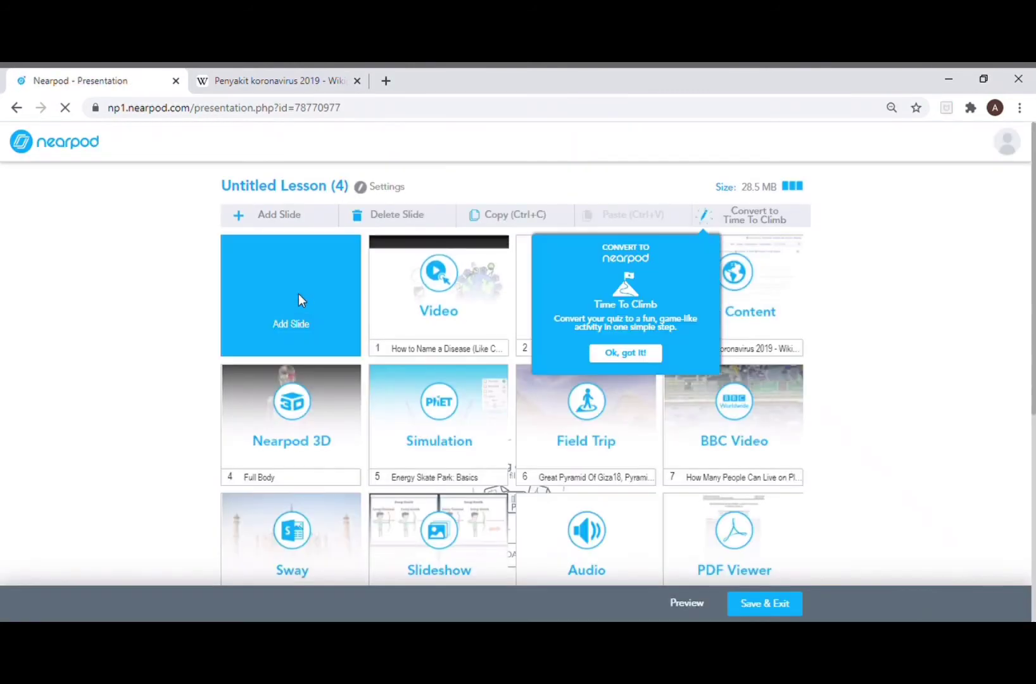
- Add a Flipgrid activity to the lesson
click(303, 299)
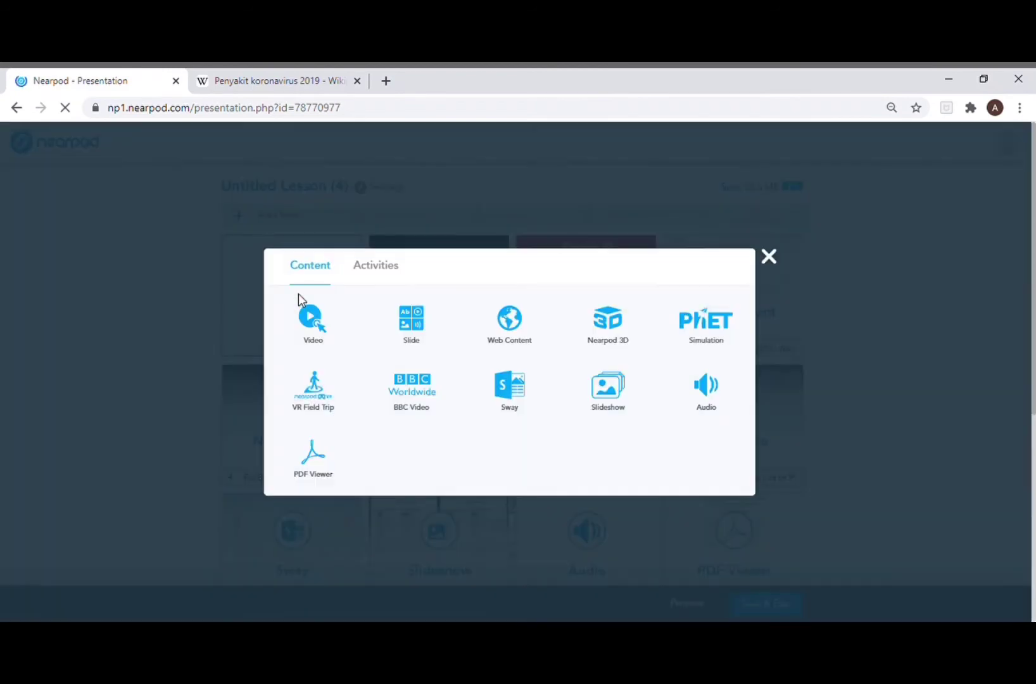
click(379, 267)
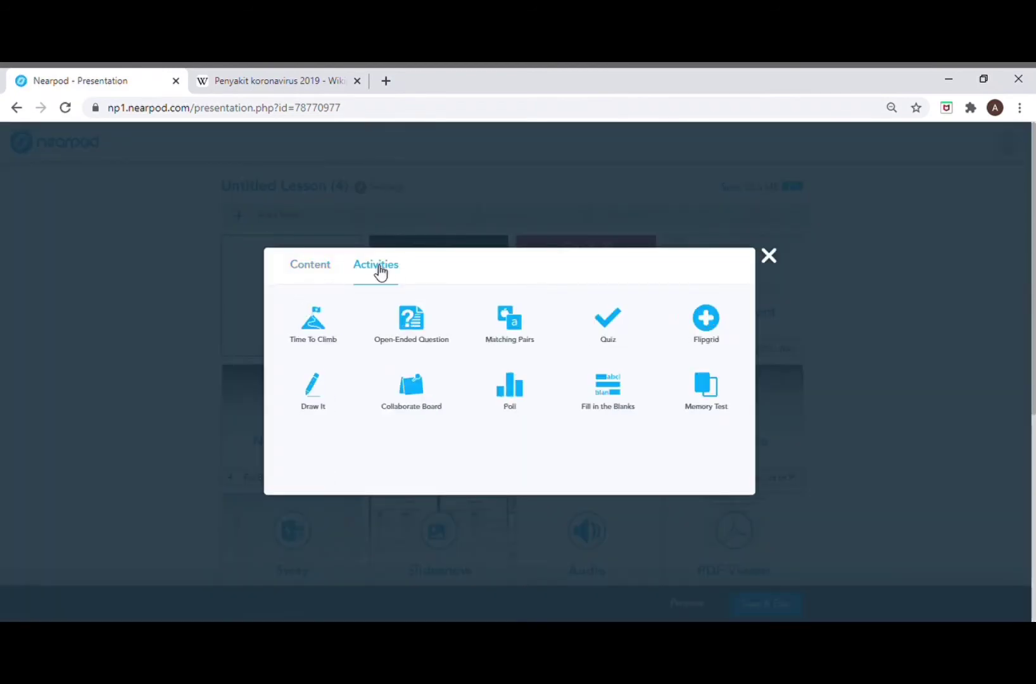
click(701, 340)
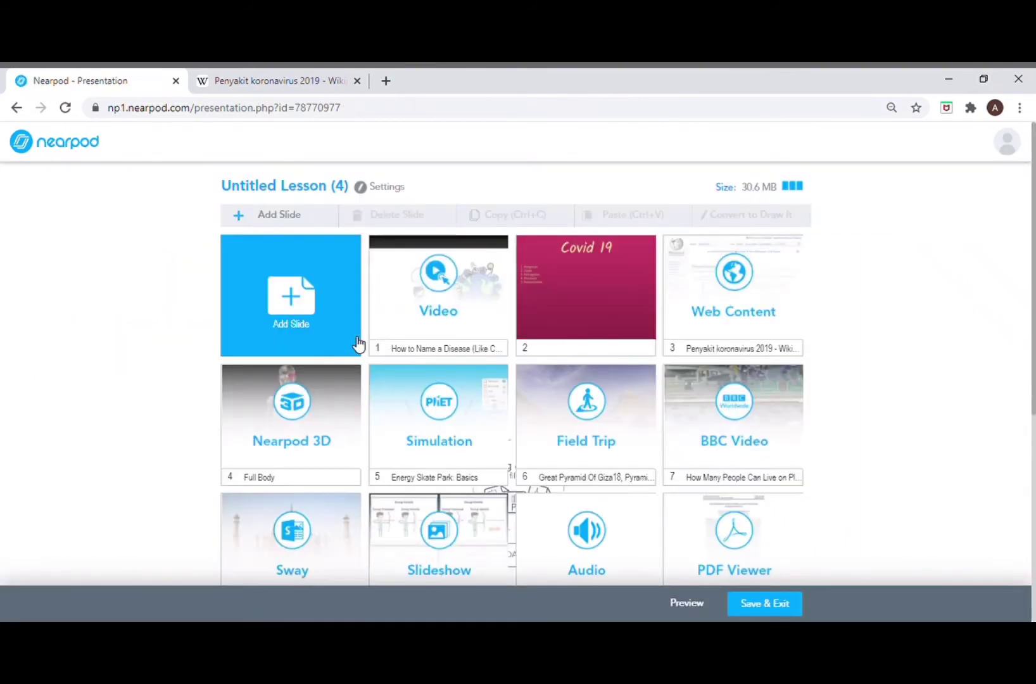
- Start a Draw It activity and open the image upload for its instruction media
click(358, 343)
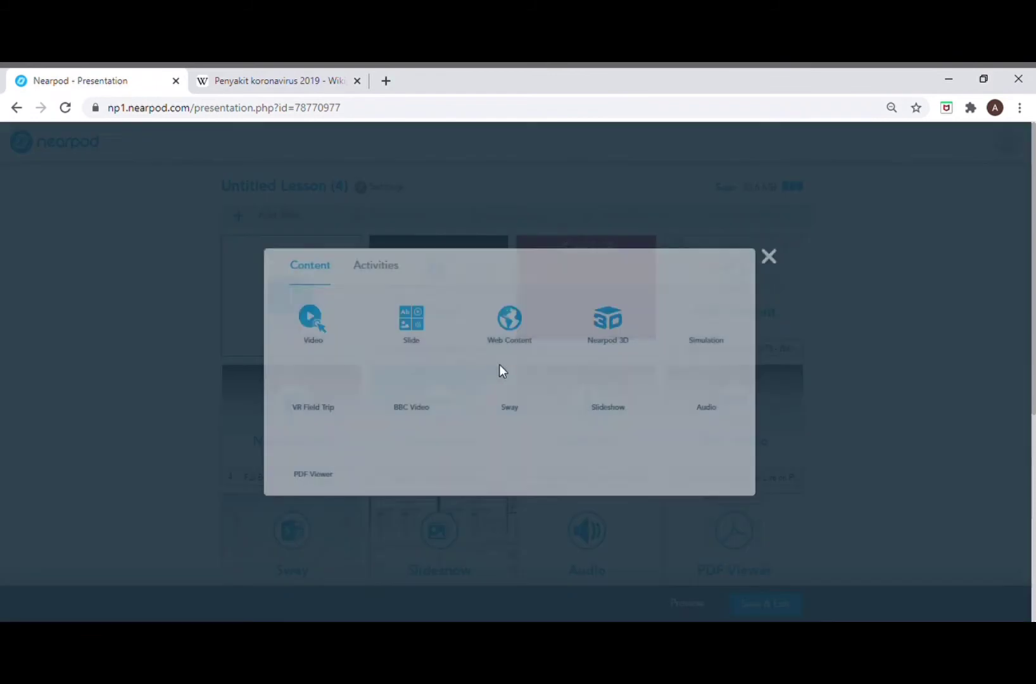
click(383, 282)
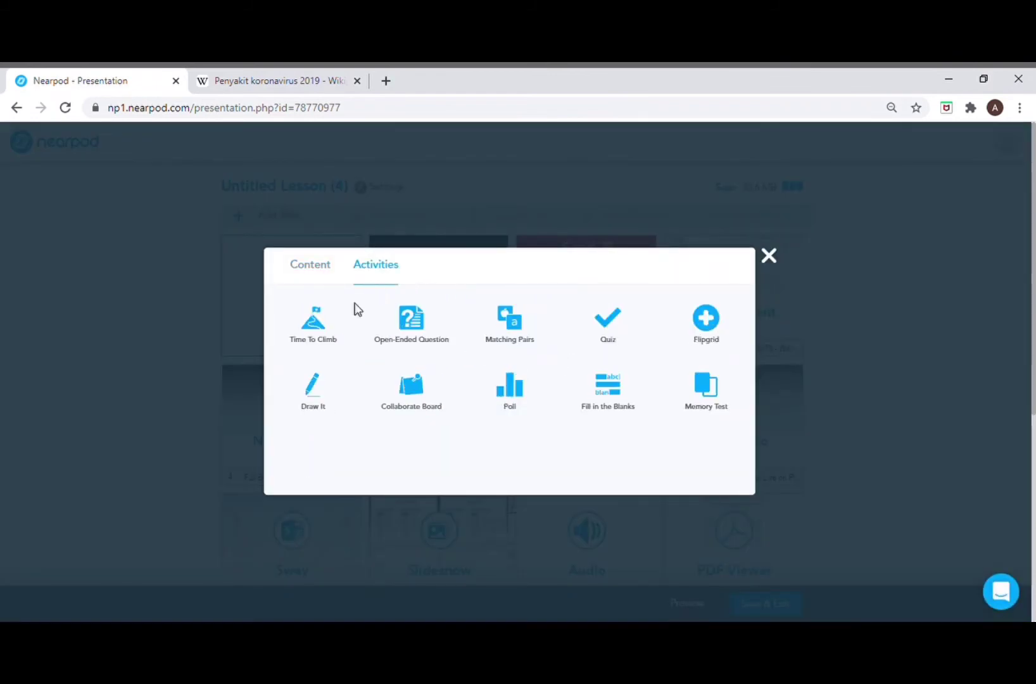
click(313, 396)
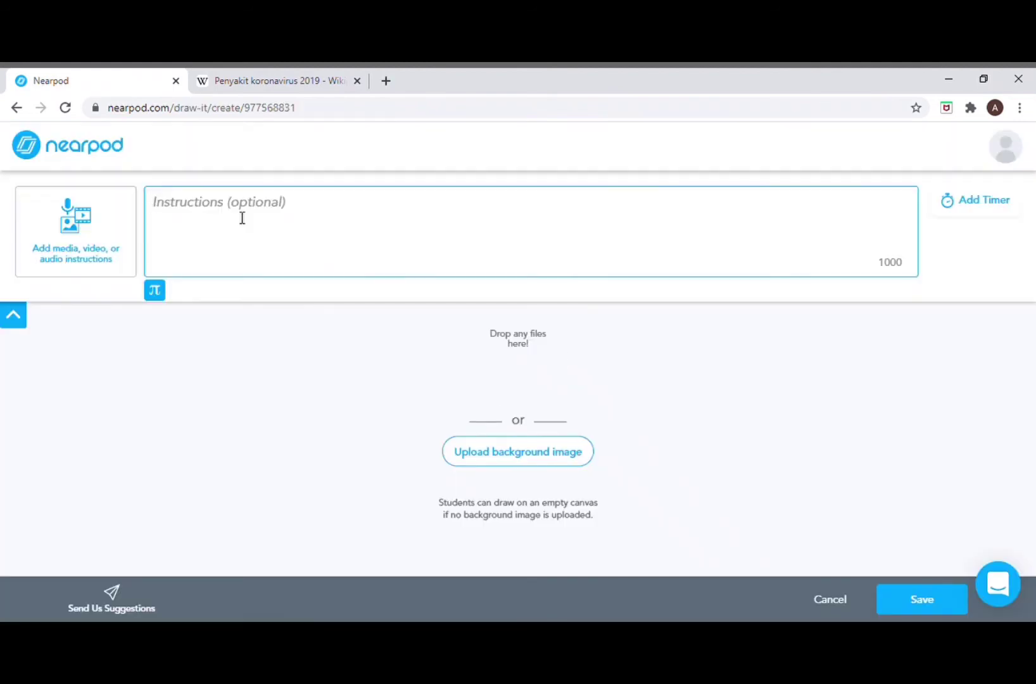
click(82, 244)
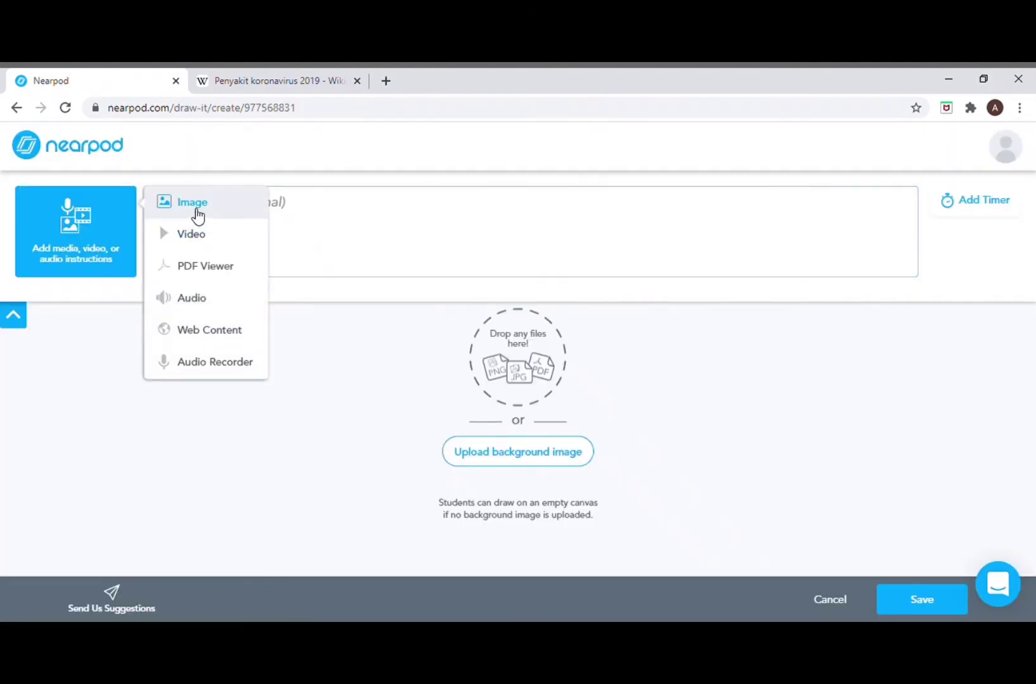
click(196, 209)
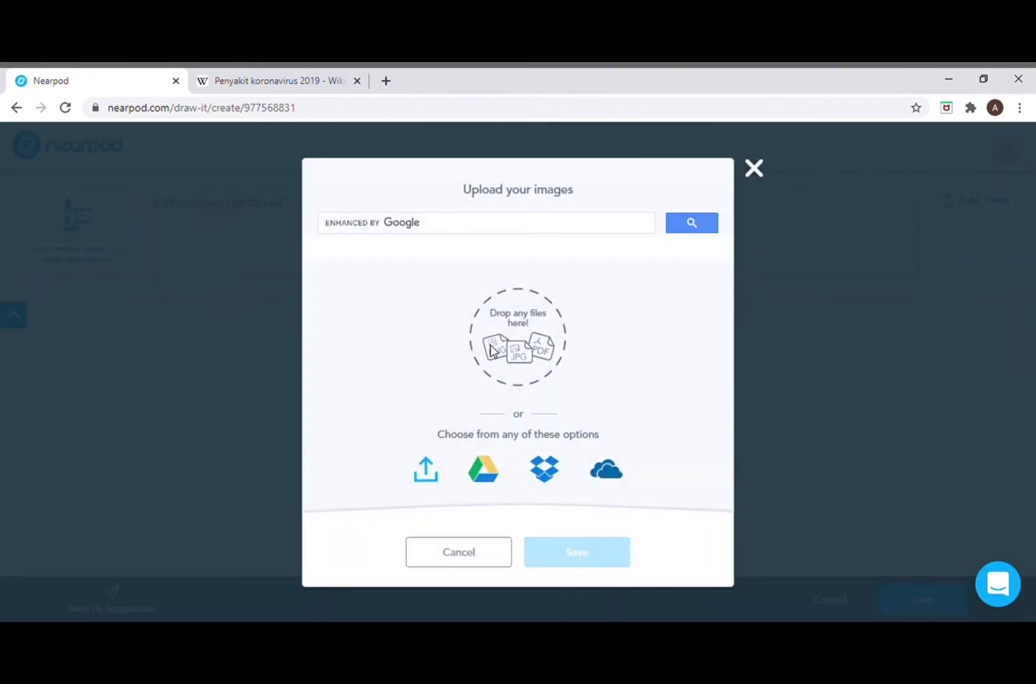
- Search images for "gunung" and save the mountain picture with blue sky and a brown foreground as the instruction image
click(421, 230)
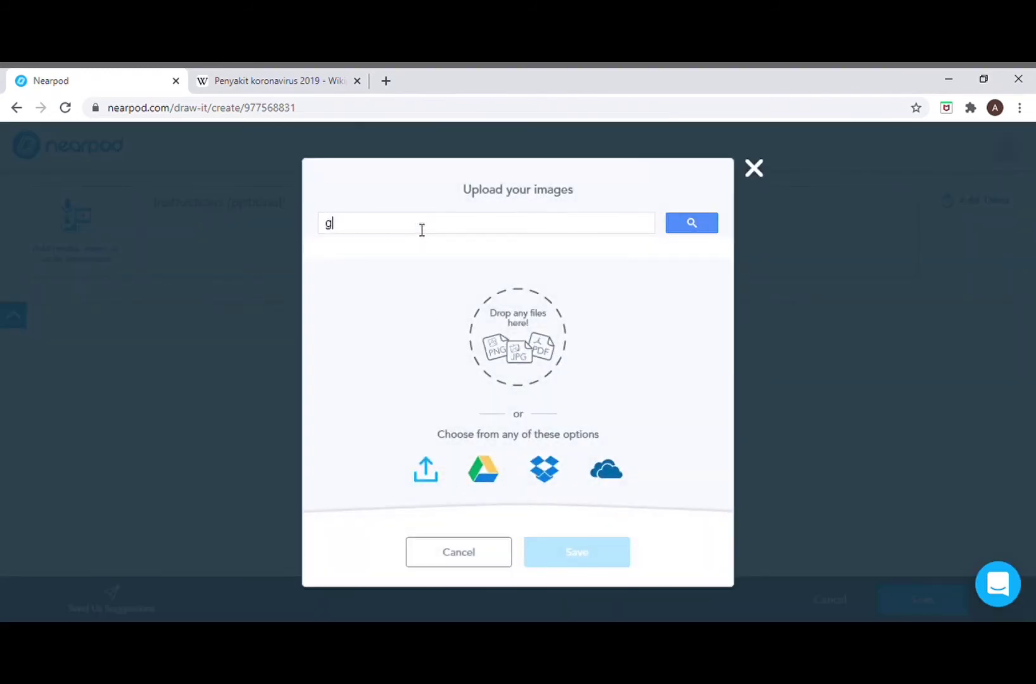
text(gunung)
key(Return)
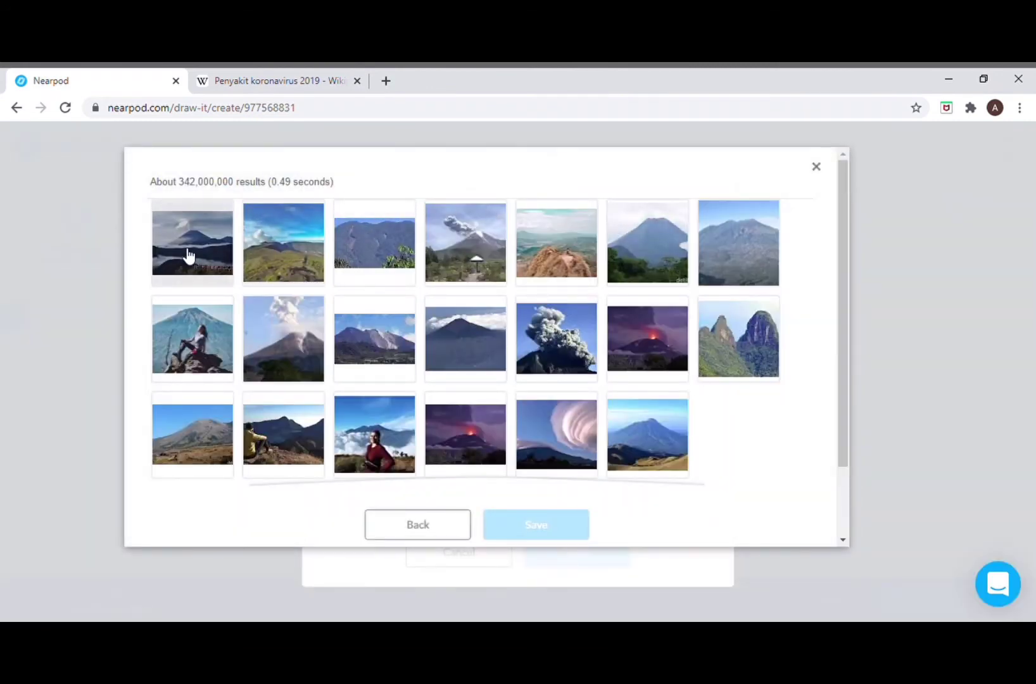
click(183, 254)
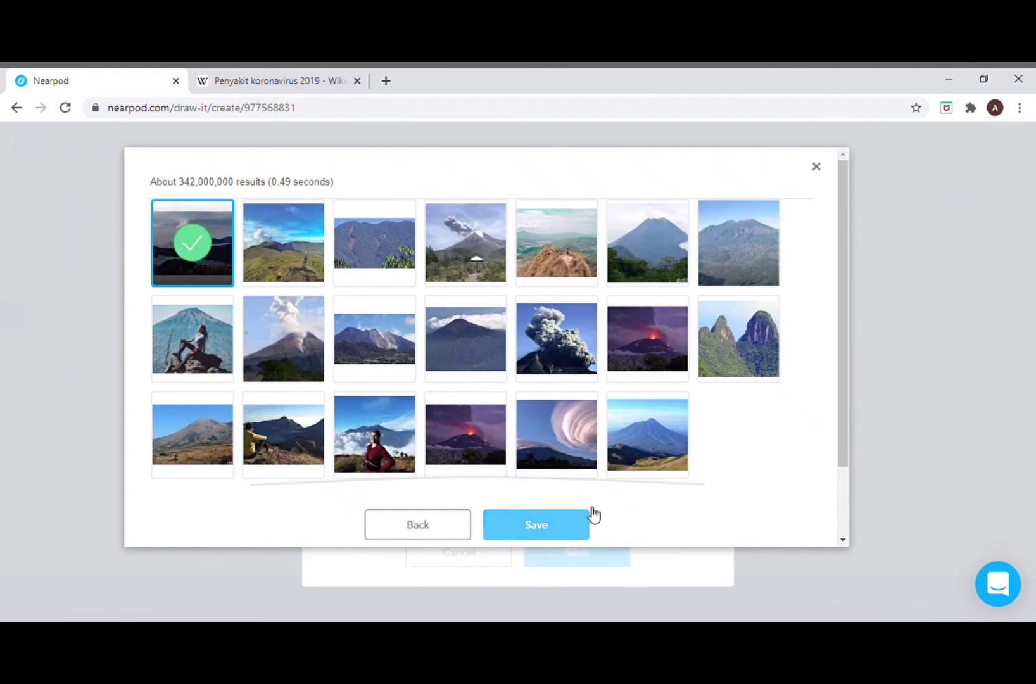
click(672, 461)
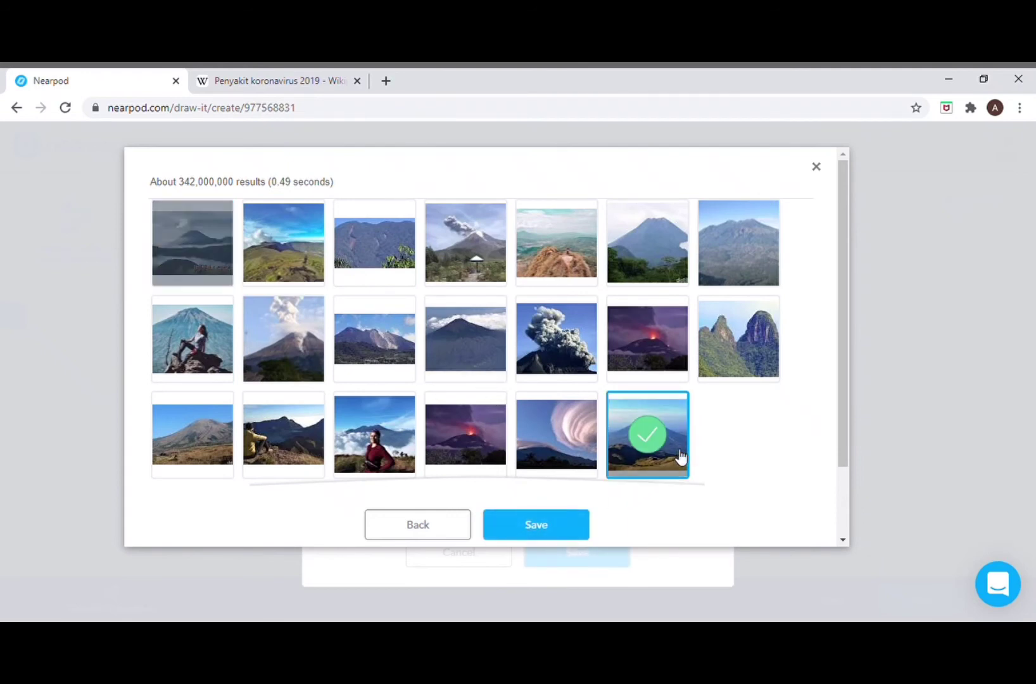
click(560, 524)
- Enter the Draw It instruction "Gambarlah bentuk seperti gambar di samping!" and save the activity to the lesson
text(Gambar)
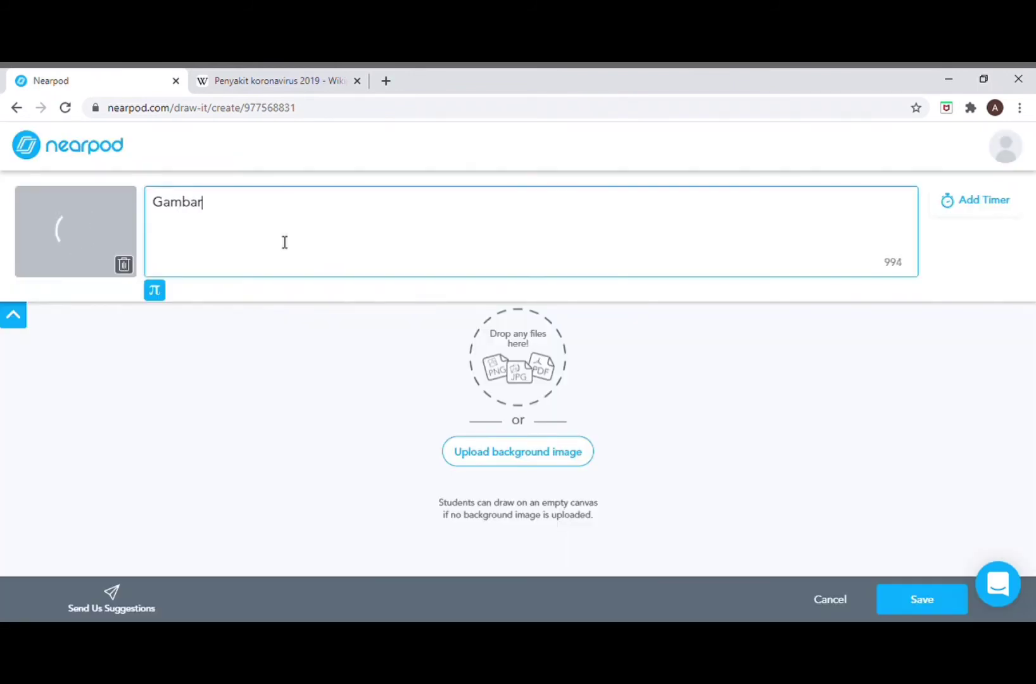
text(lah bentuk seperti gambar di samping!)
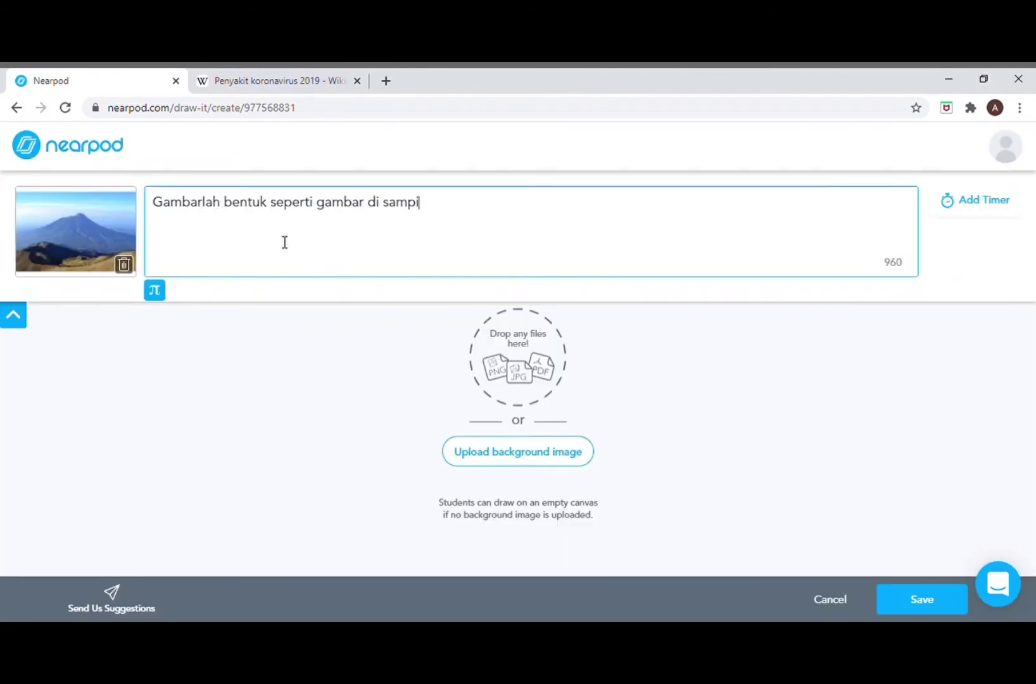
click(938, 613)
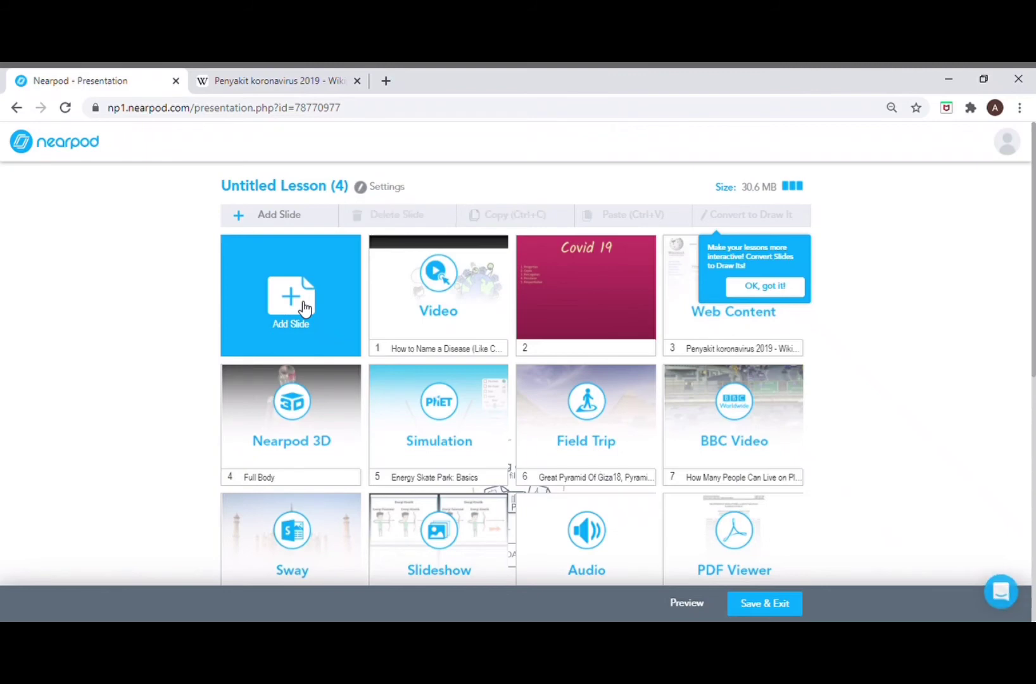
- Set up a Collaborate Board on "Covid-19" with description "Bagaimana cara mematuhi protokol kesehatan dengan baik?" in the blue style with red notes
click(304, 308)
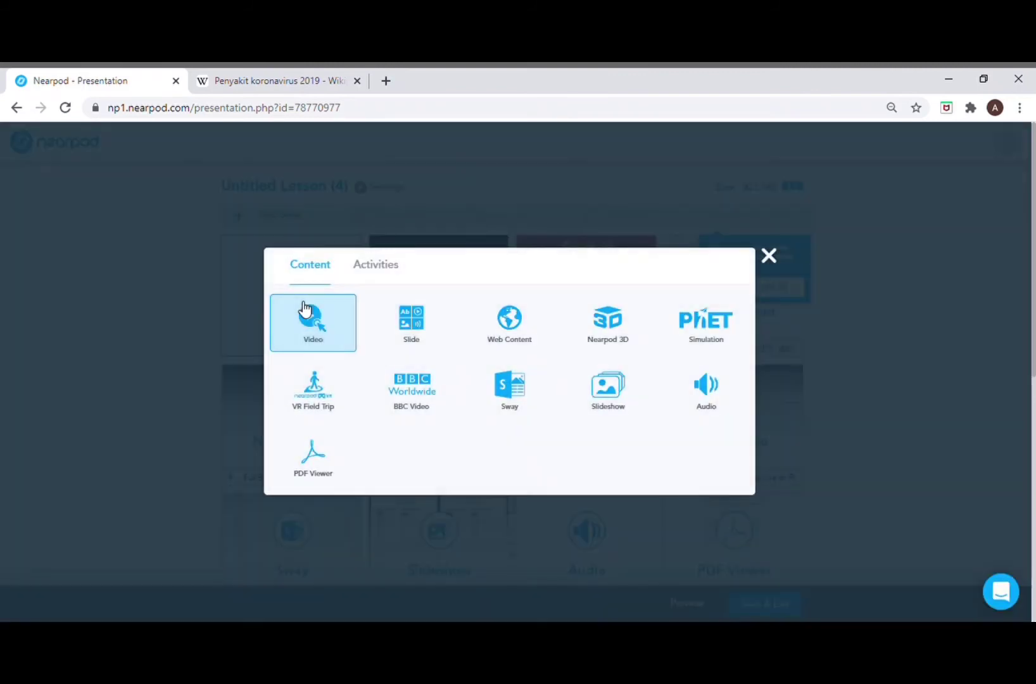
click(399, 266)
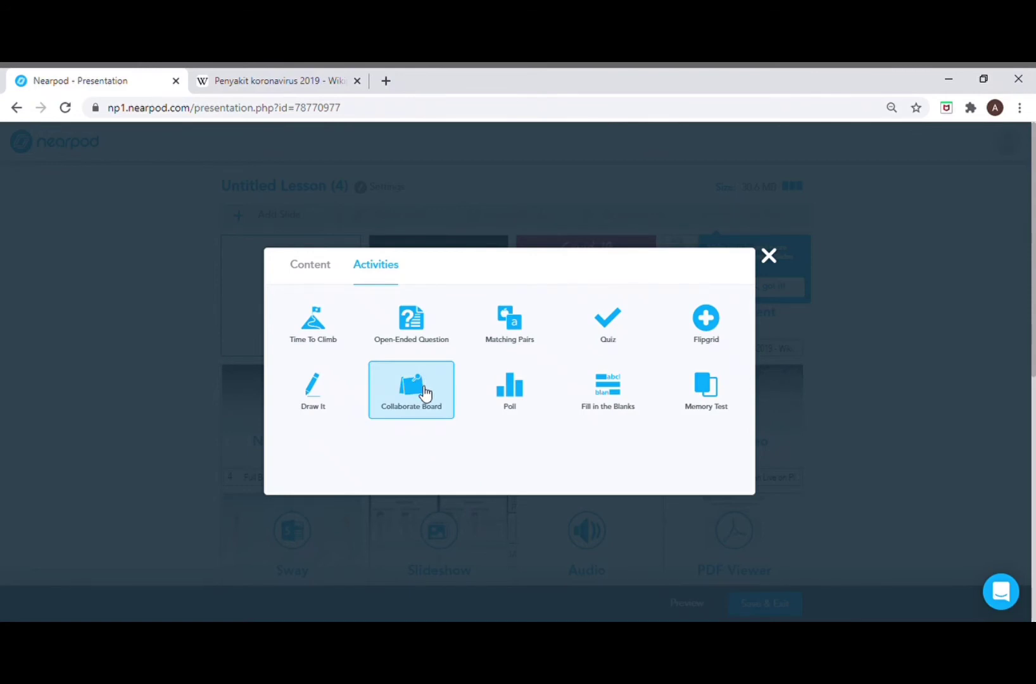
click(423, 394)
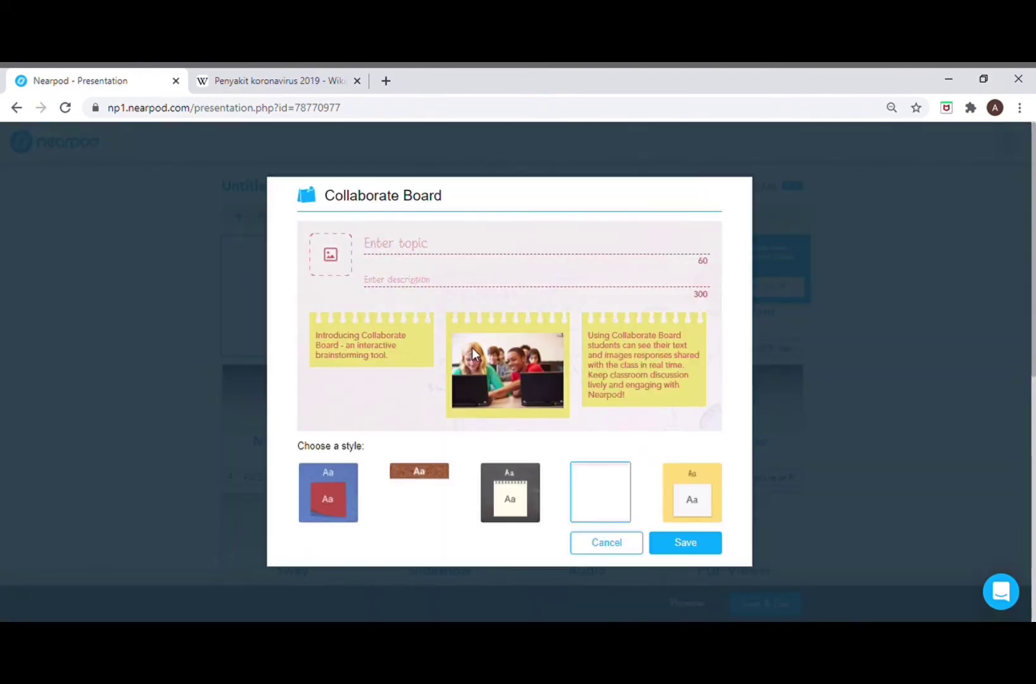
text(Covid-19)
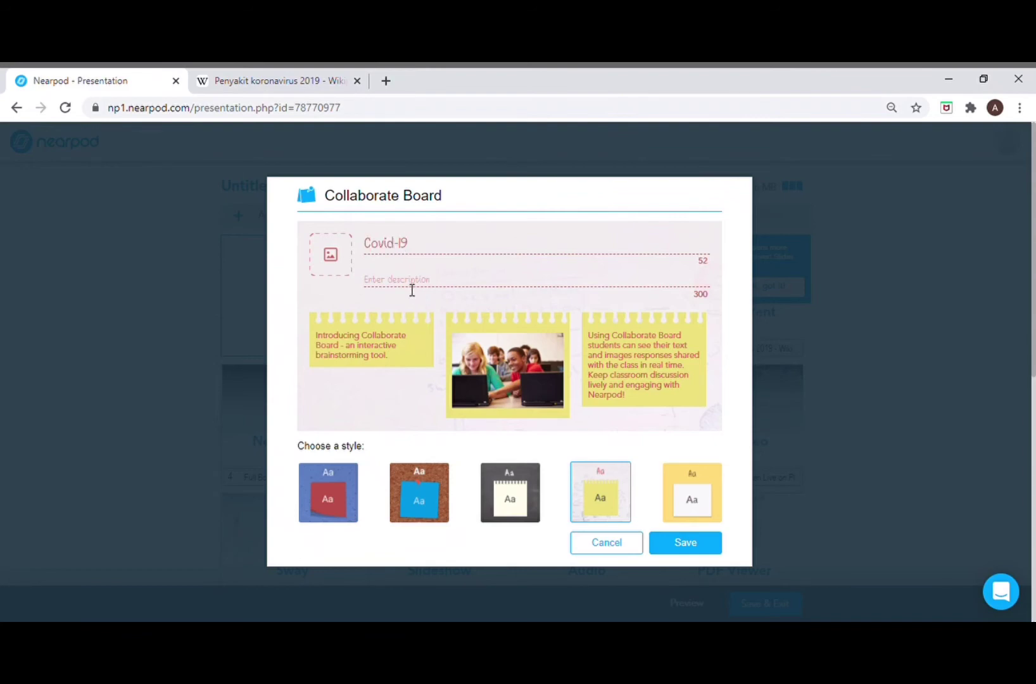
click(391, 283)
text(Bagaimana cara mematuhi protokol kesehatan dengan baik?)
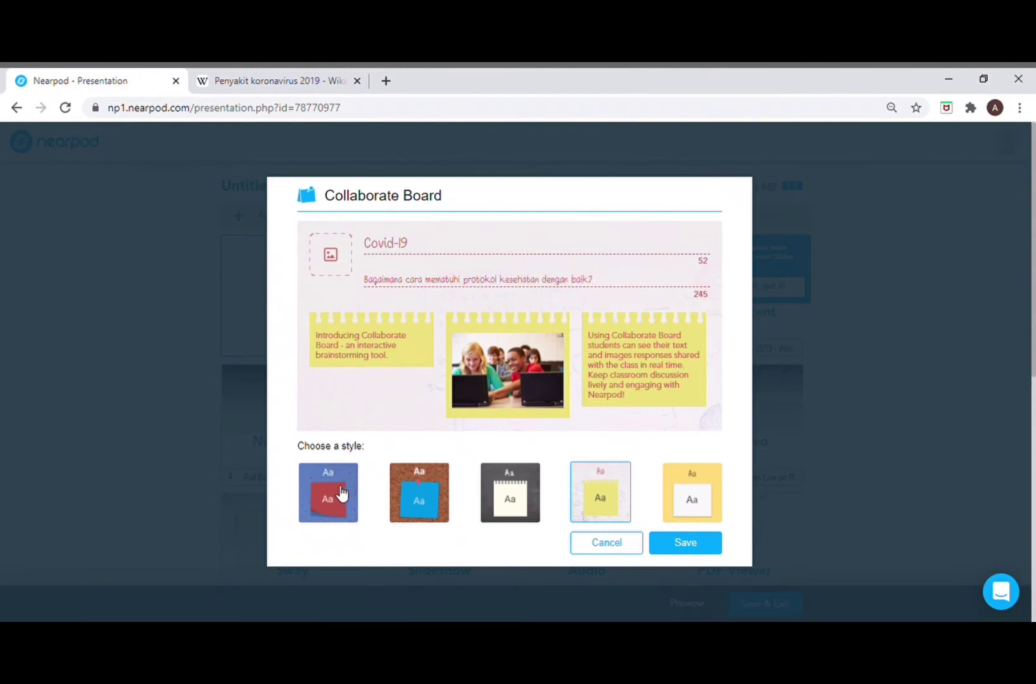
click(502, 516)
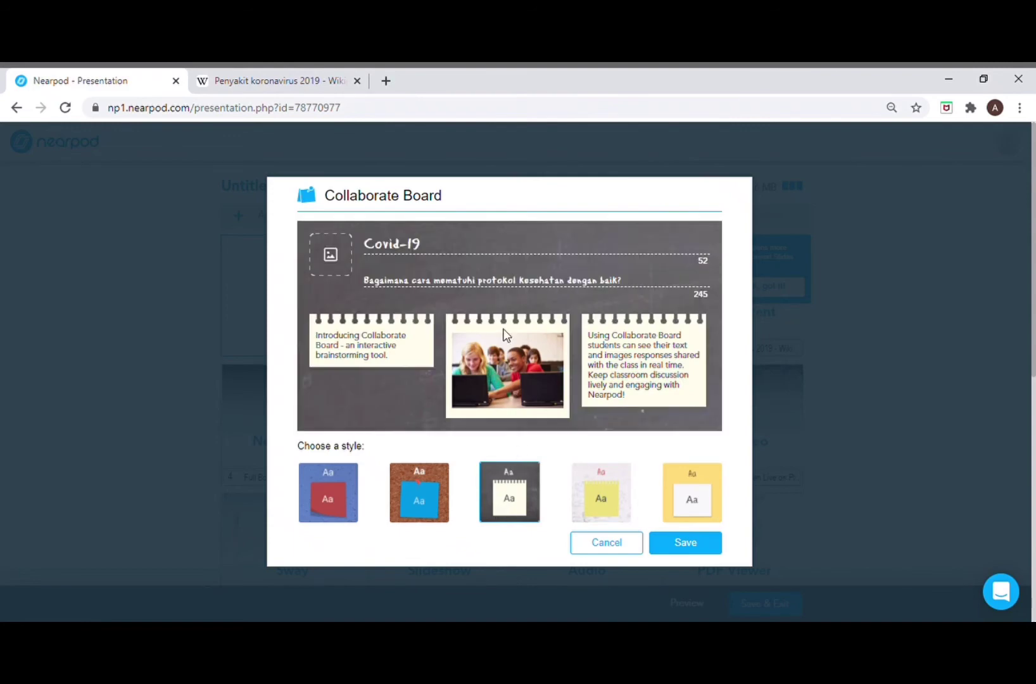
click(317, 503)
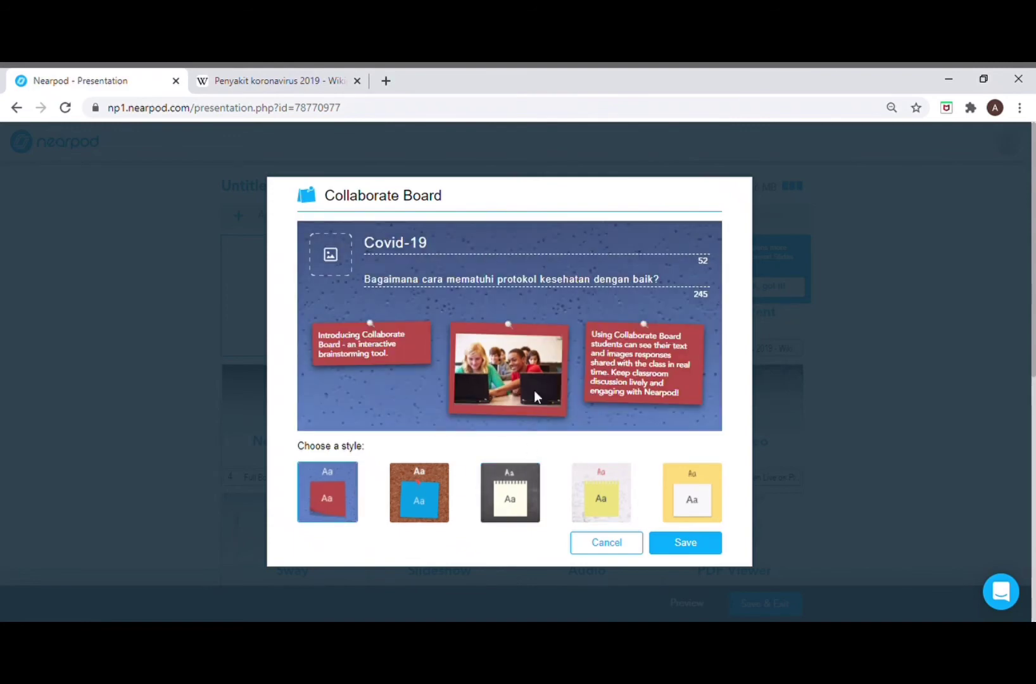
- Search images for "mask", add the white mask picture as the board's topic image and save the board
click(320, 251)
click(491, 303)
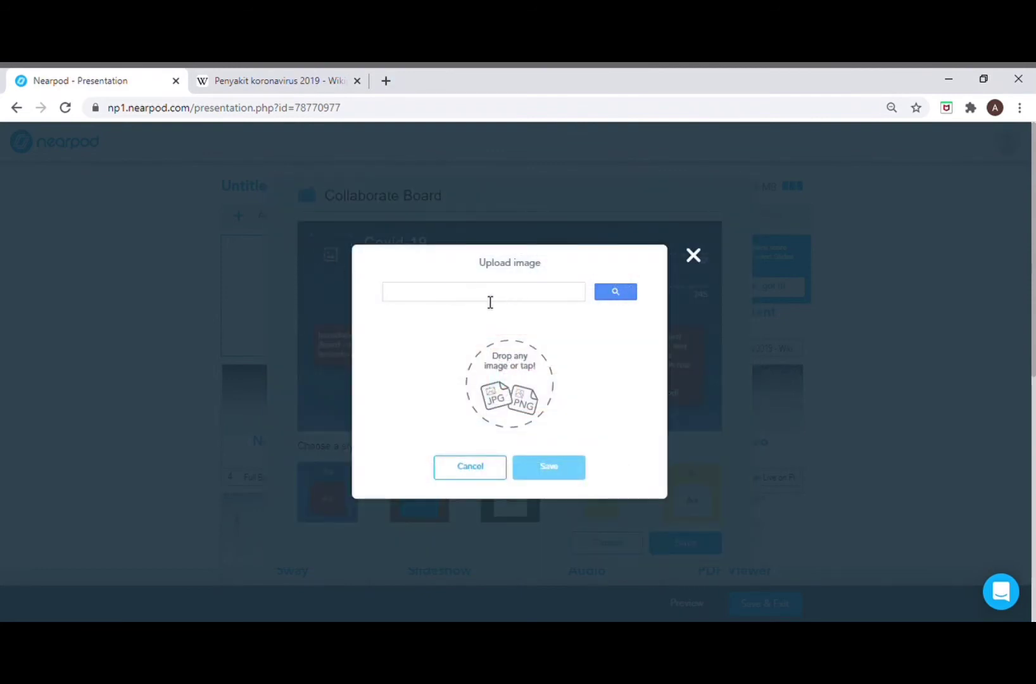
text(mask)
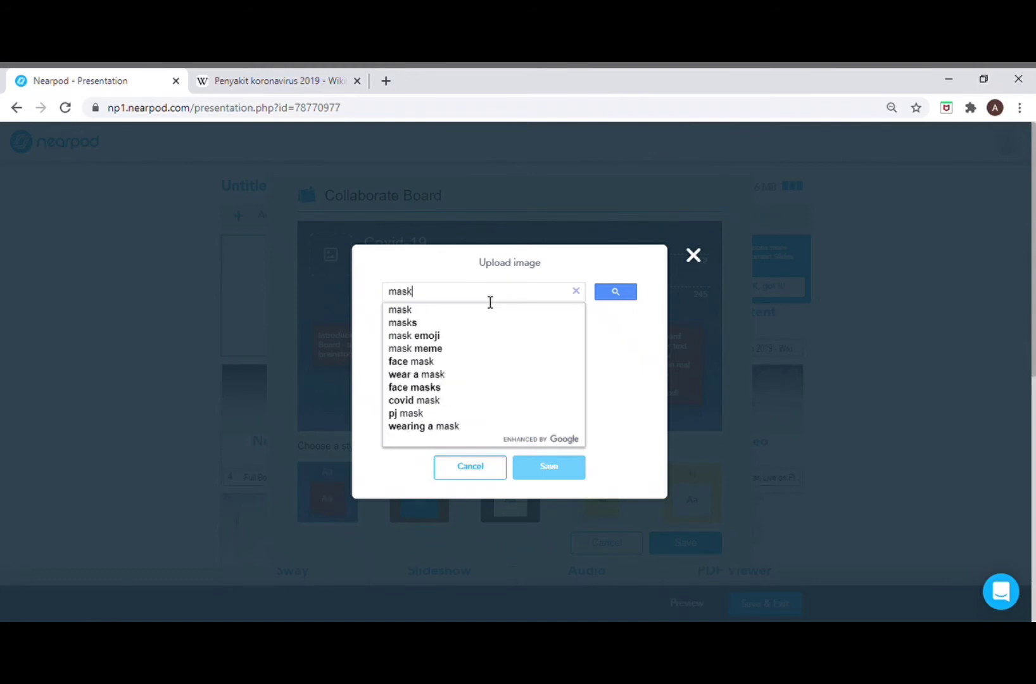
key(Return)
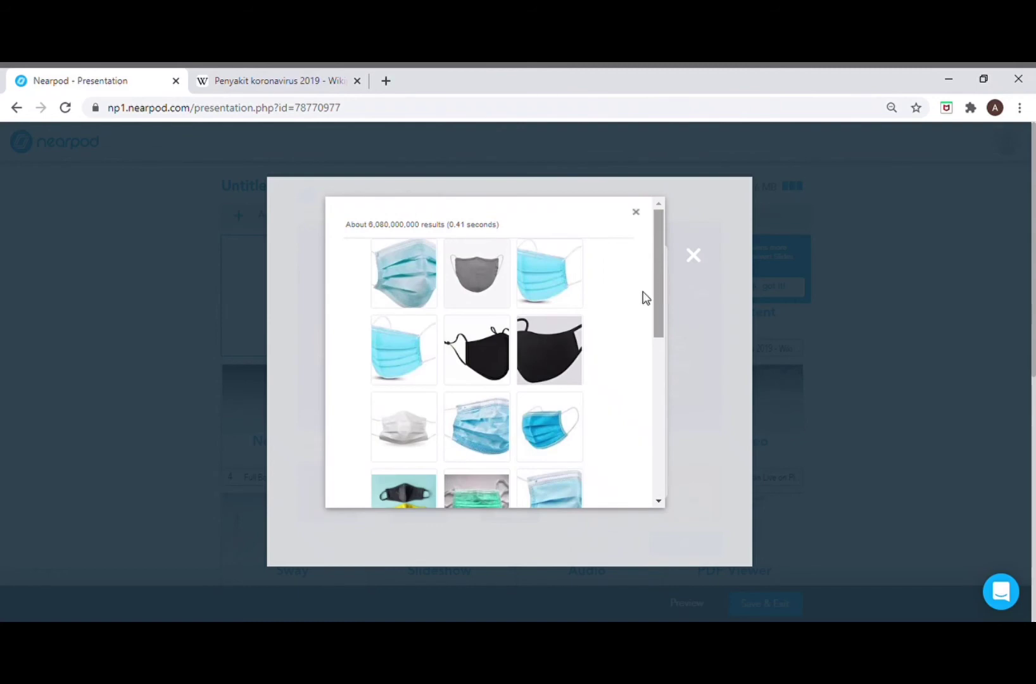
click(406, 433)
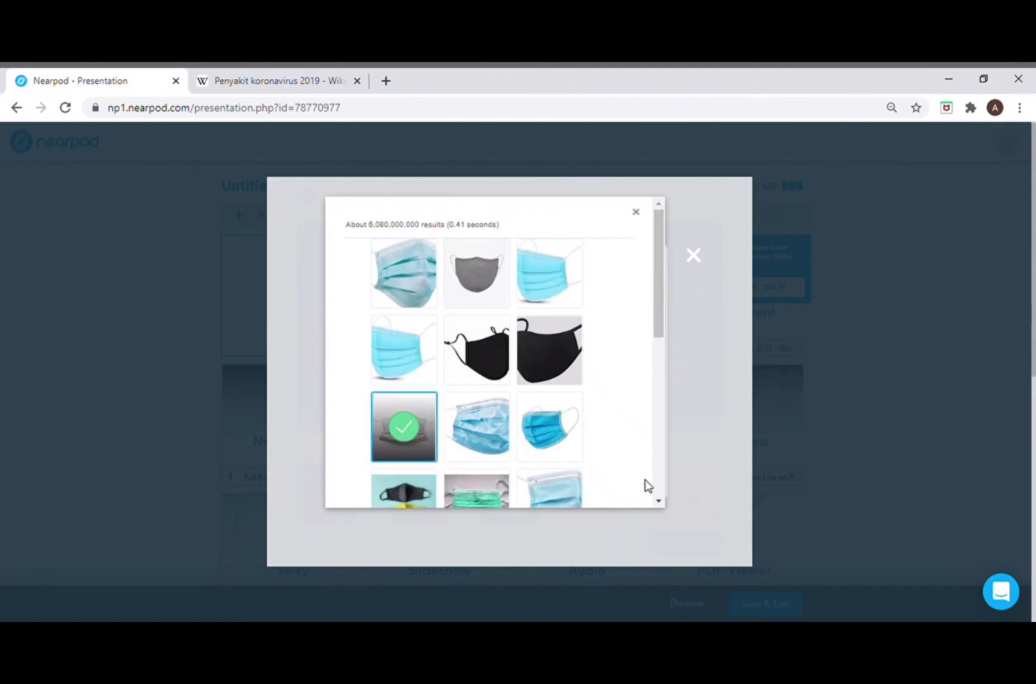
drag(661, 324, 663, 510)
click(539, 423)
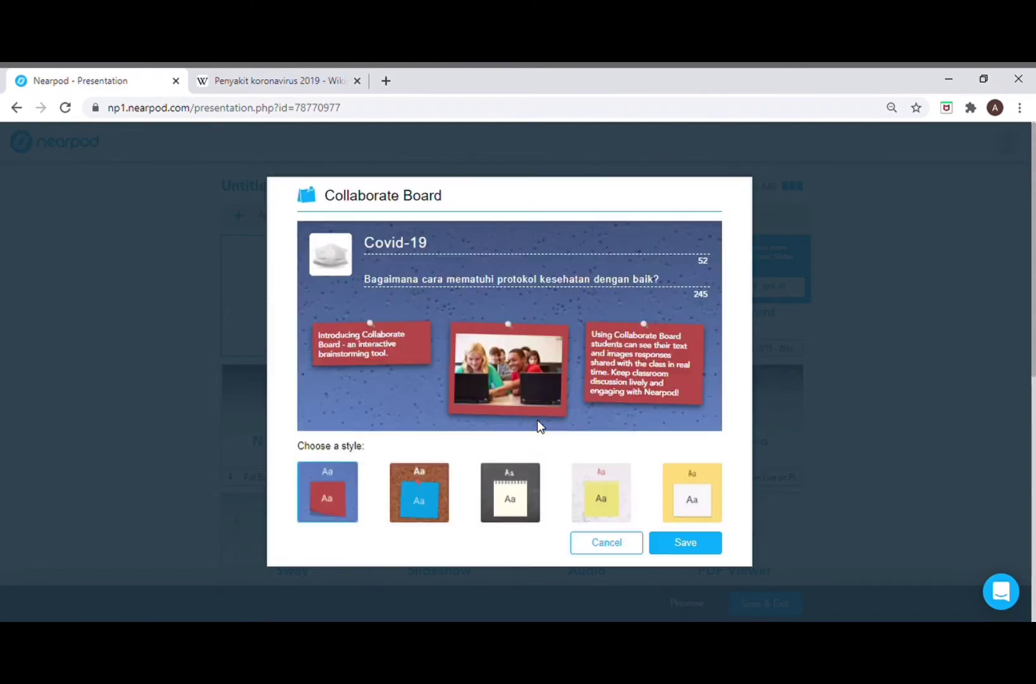
click(710, 544)
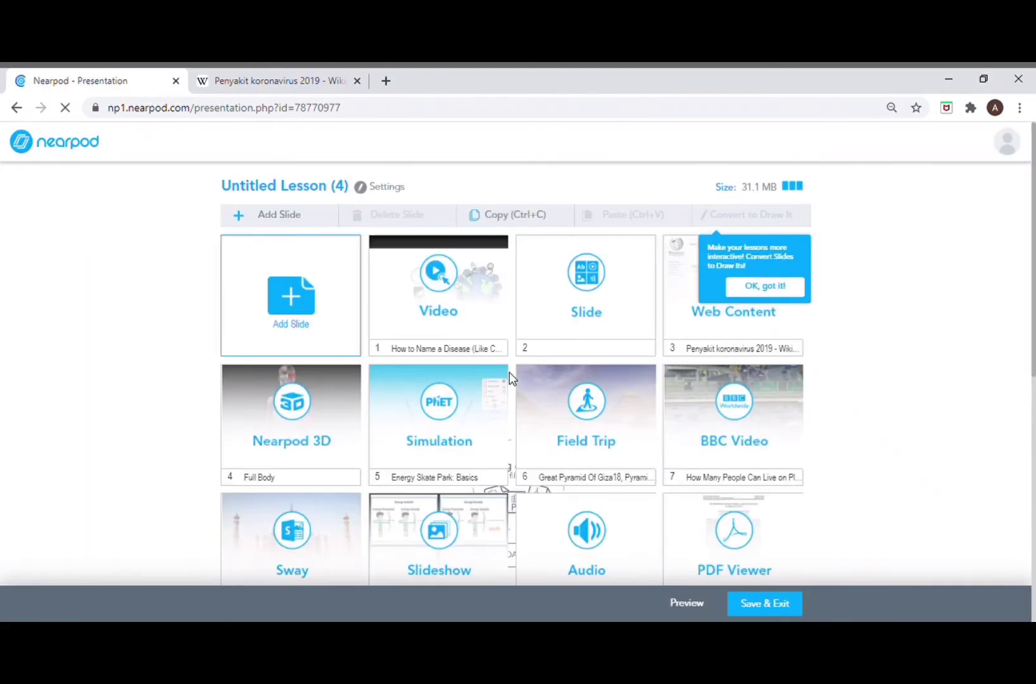
- Start a Poll asking "Setuju atau tidak, jika seseorang yang melanggar protokol kesehatan dengan tidak memakai masker akan dikenakan denda?"
click(320, 337)
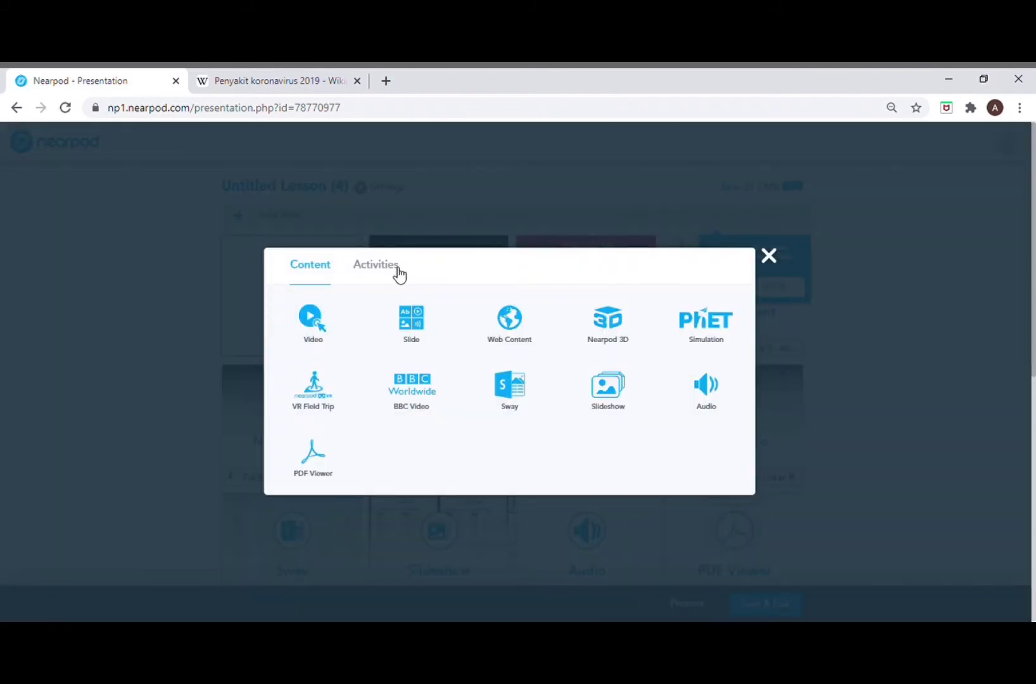
click(399, 274)
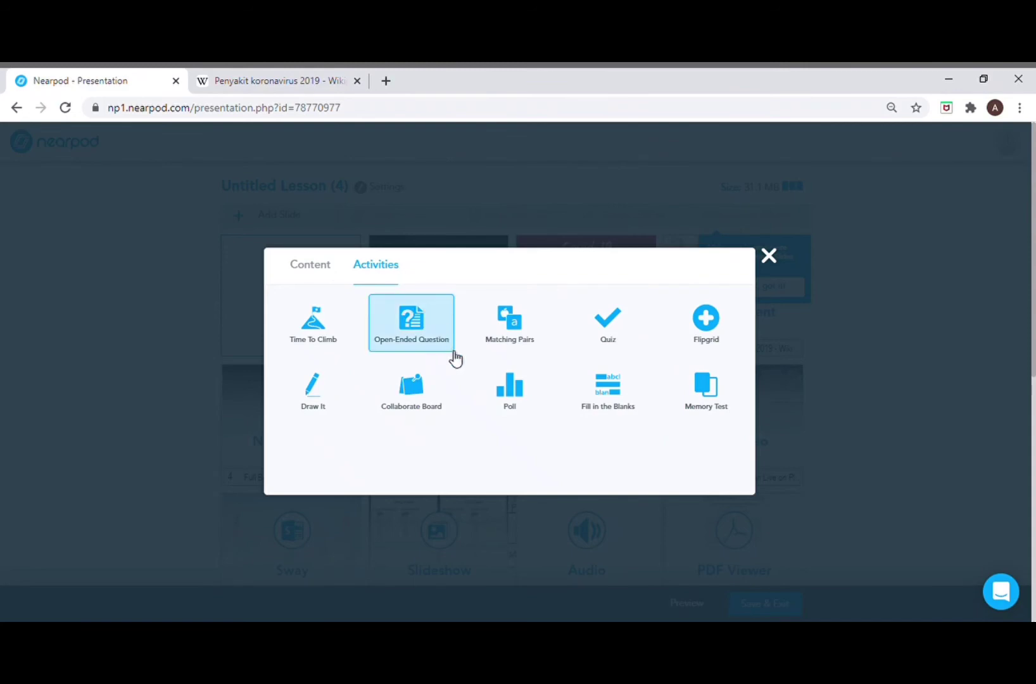
click(509, 389)
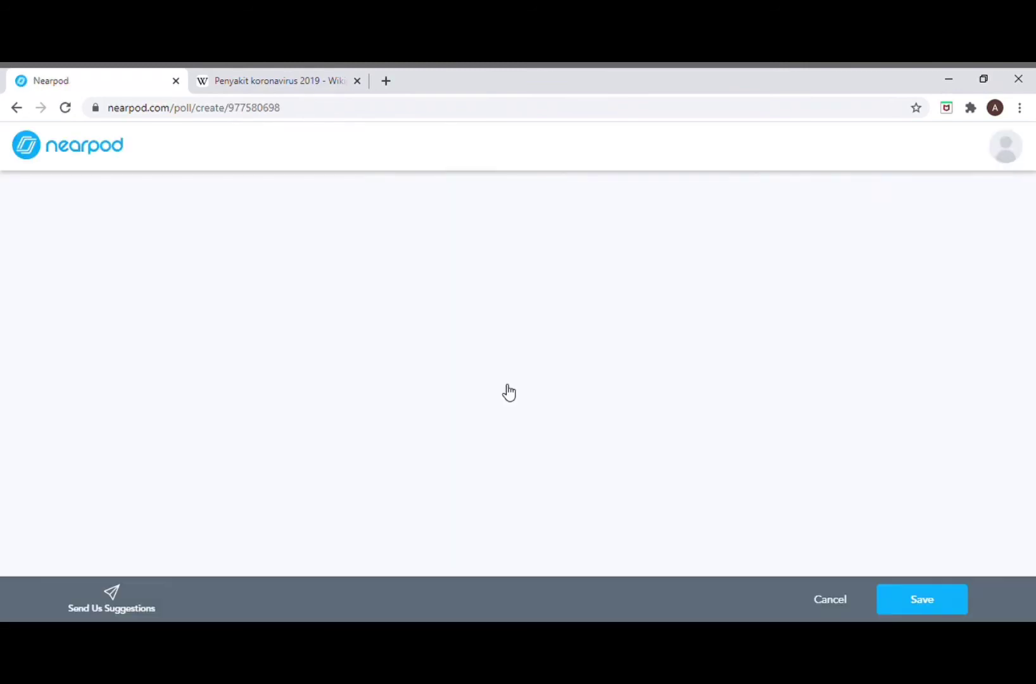
click(234, 277)
text(Setuju atau )
text(tidak, jika seseorang yan)
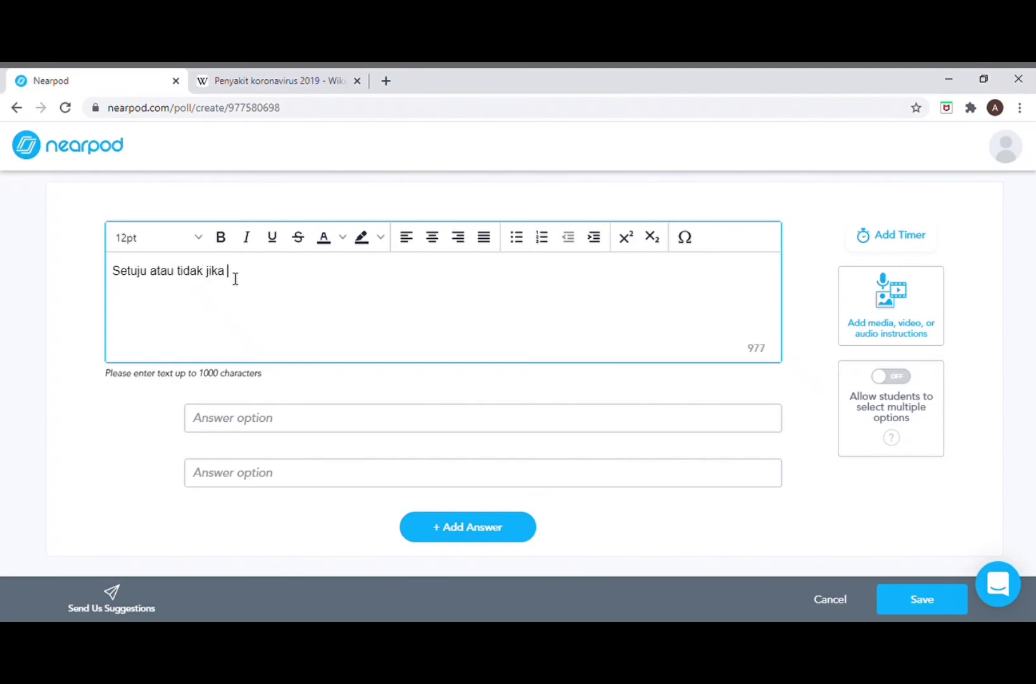
text(g melanggar protokol kesehatan dengan tidak memakai masker akan dikena)
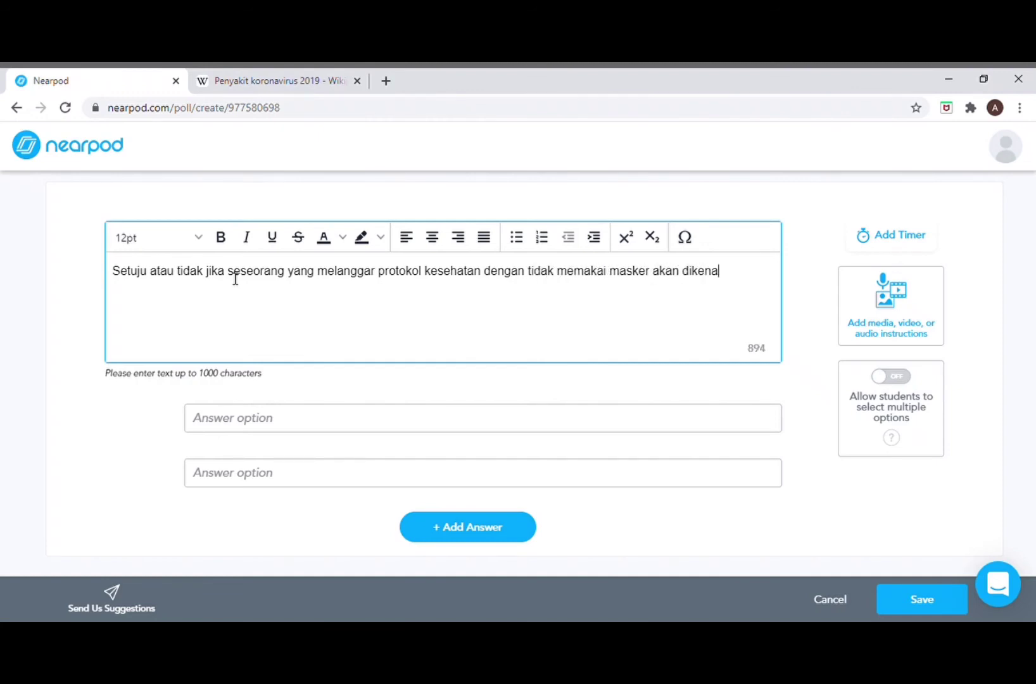
text(kan denda?)
click(205, 272)
text(,)
- Enter the poll answer options "Setuju" and "Tidak Setuju" and save the poll to the lesson
click(246, 423)
text(Setuju)
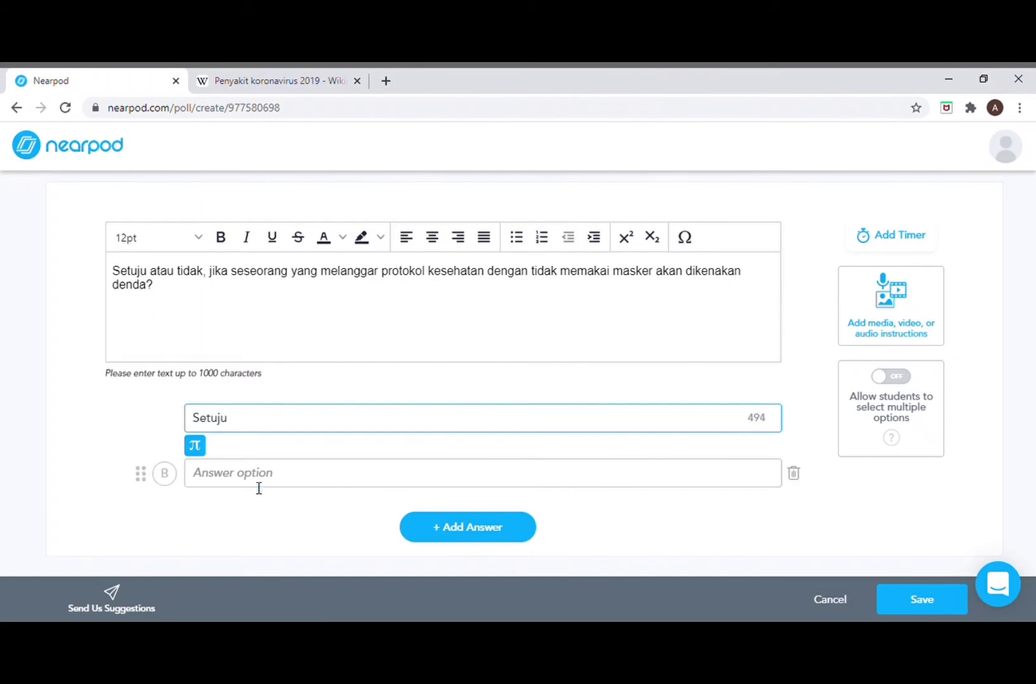
click(259, 476)
text(Tidak Setuju)
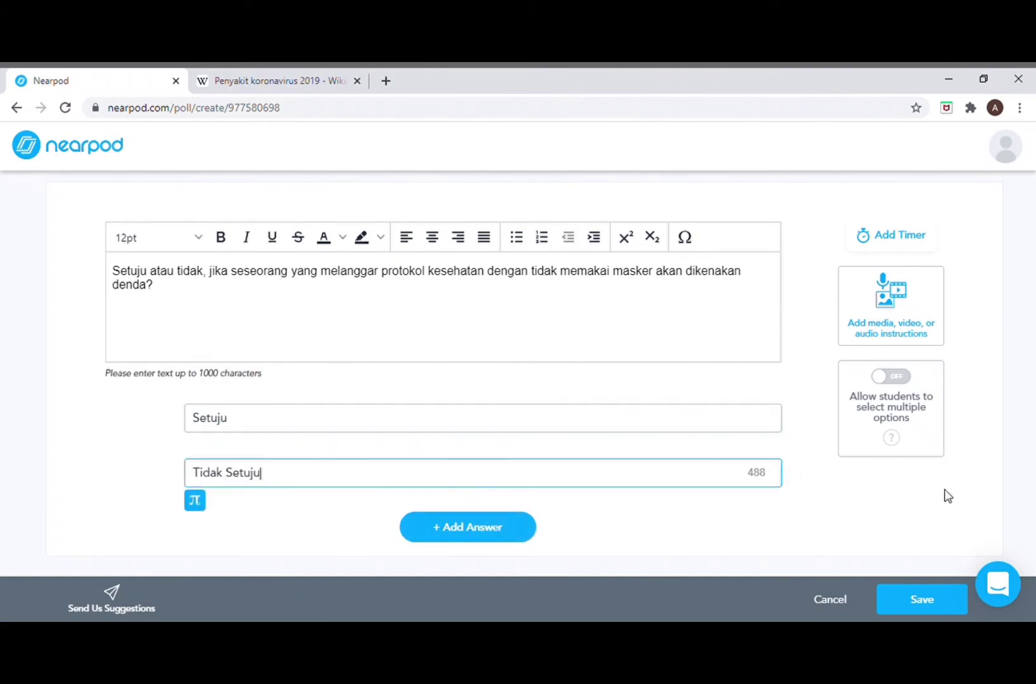
click(927, 592)
click(927, 595)
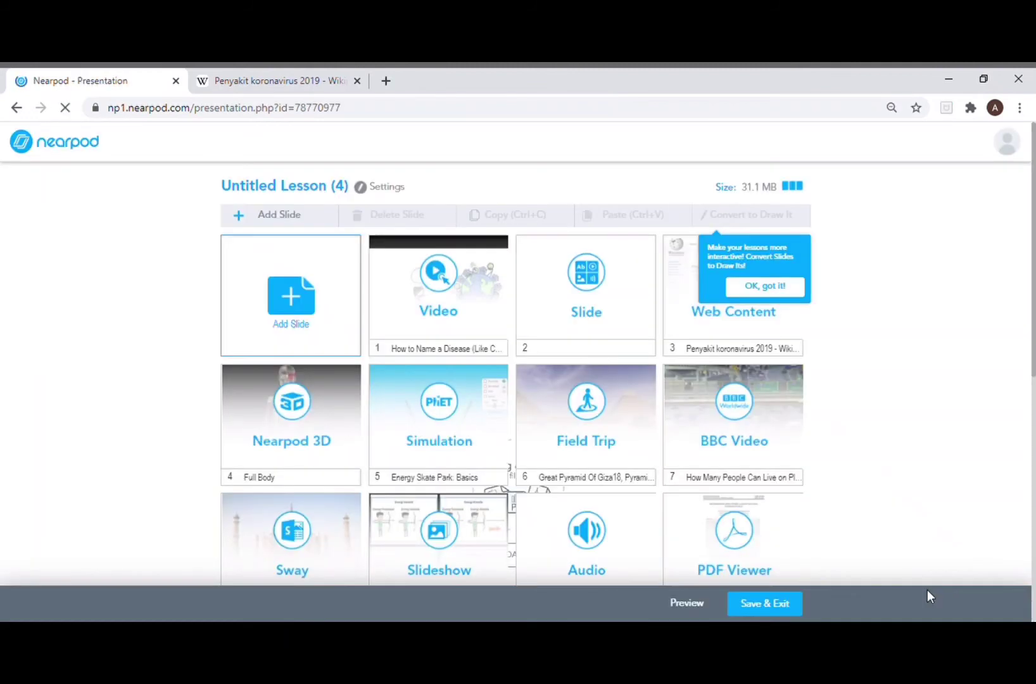
- Start a Fill in the Blanks activity with the instruction "Isilah pertanyaan di bawah ini dengan melengkapi kata-kata yang hilang"
click(347, 314)
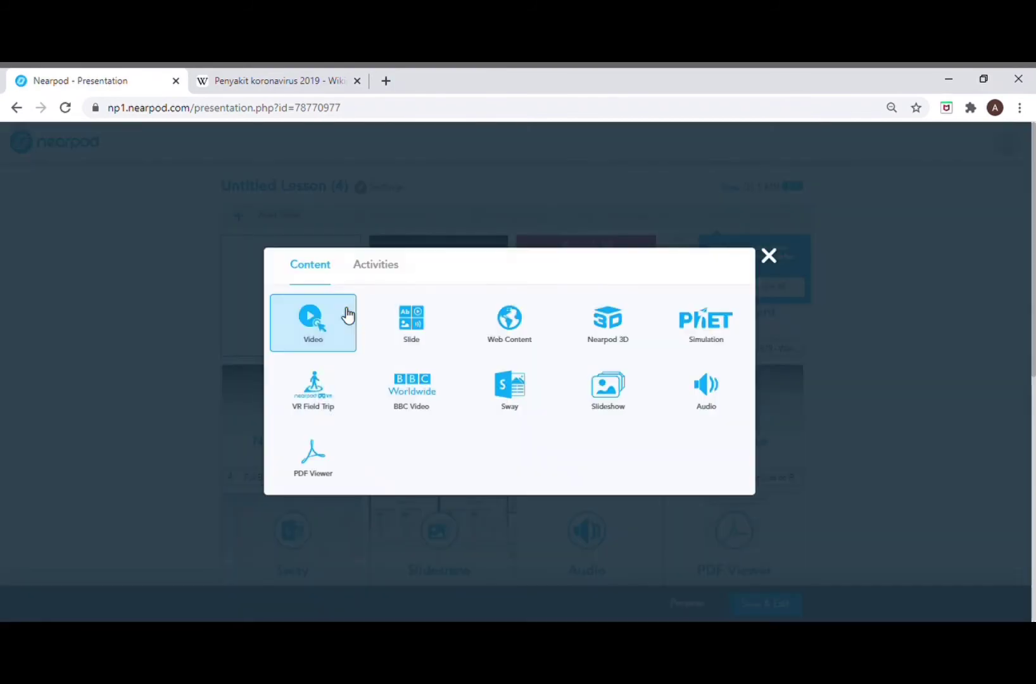
click(391, 271)
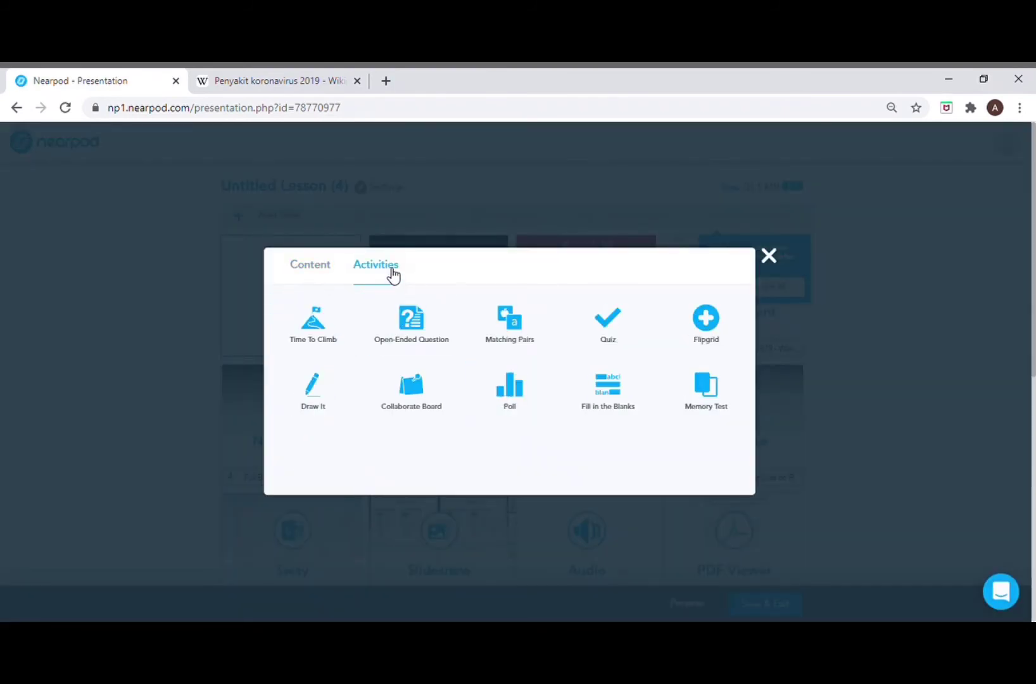
click(631, 408)
click(578, 362)
text(Isilah pertanyaan yang)
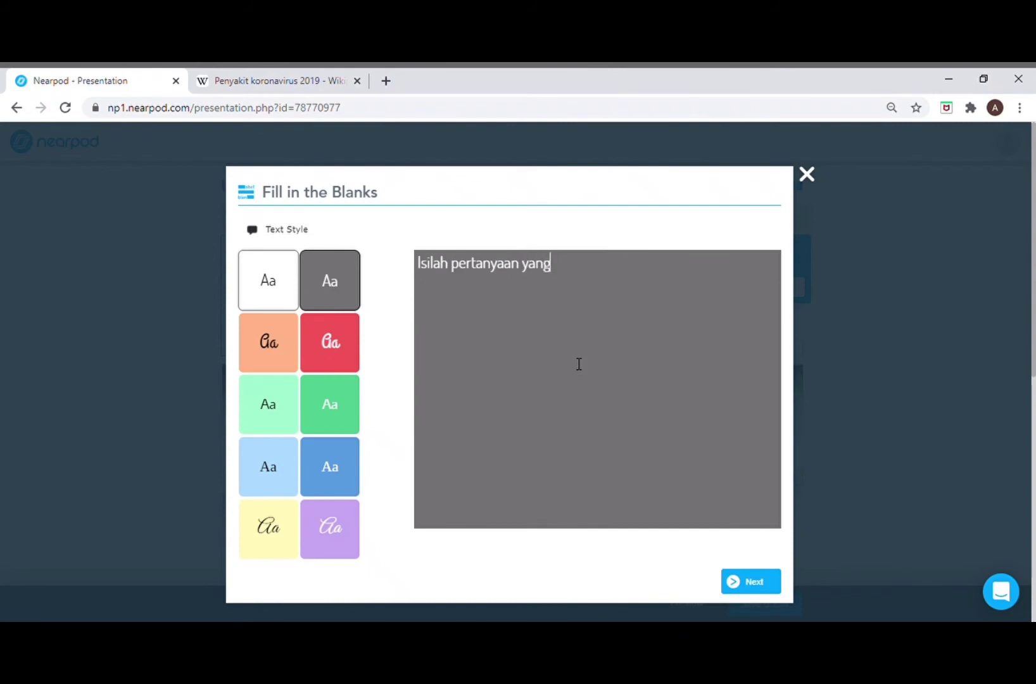
key(BackSpace)
key(BackSpace)
text(di bawah ini)
click(452, 270)
key(BackSpace)
key(BackSpace)
key(BackSpace)
key(BackSpace)
key(BackSpace)
key(BackSpace)
text(Isilah pertanyaan di bawah ini den)
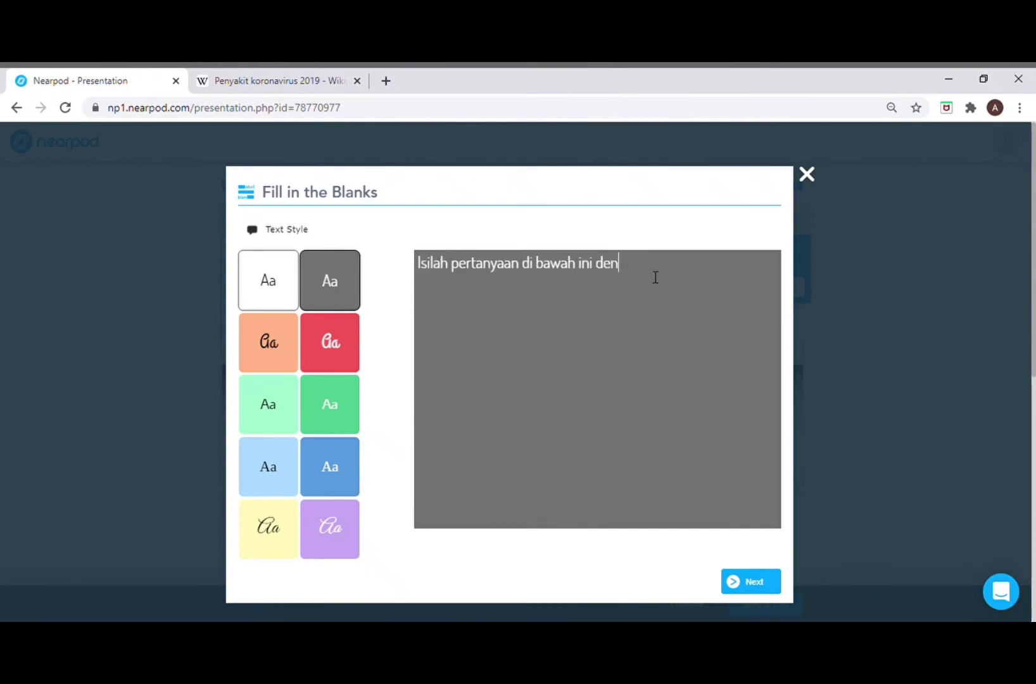
text(gan melengkapi kata-kata yang hilang)
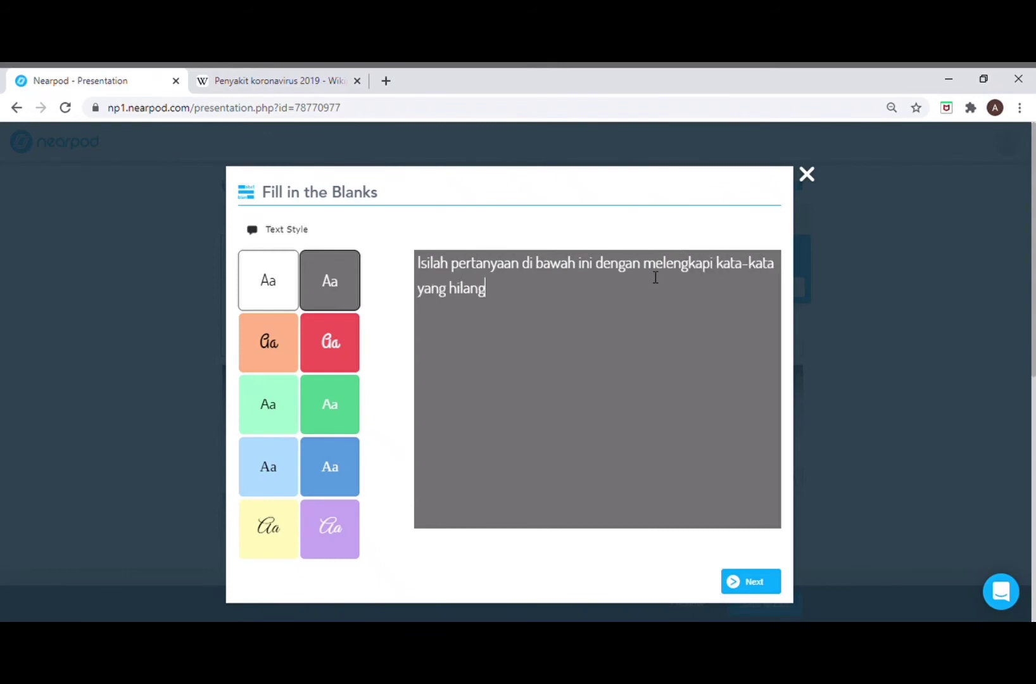
- Add the sentence "1. Gagasan pokok adalah ide utama yang dibahas dalam suatu bacaan." below the instruction, ending the instruction with an exclamation mark
text(!  1. Gagasan pok)
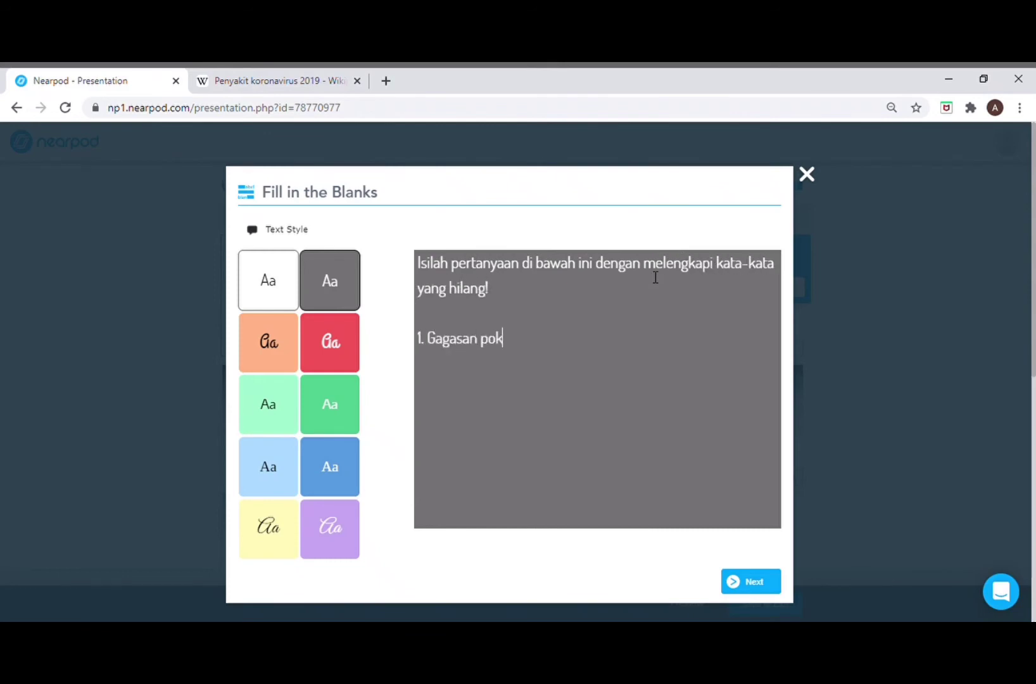
text(ok adalah ide utama yang dibahas dalam suatu b)
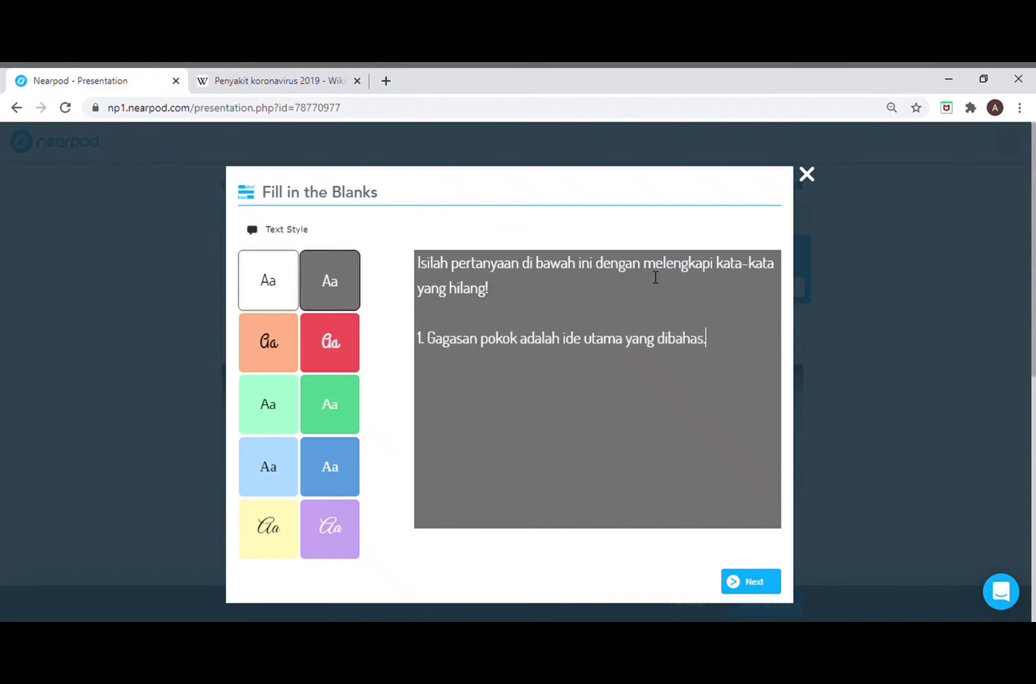
text(acaan.)
key(Return)
- Add the sentences "2. Kutu buku adalah julukan orang yang gemar membaca." and "3. Ibukota Indonesia adalah DKI Jakarta." to the activity text
text(2. Ku)
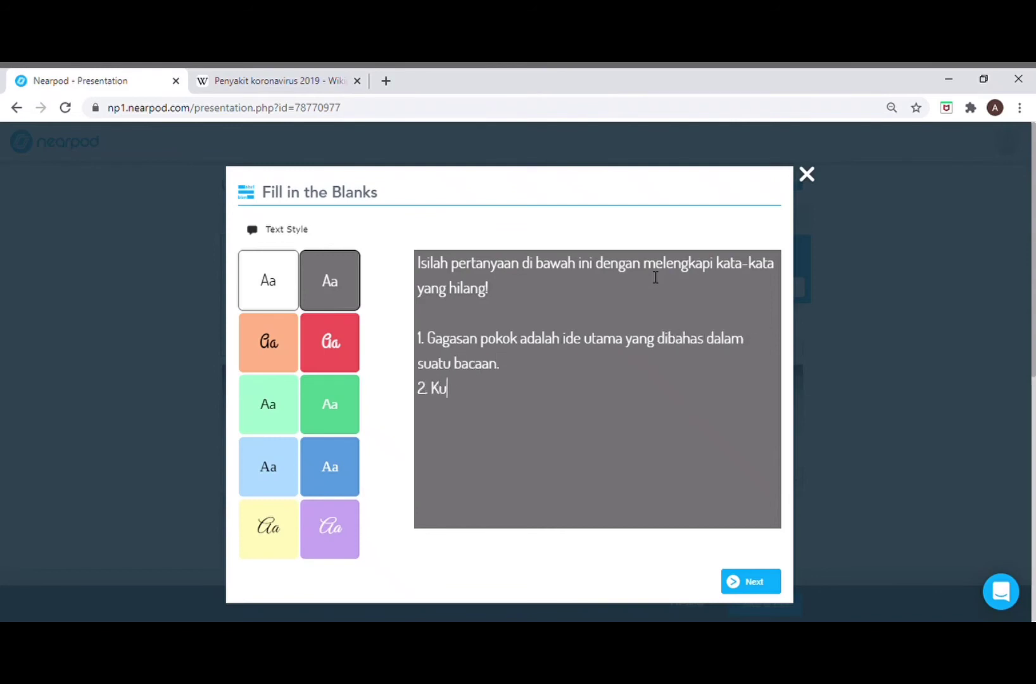
text(tu buku adalah julukan orang yang gemar)
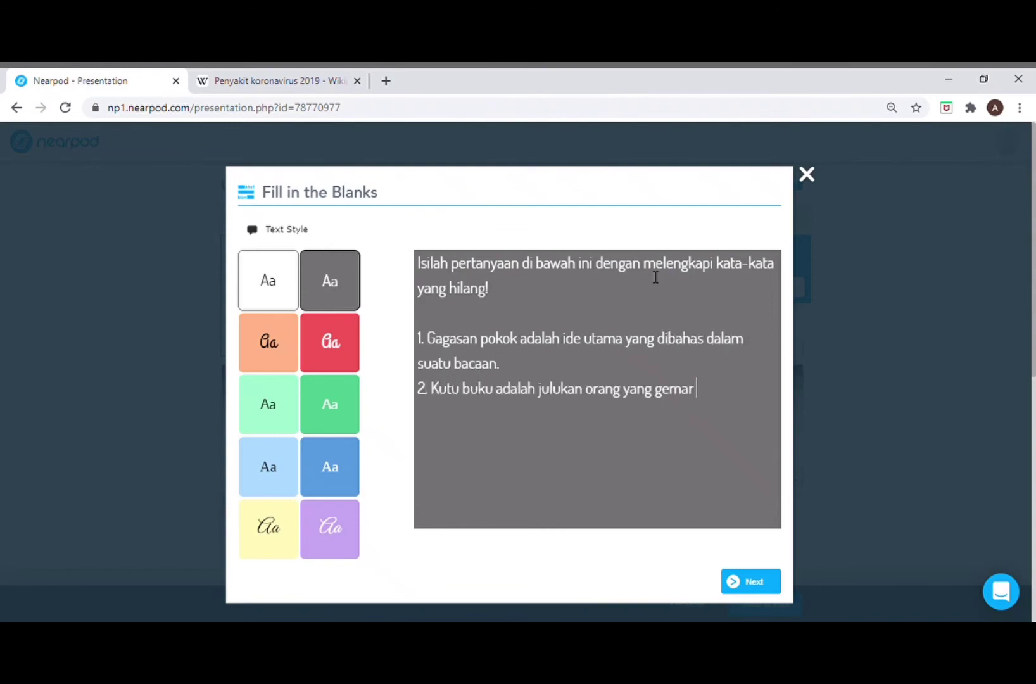
text( membaca.)
key(Return)
text(3. Ibukota Indonesia adalah DKI)
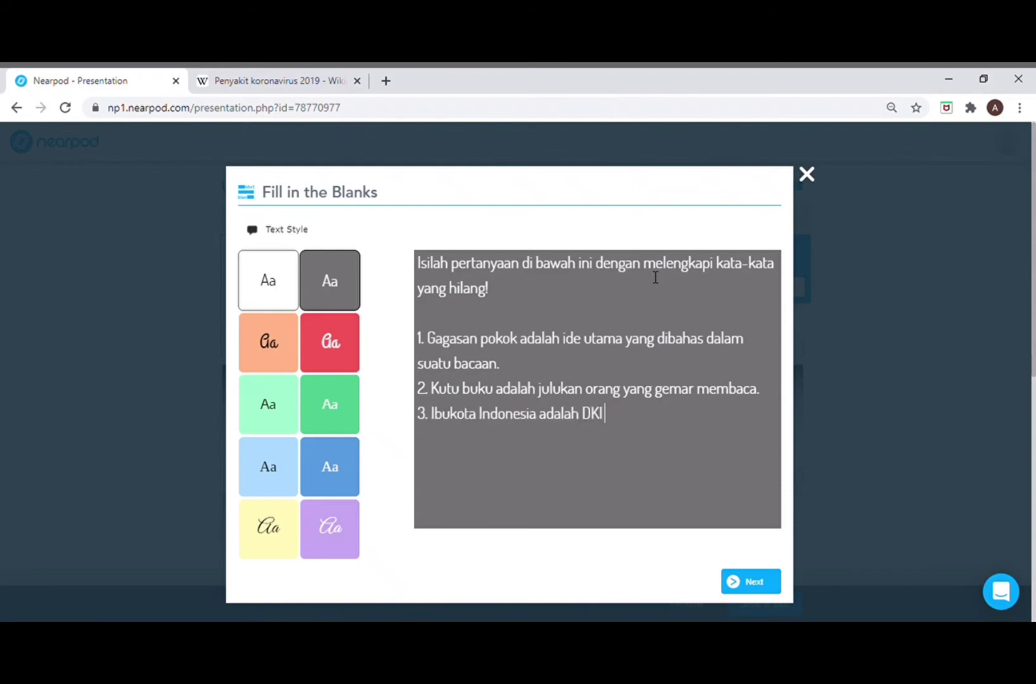
text( Jakarta.)
- Turn "ide", "Kutu", "buku" and "Indonesia" into blanks, then save and preview the Fill in the Blanks activity
click(752, 584)
click(571, 339)
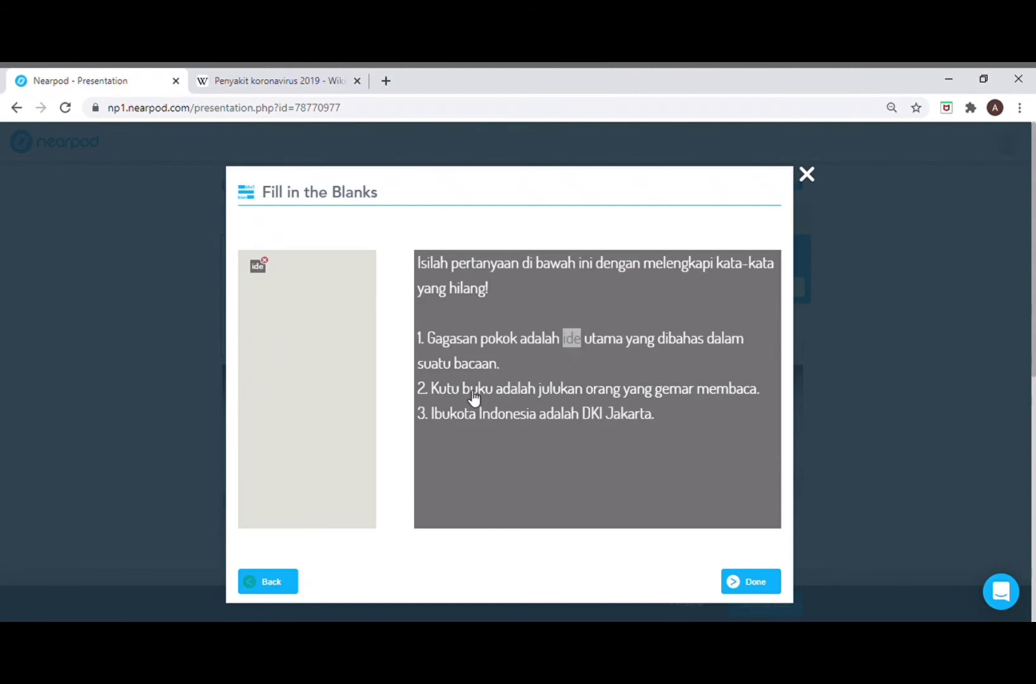
click(447, 393)
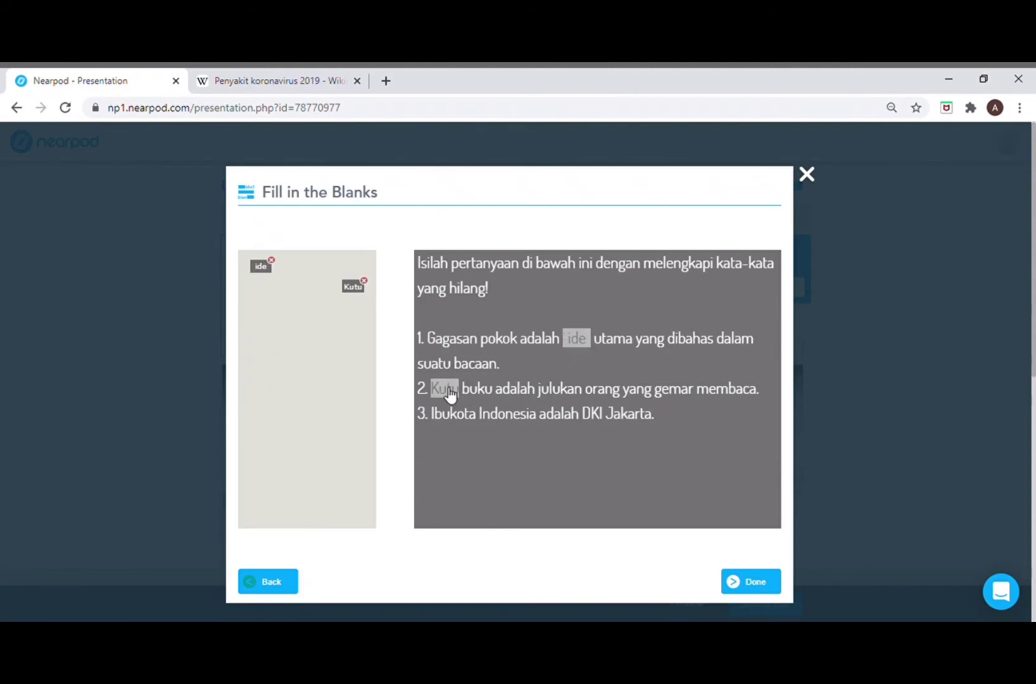
click(480, 390)
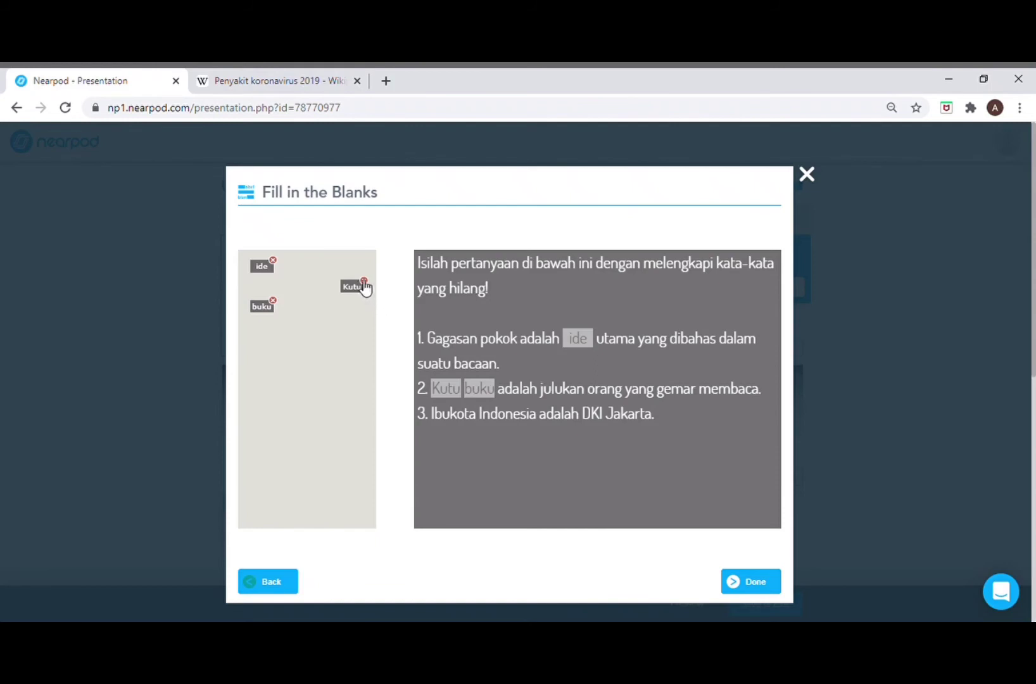
double_click(503, 420)
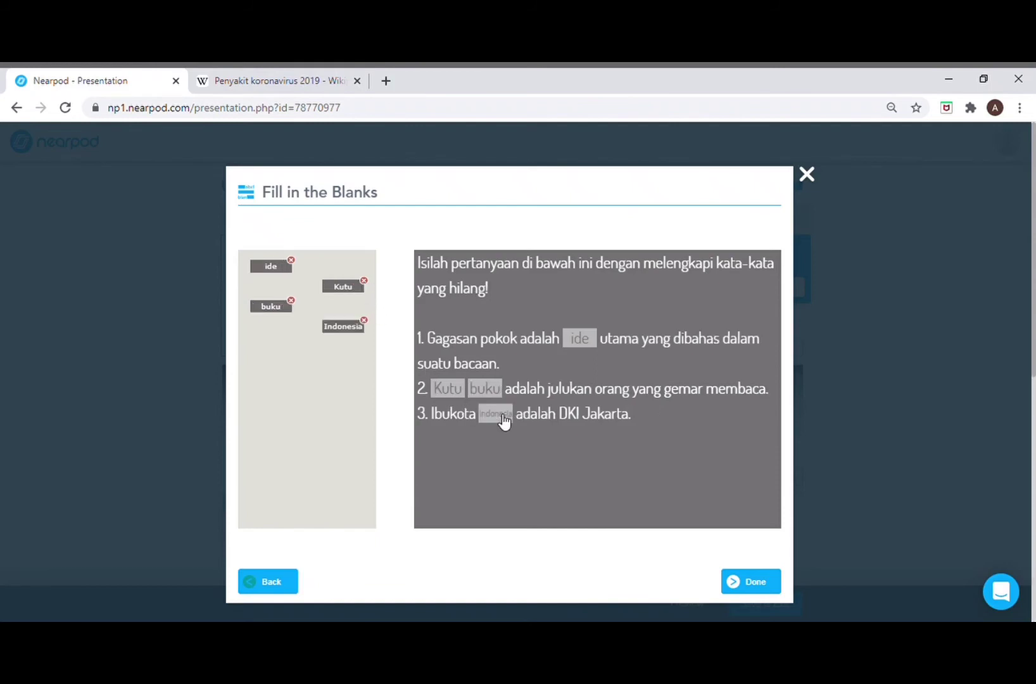
click(753, 587)
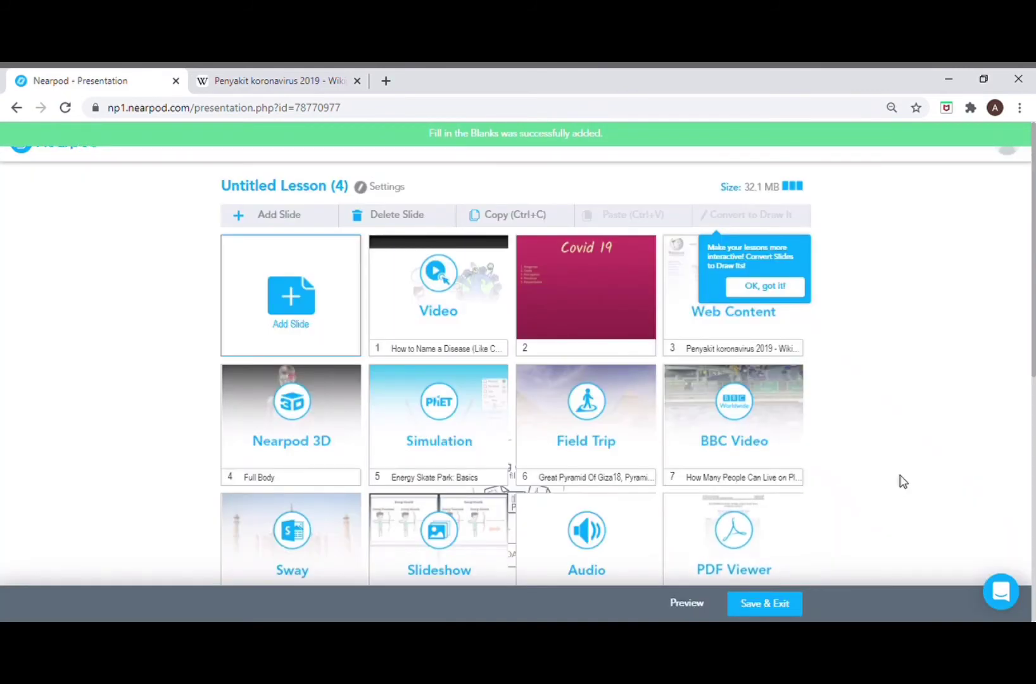
drag(1033, 294, 1030, 478)
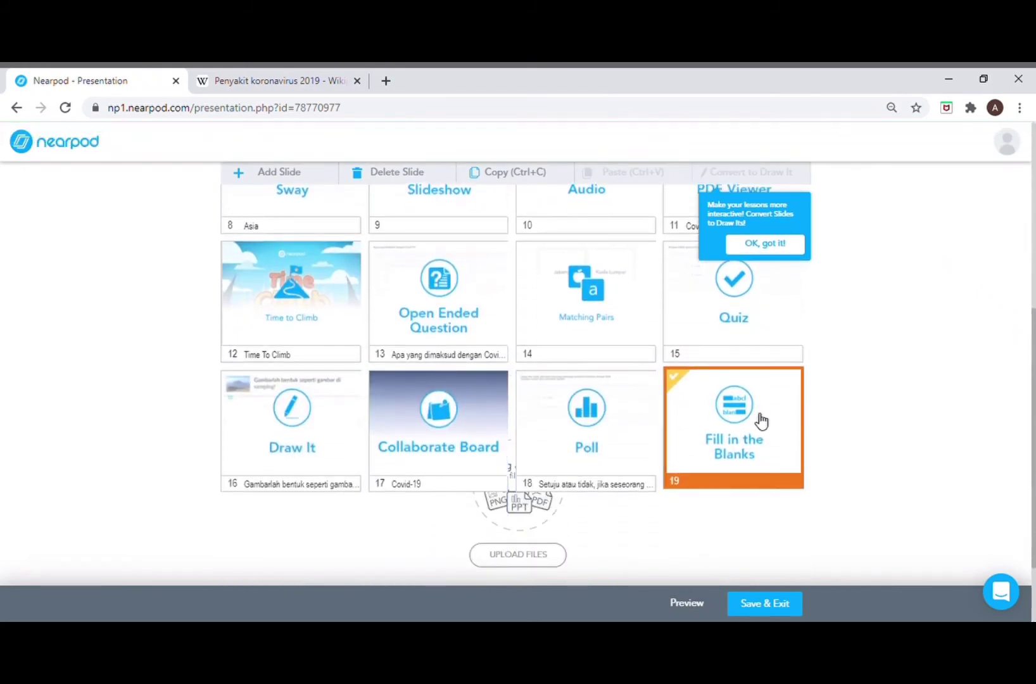
click(686, 604)
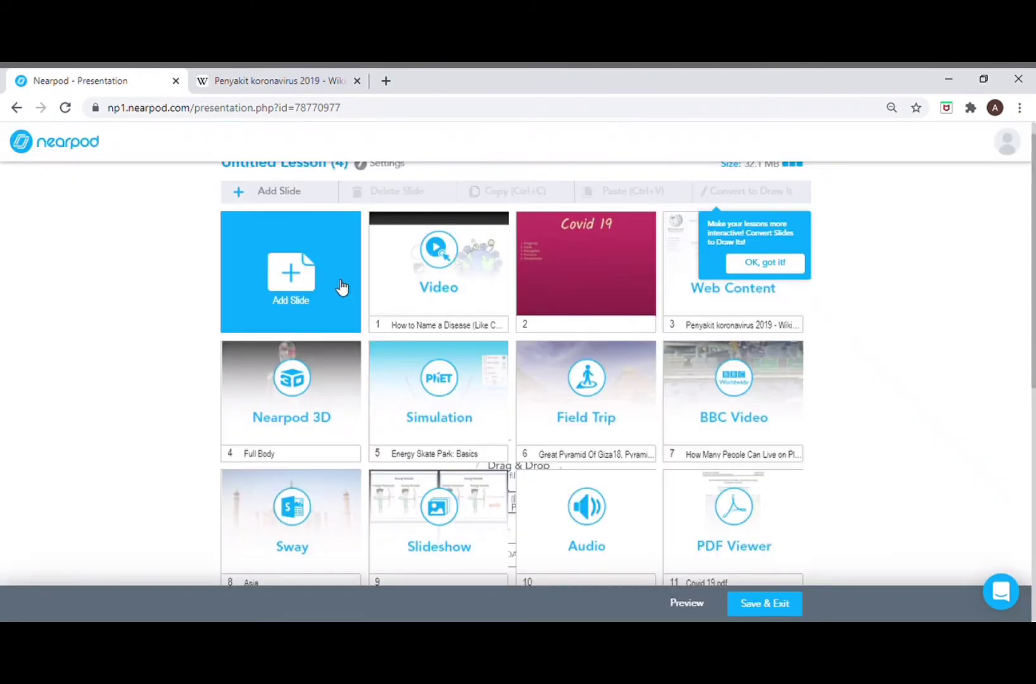
- Start a Memory Test activity, search images for "kucing" and place the grey striped kitten picture as the first pair
click(340, 289)
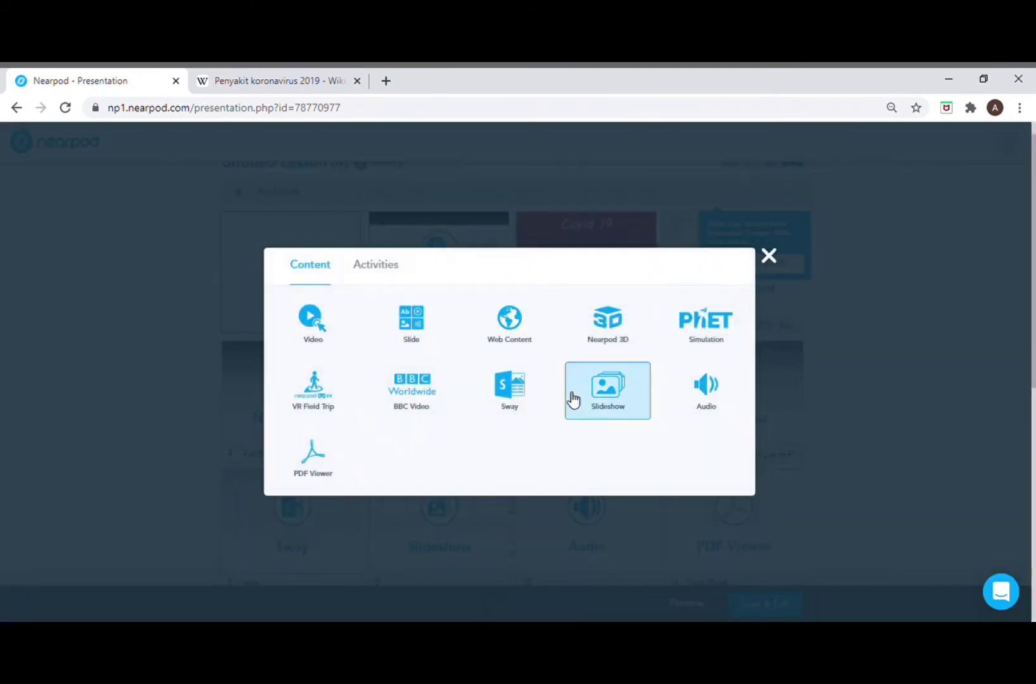
click(371, 269)
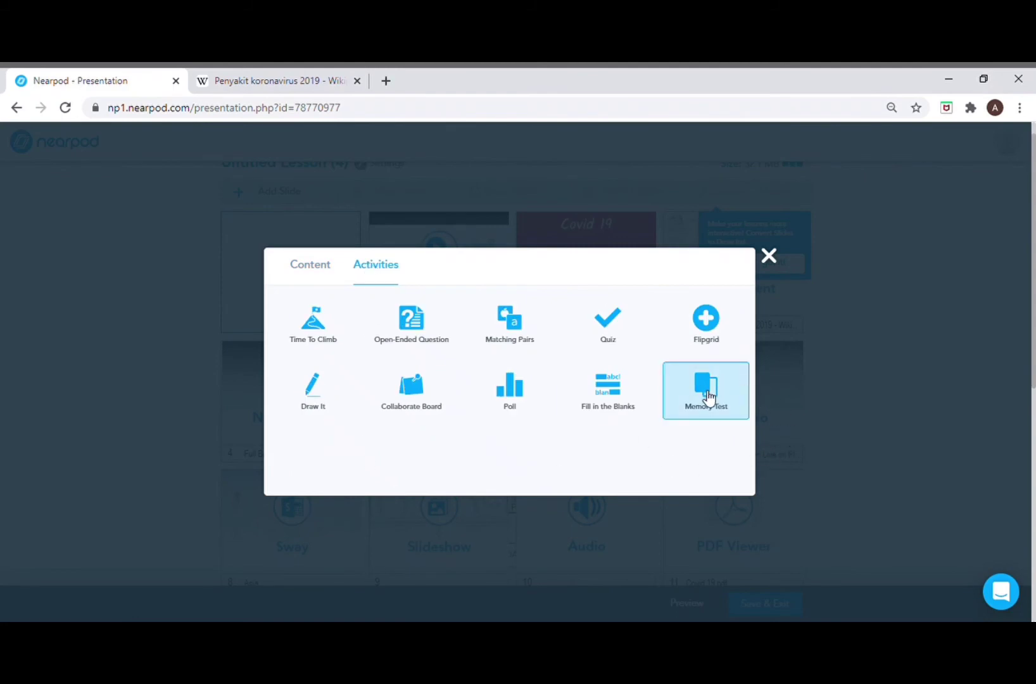
click(707, 397)
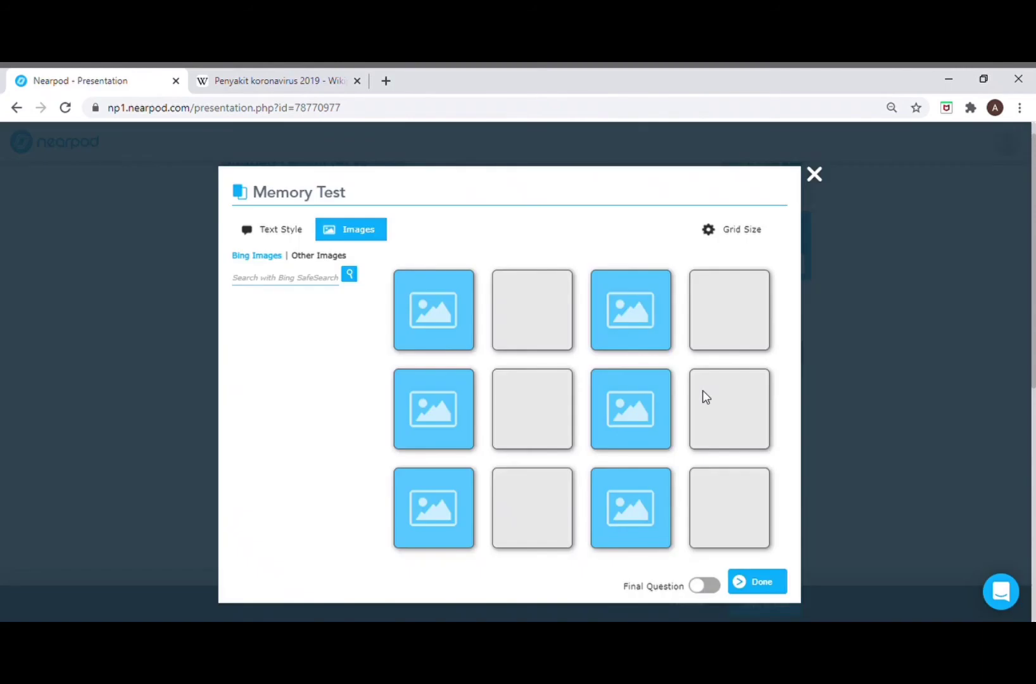
click(282, 284)
text(kucing)
key(Return)
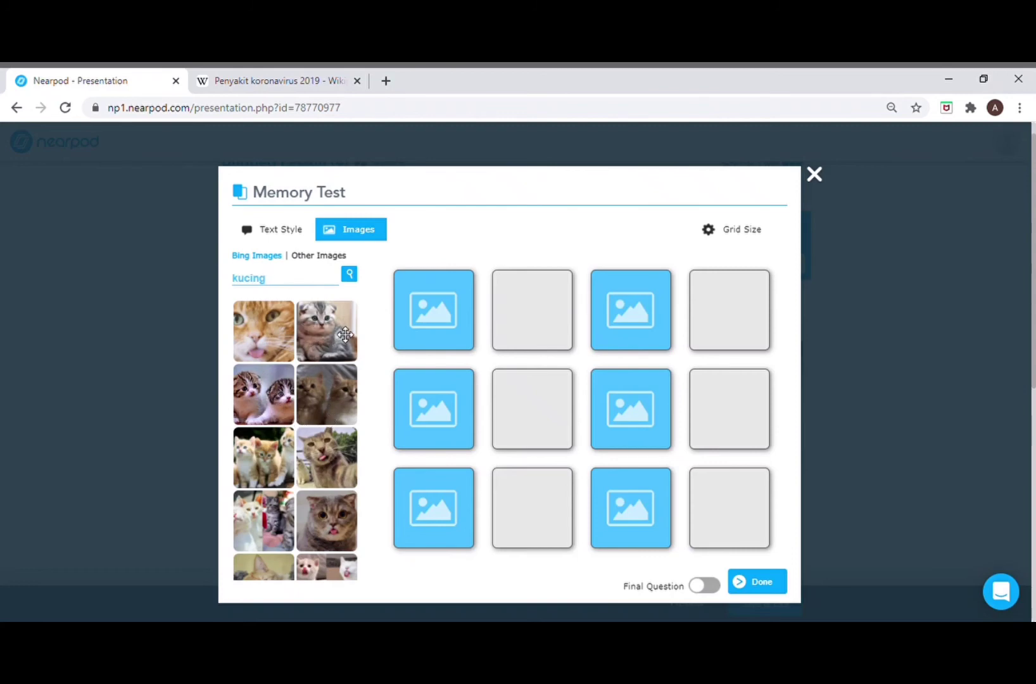
drag(345, 335, 443, 315)
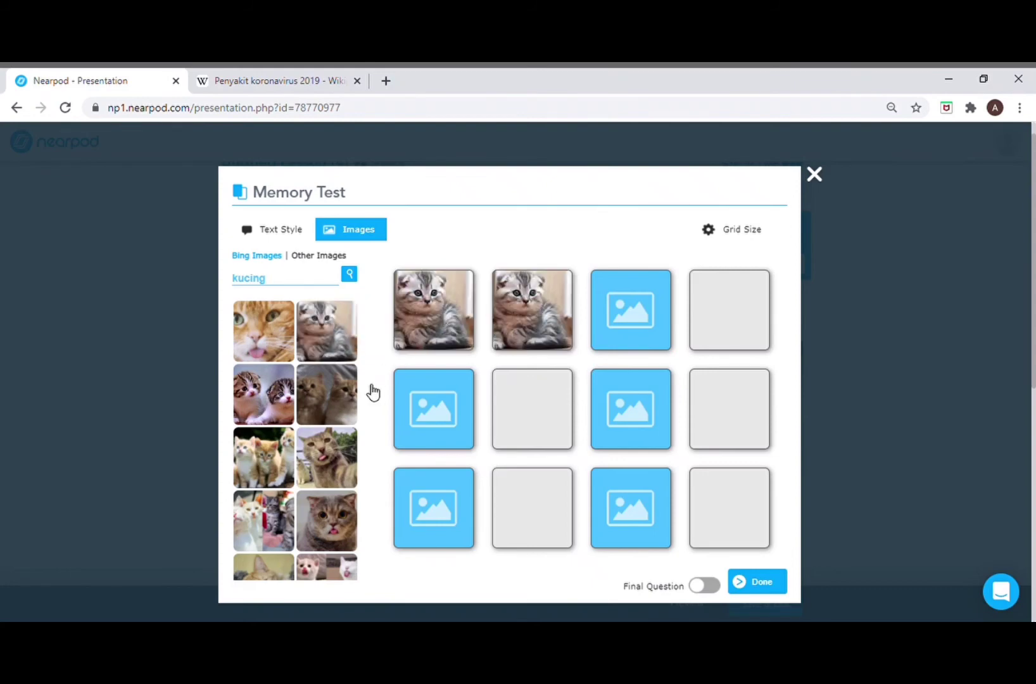
- Search images for "anjing" and "gajah", placing a puppy as the second-row pair and an elephant as the third-row pair in the first columns
double_click(284, 279)
text(anjing)
key(Return)
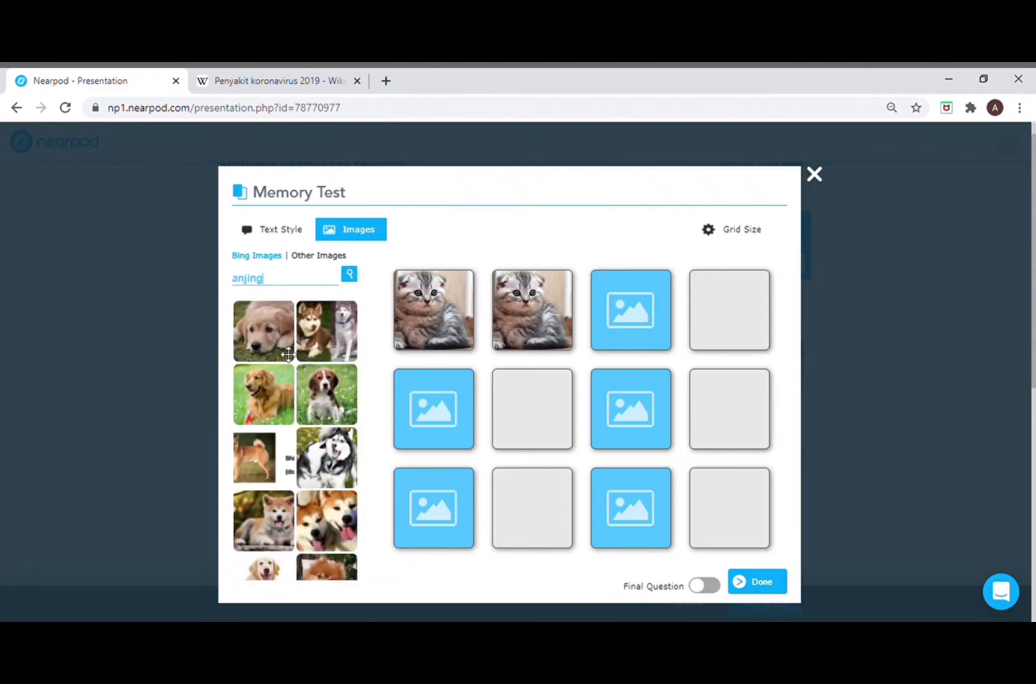
drag(263, 331, 434, 409)
double_click(302, 281)
text(gajah)
key(Return)
drag(263, 457, 434, 507)
- Search images for "jerapah" and "zebra", placing a giraffe as the second pair in row one and a zebra as the second pair in row two
double_click(301, 281)
text(jerapah)
key(Return)
drag(264, 520, 631, 310)
double_click(294, 277)
key(BackSpace)
text(zebra)
key(Return)
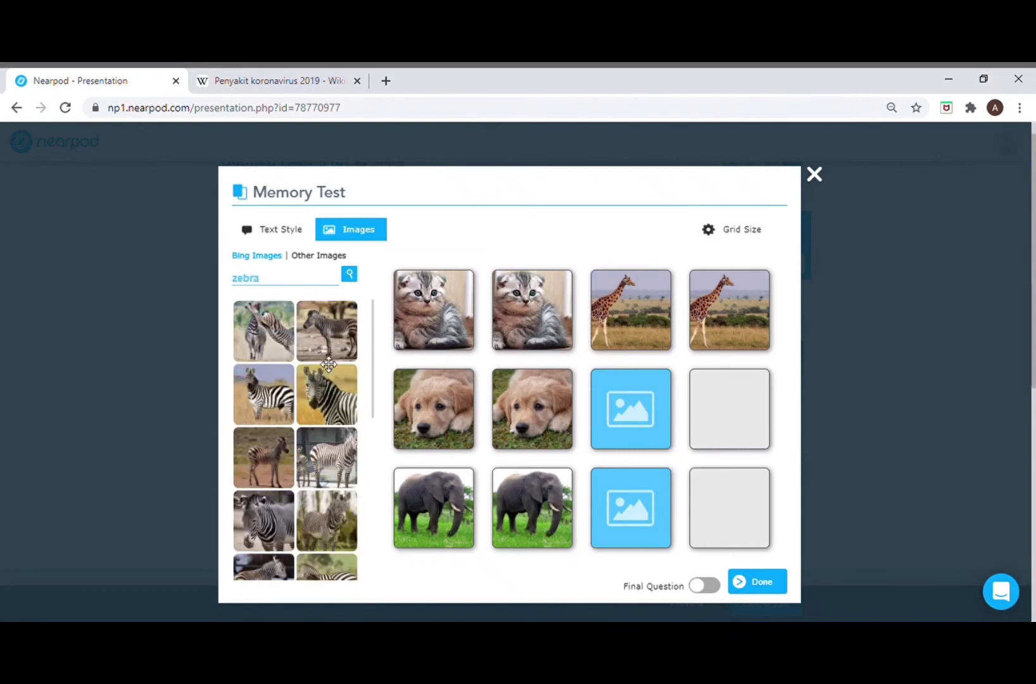
drag(264, 393, 631, 408)
- Place the red fish picture from an "ikan" image search as the last pair, enable the final question and save the Memory Test
double_click(307, 287)
key(BackSpace)
text(ikan)
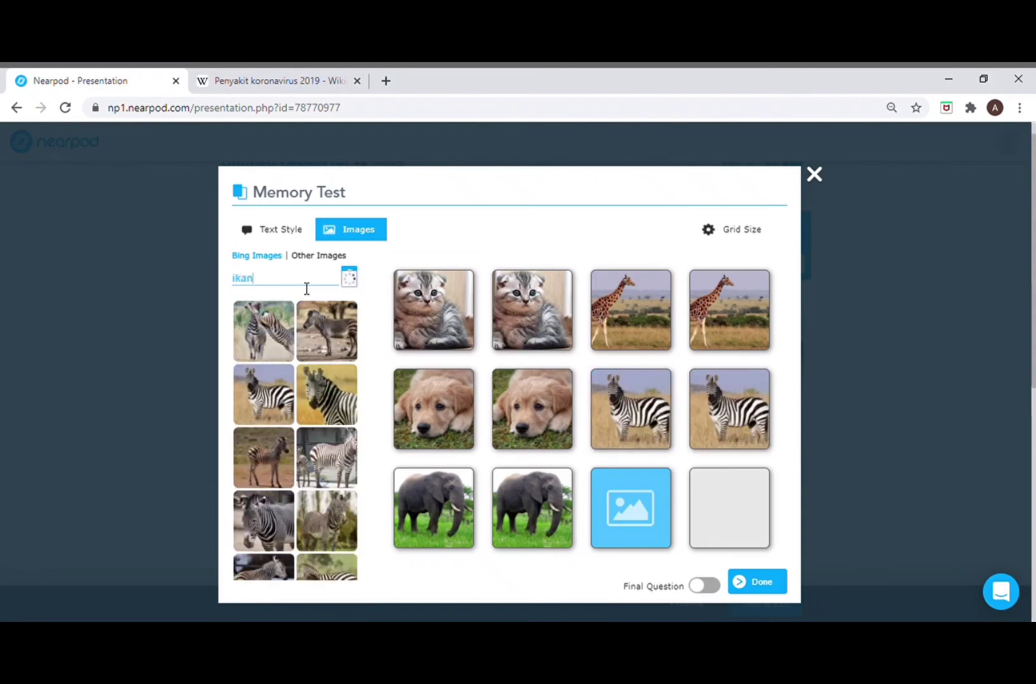
key(Return)
drag(345, 538, 631, 507)
click(704, 585)
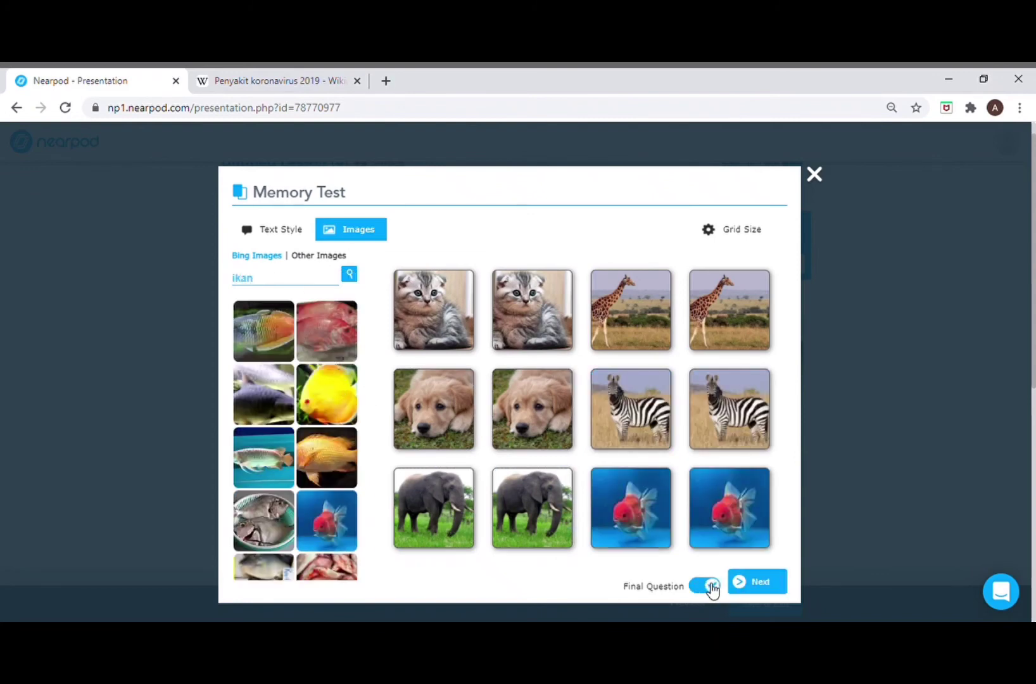
click(757, 581)
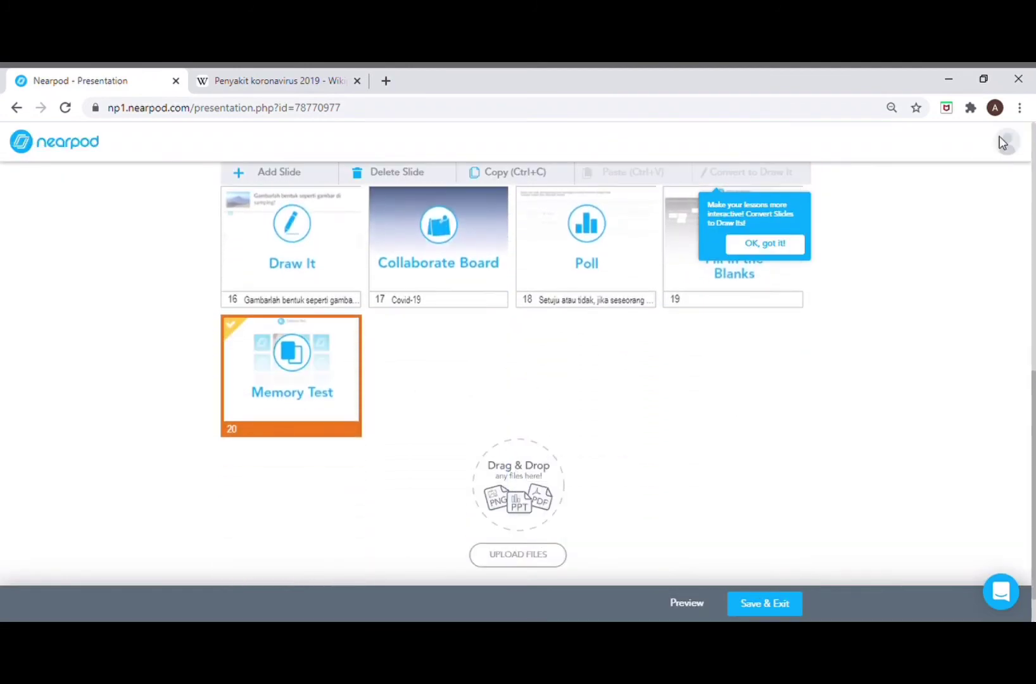
- Open the student preview of the lesson from the Video slide and play the video
drag(1035, 401, 1035, 247)
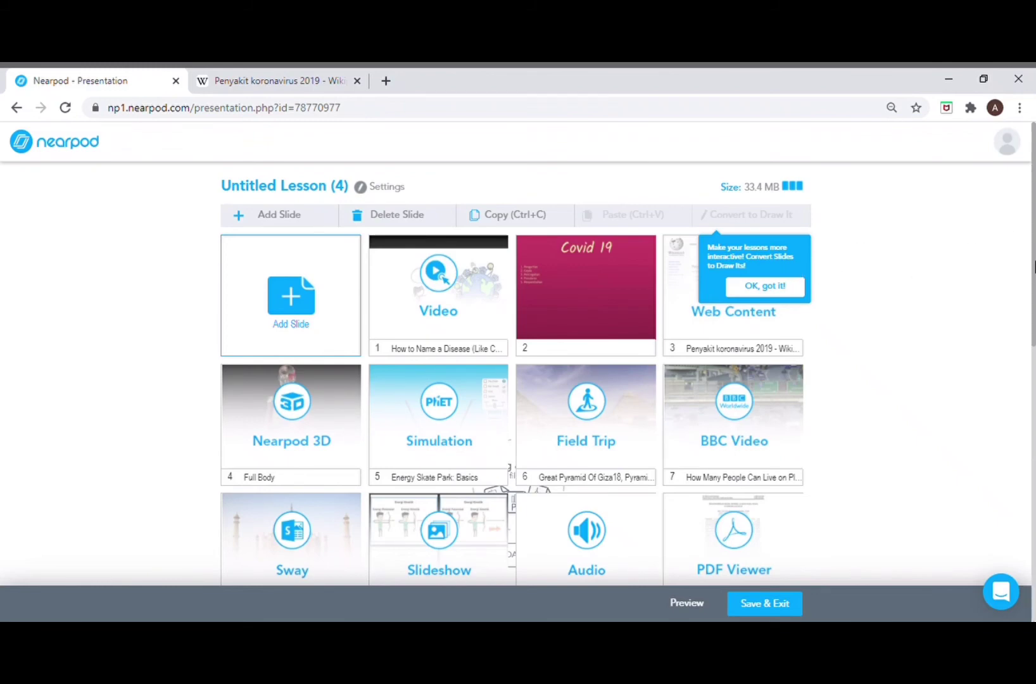
drag(1035, 266, 1005, 273)
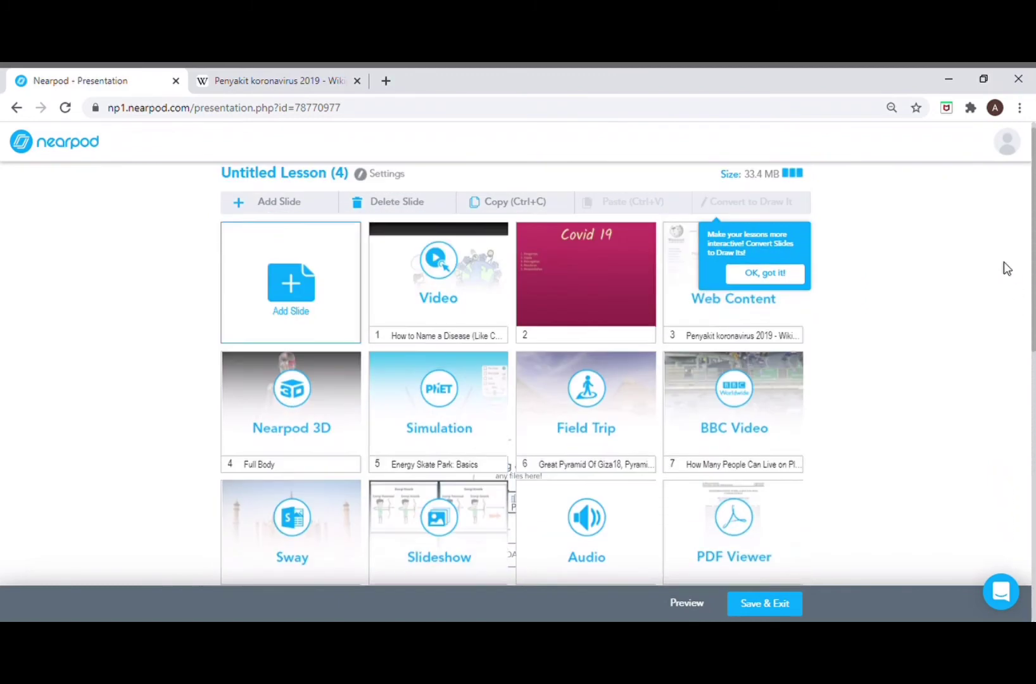
click(444, 336)
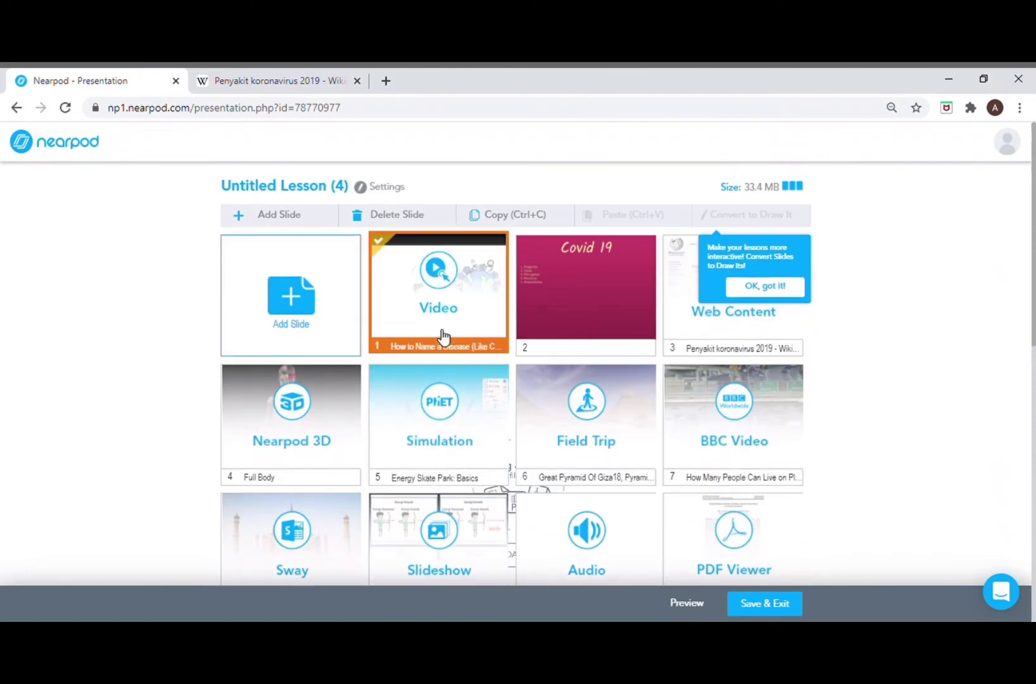
click(685, 605)
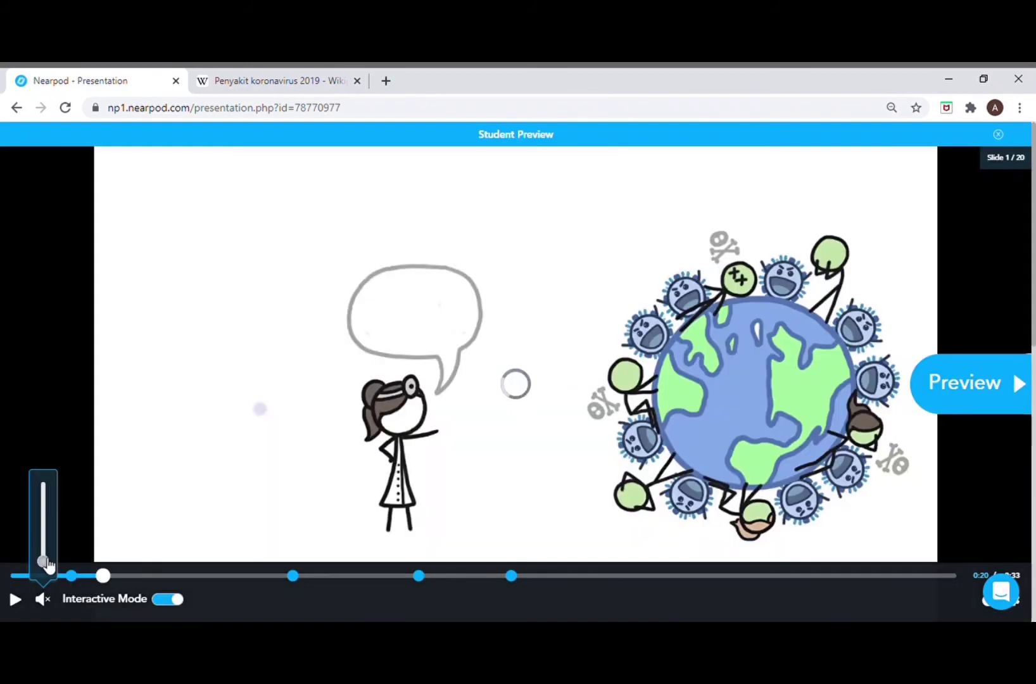
click(16, 598)
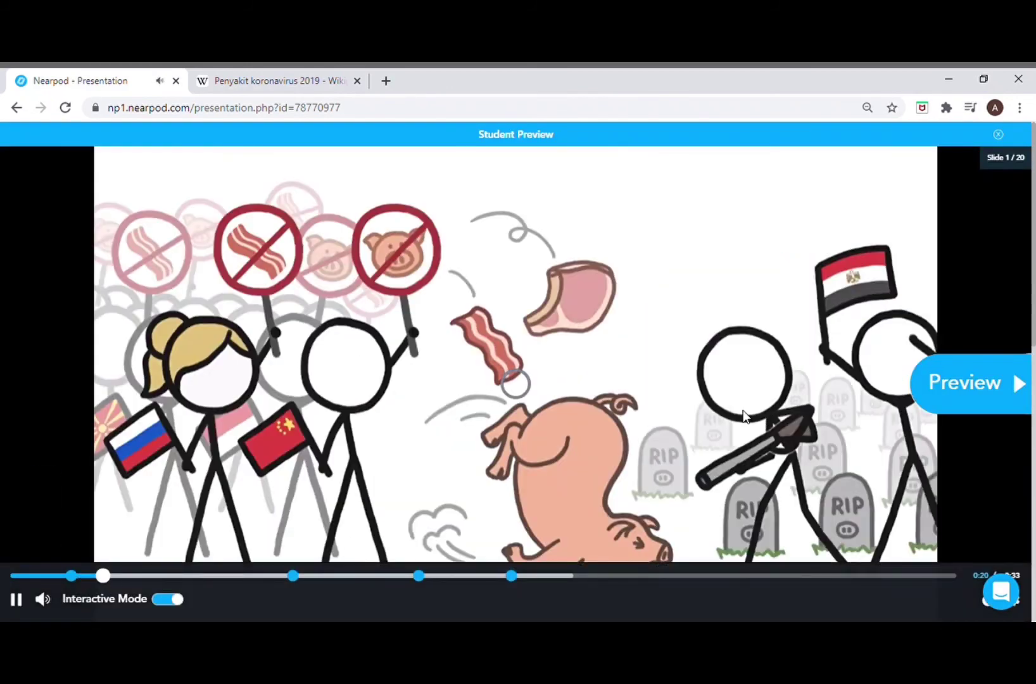
- Advance the preview through the Covid 19 slide and the Wikipedia page, and rotate the 3D body model
click(980, 384)
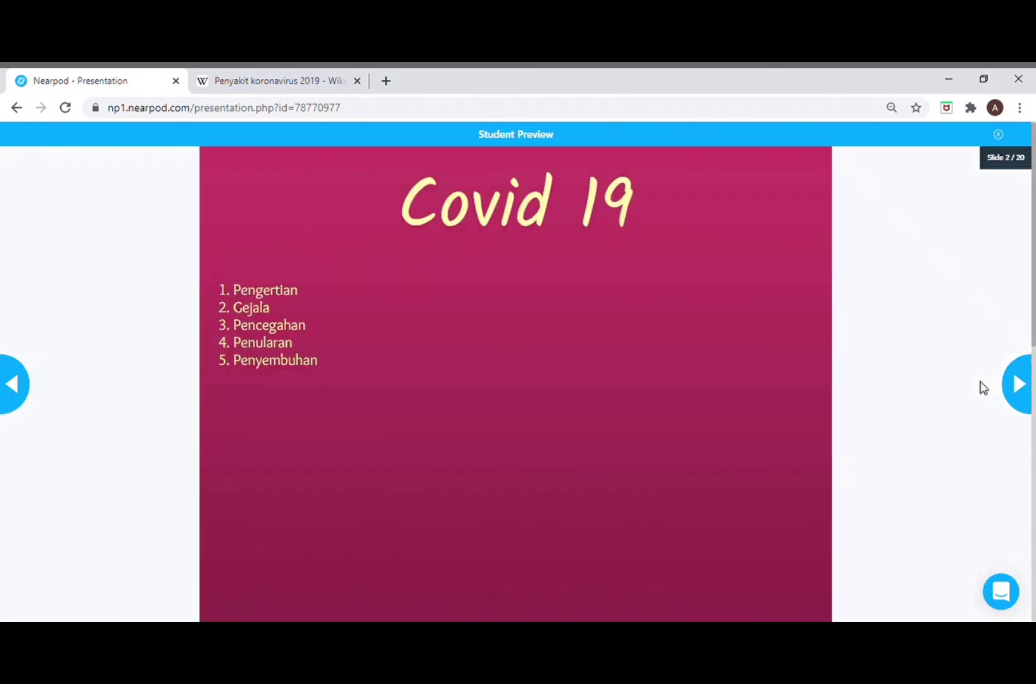
click(1025, 385)
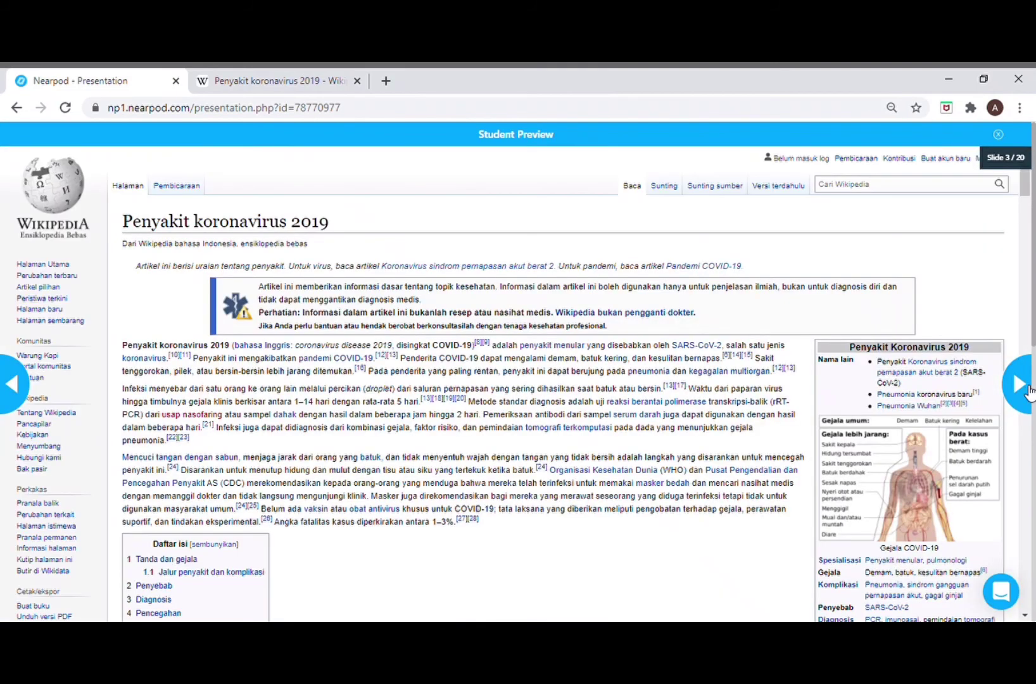
click(1027, 388)
drag(602, 429, 627, 420)
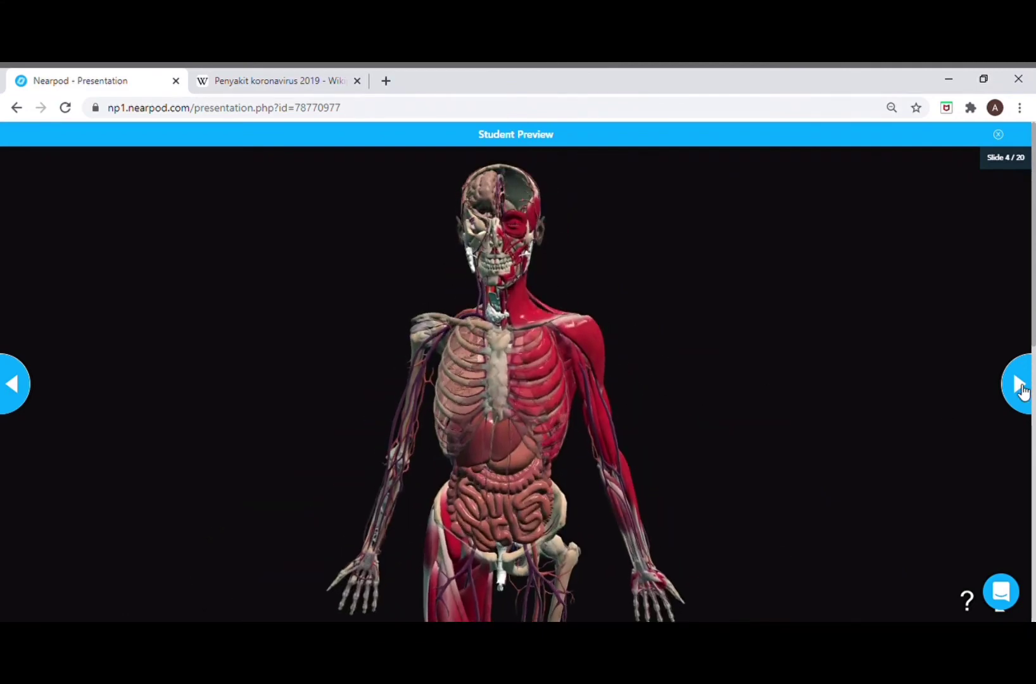
- Preview the Energy Skate Park simulation: put the skater on the track, show Pie Chart, Bar Graph, Grid and Speed, and pause it
click(1022, 391)
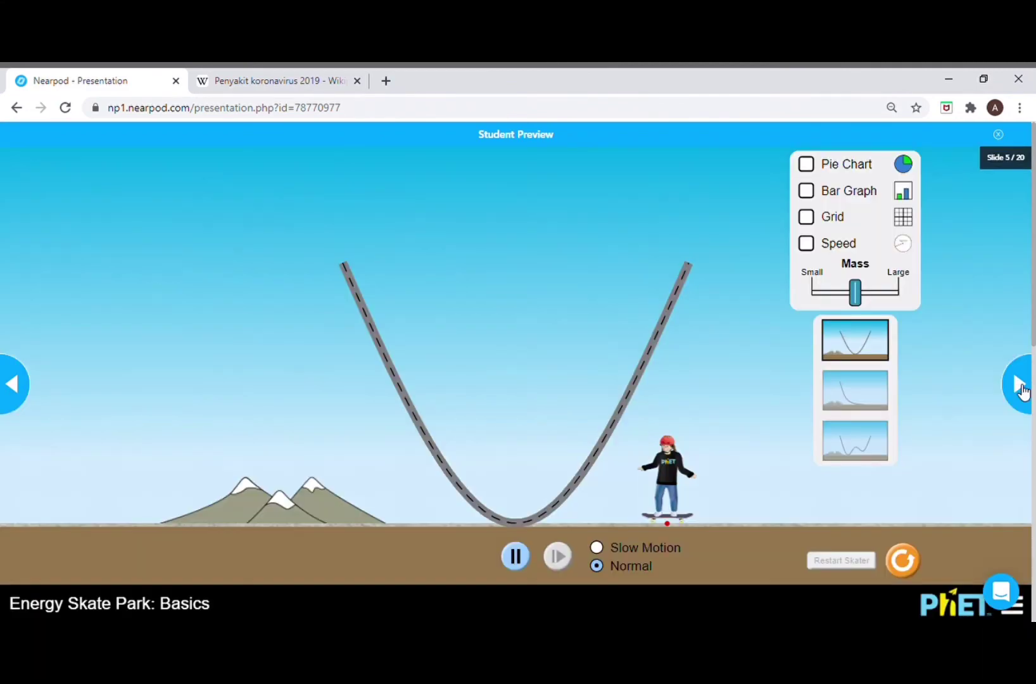
drag(665, 469, 684, 302)
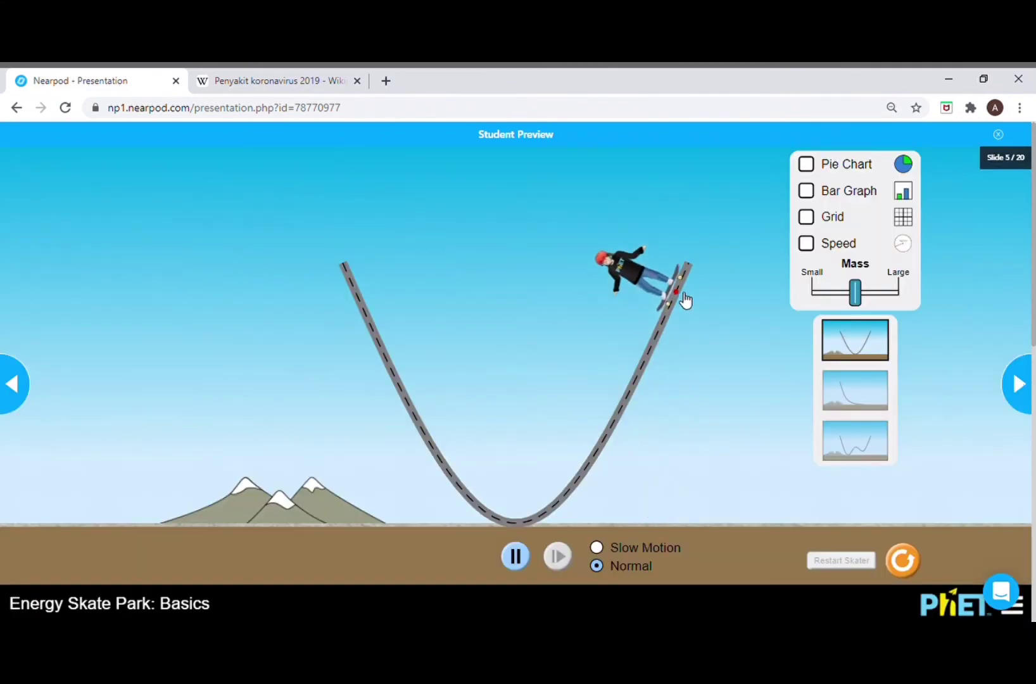
click(806, 164)
click(806, 190)
click(806, 216)
click(807, 243)
click(515, 556)
- Advance the preview to the BBC video on slide 7, play it briefly and continue to the Asia Sway slide
click(1018, 383)
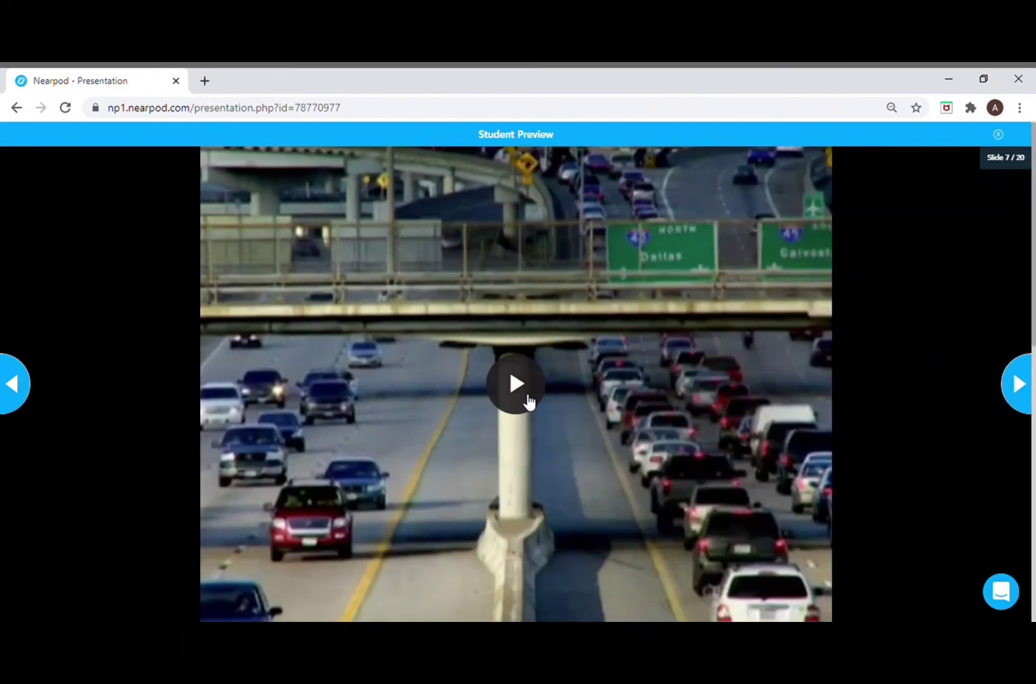
click(517, 387)
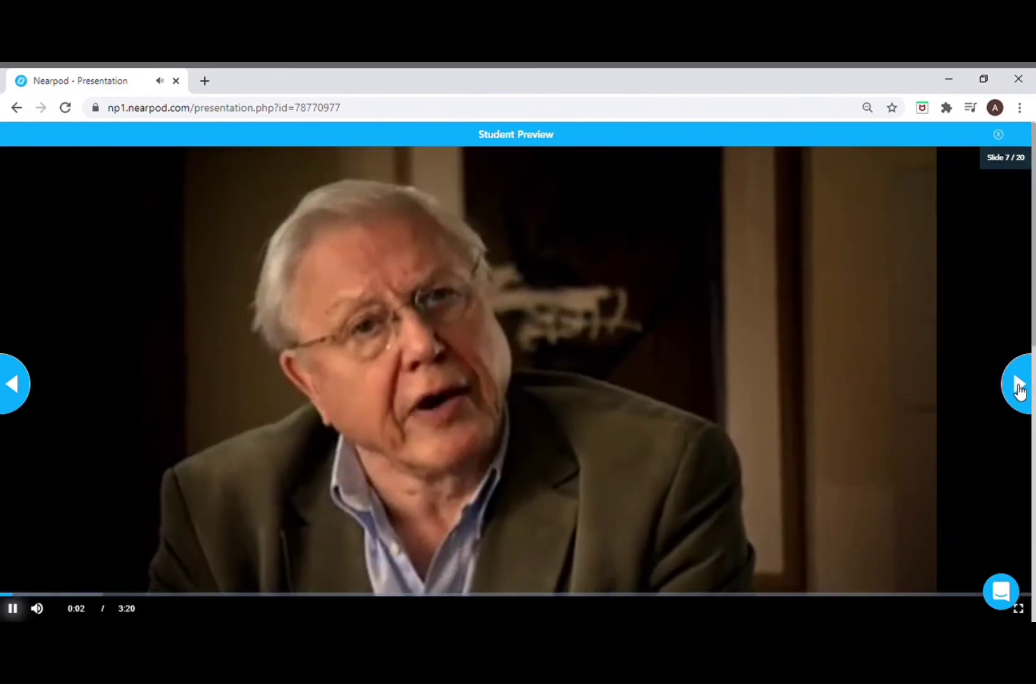
click(1019, 385)
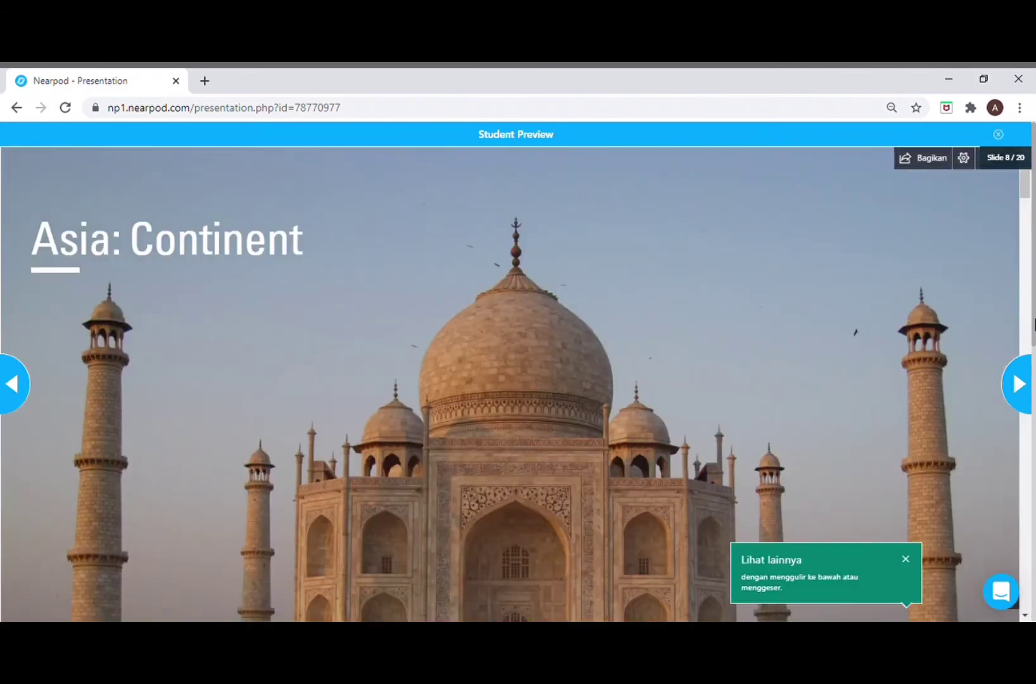
- Preview the Asia Sway, the Energi Kinetik slideshow, the audio slide with brief playback and the PDF, ending on the quiz question of slide 12
drag(1028, 196, 1030, 602)
click(1018, 384)
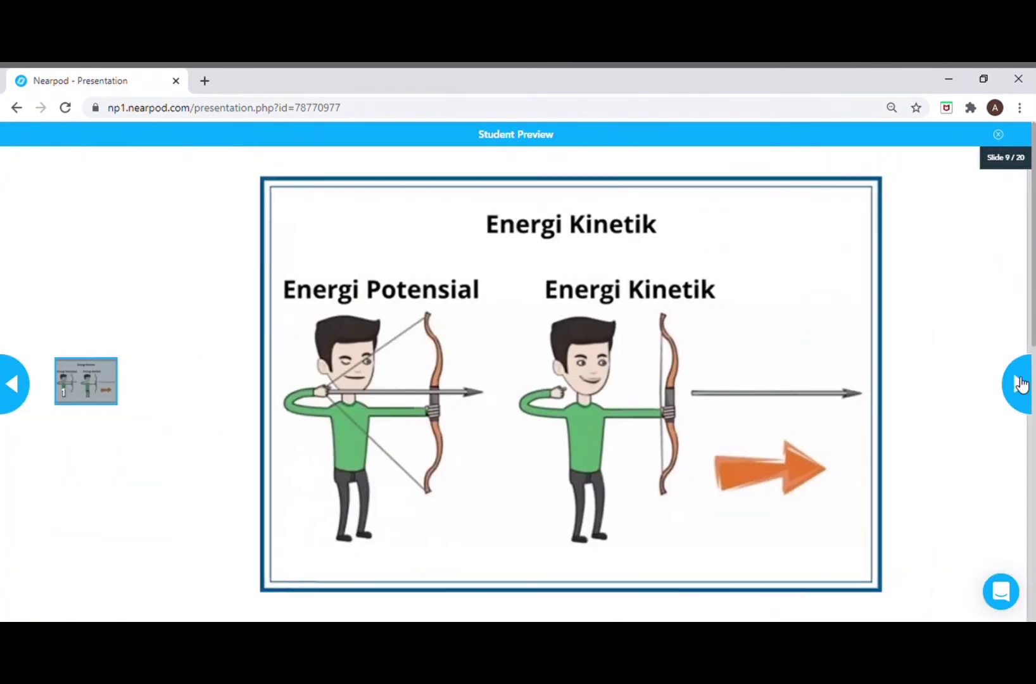
click(1019, 384)
click(10, 611)
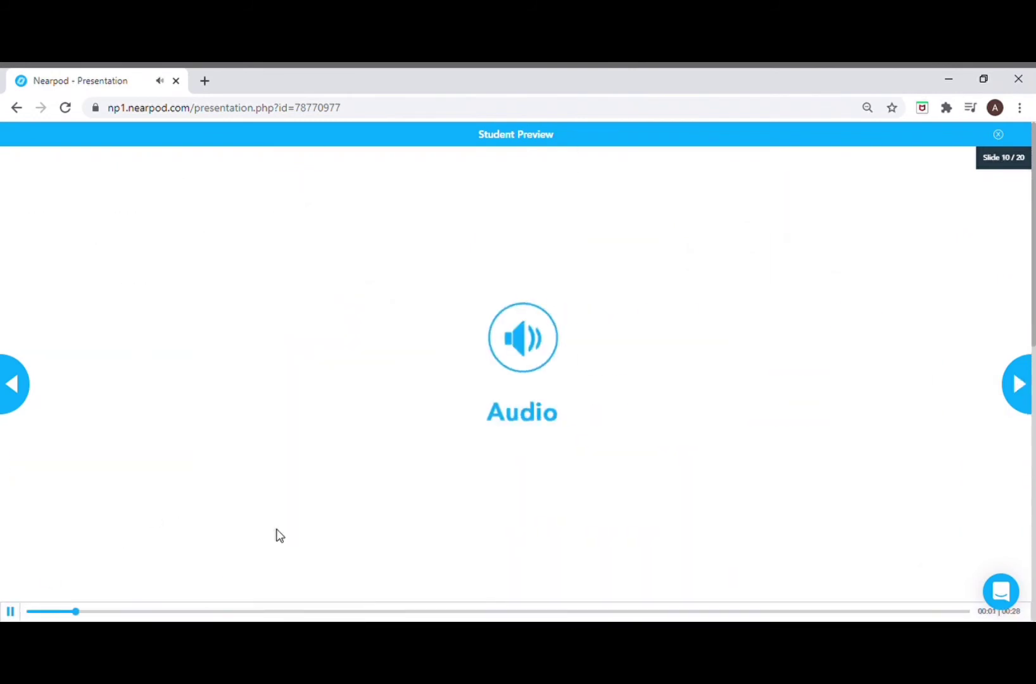
click(1018, 384)
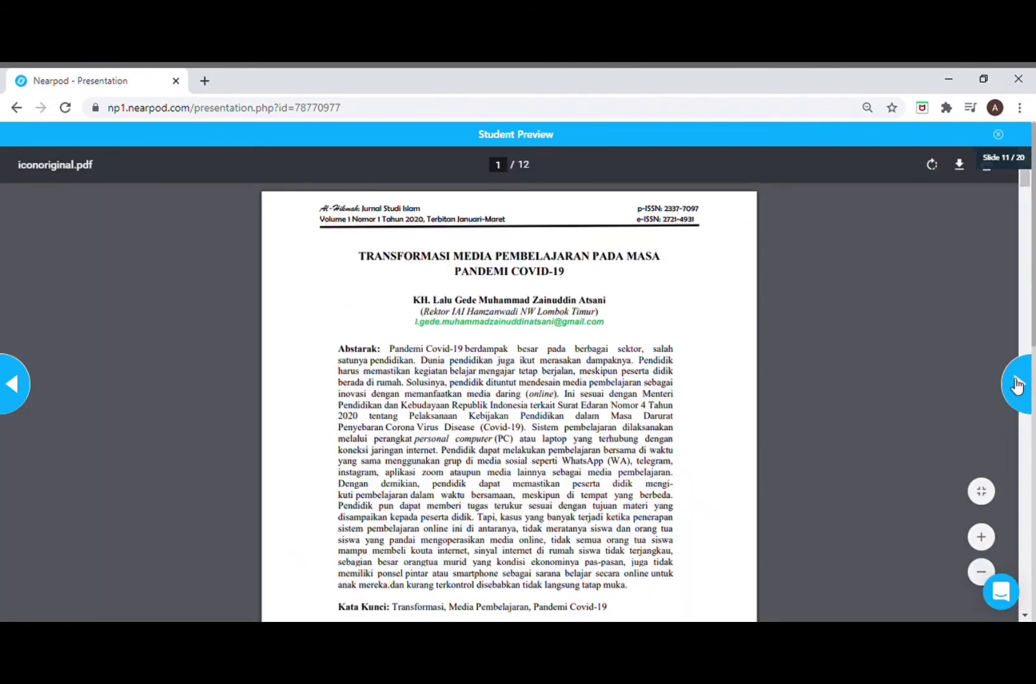
click(1017, 385)
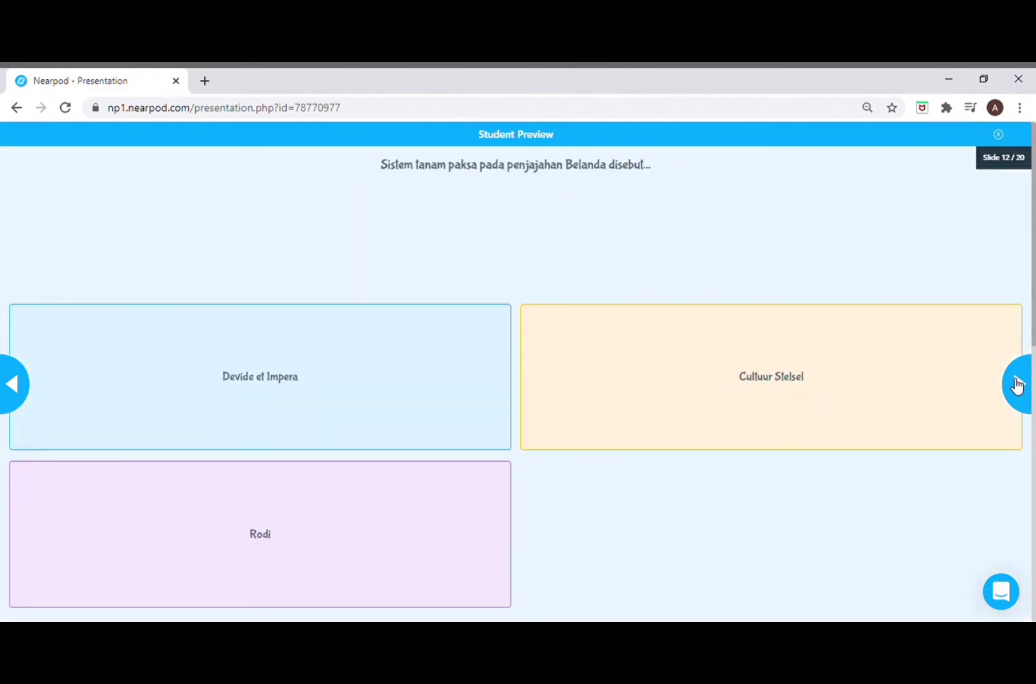
- Advance to the open-ended Covid-19 question on slide 13 and enter the answer "Covid 19 adalah .........."
click(1018, 384)
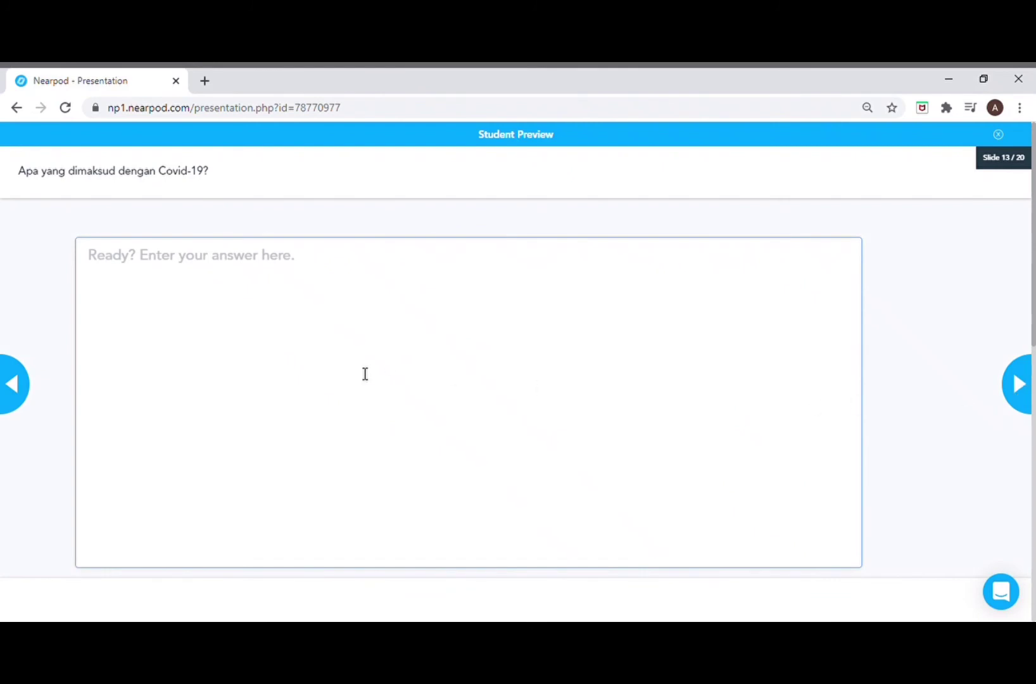
click(243, 271)
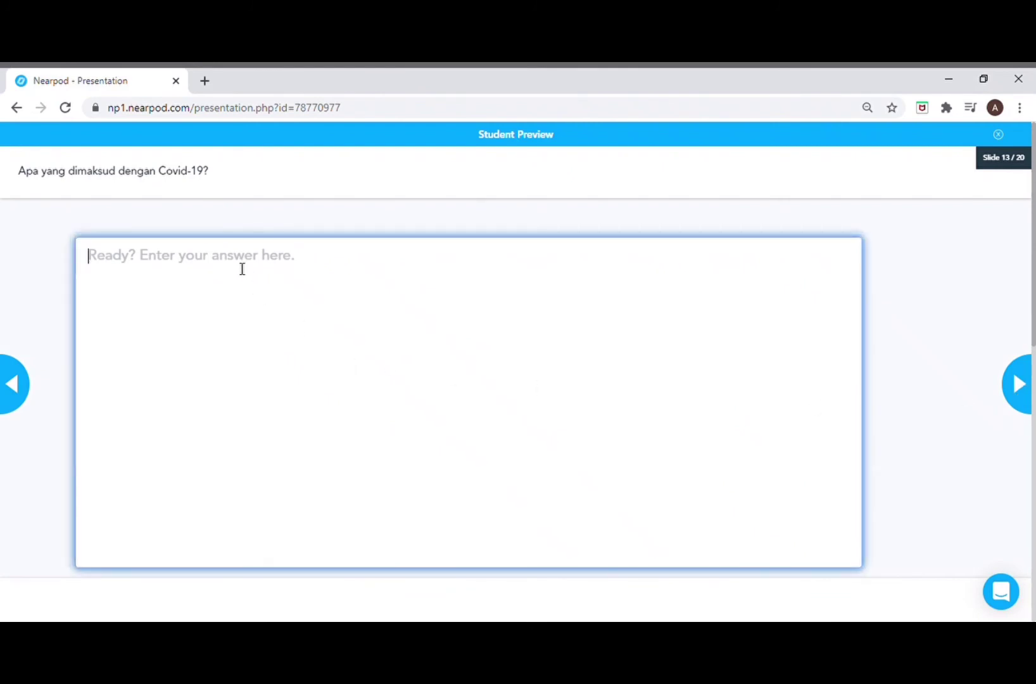
text(Covid)
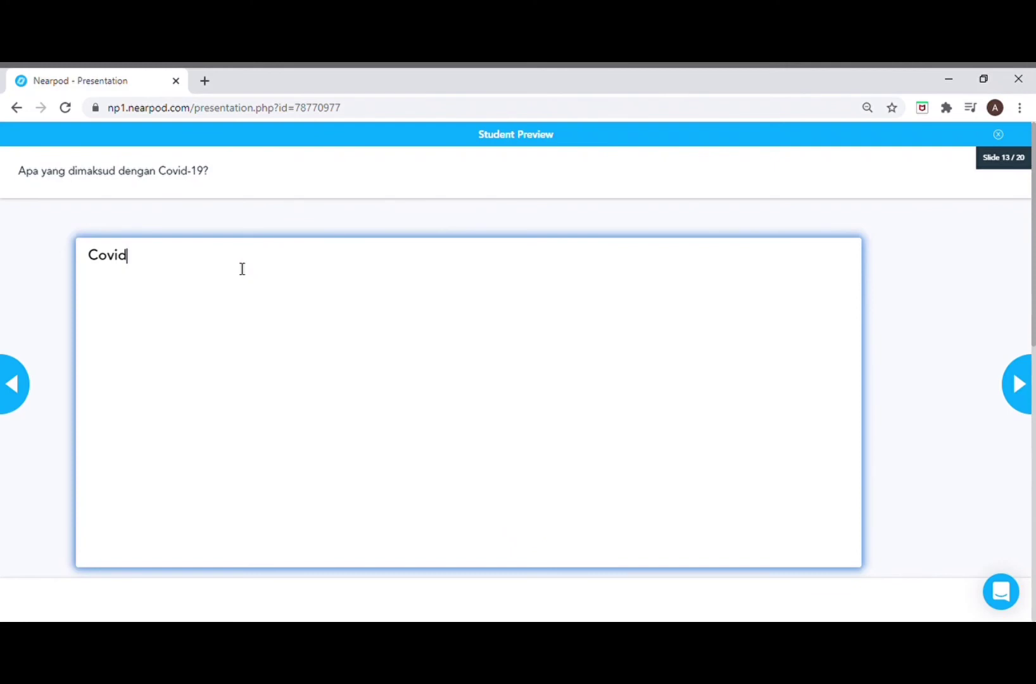
text( 19 adalah ..........)
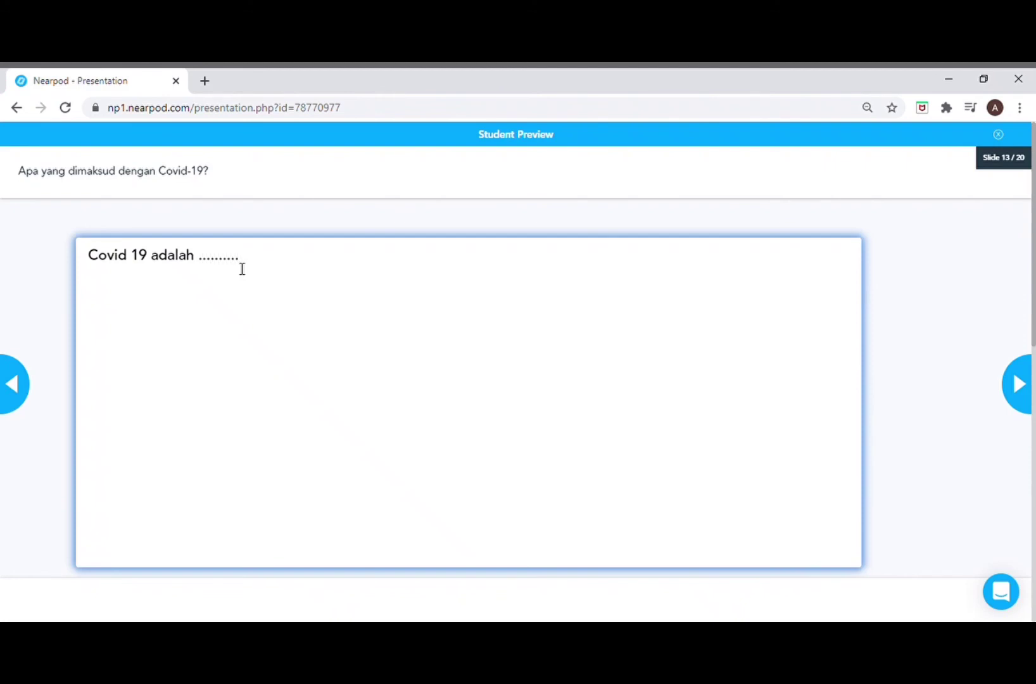
- Complete the matching pairs on slide 14: Malaysia with Kuala Lumpur and Jakarta with Indonesia, and dismiss the completion message
click(1024, 394)
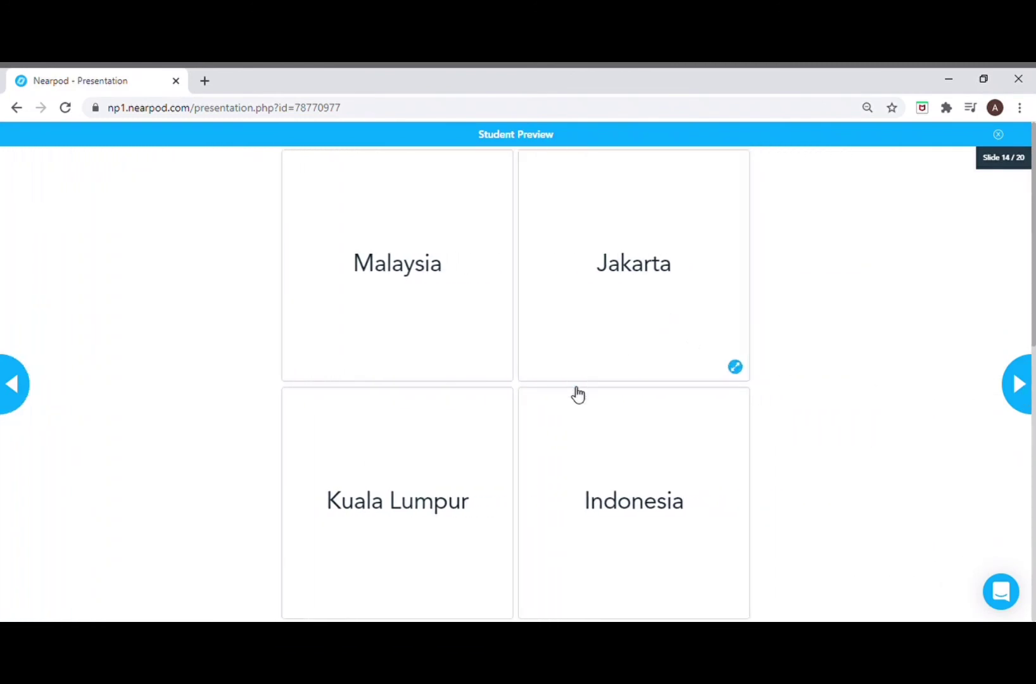
click(466, 345)
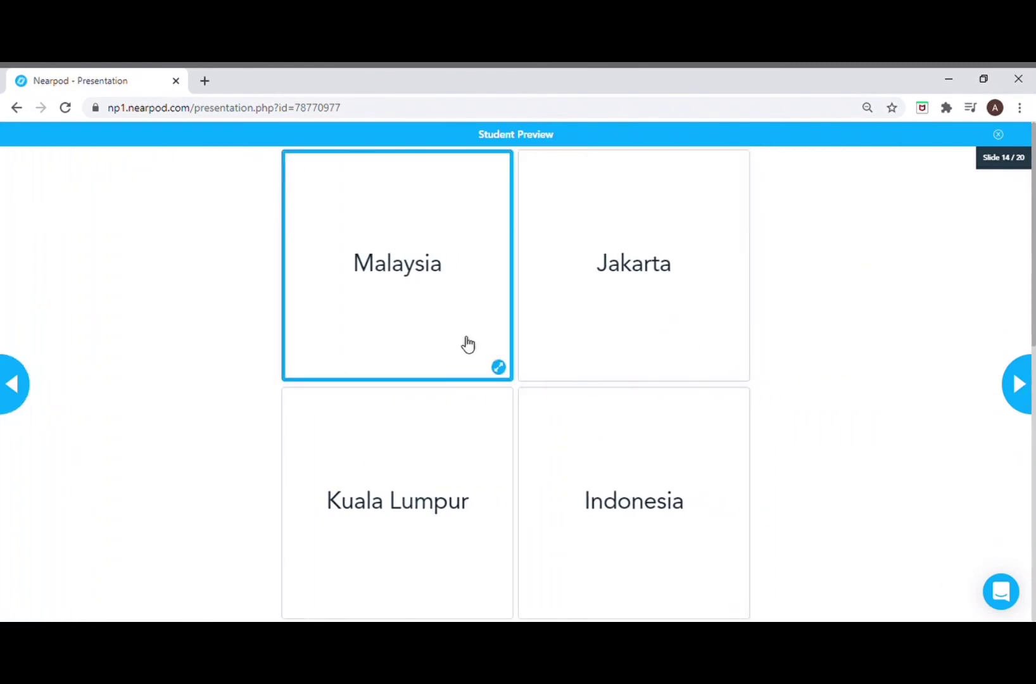
click(441, 458)
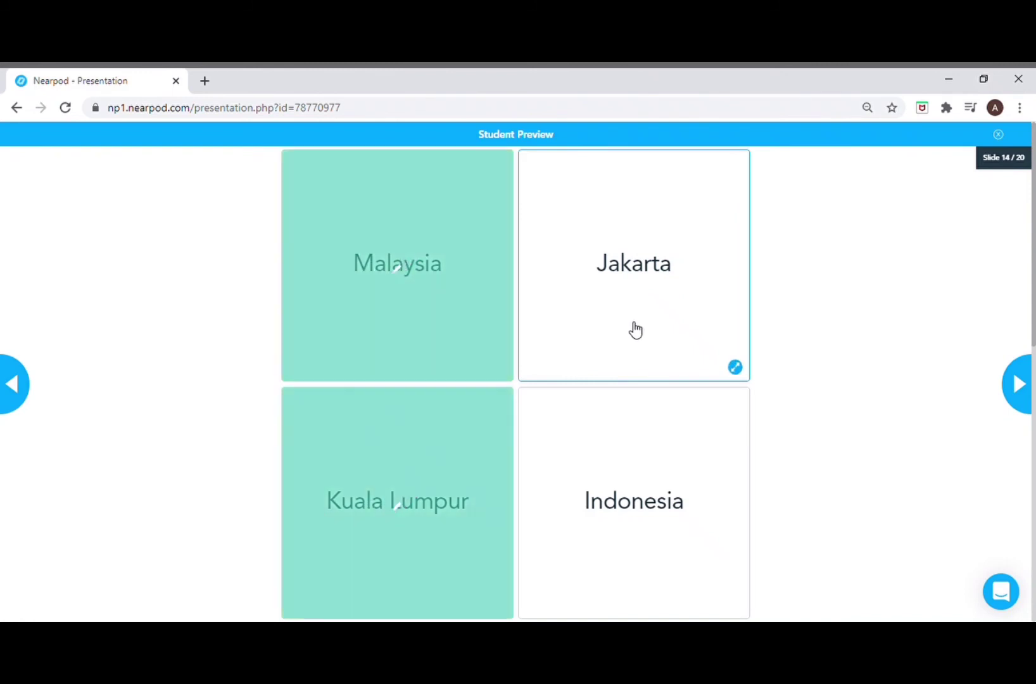
click(629, 339)
click(643, 484)
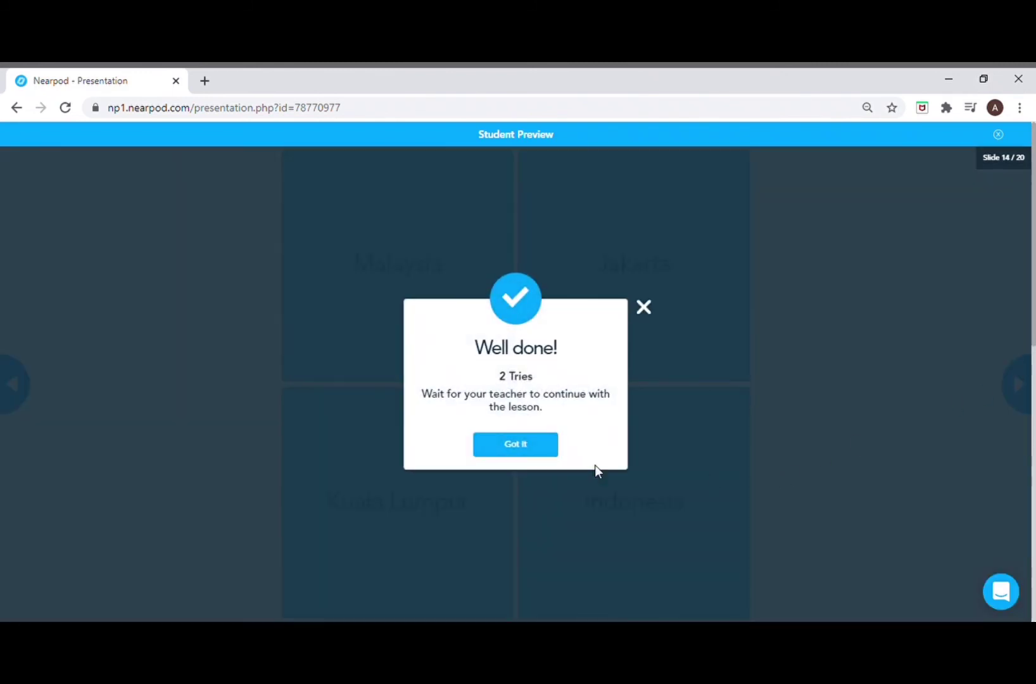
click(532, 451)
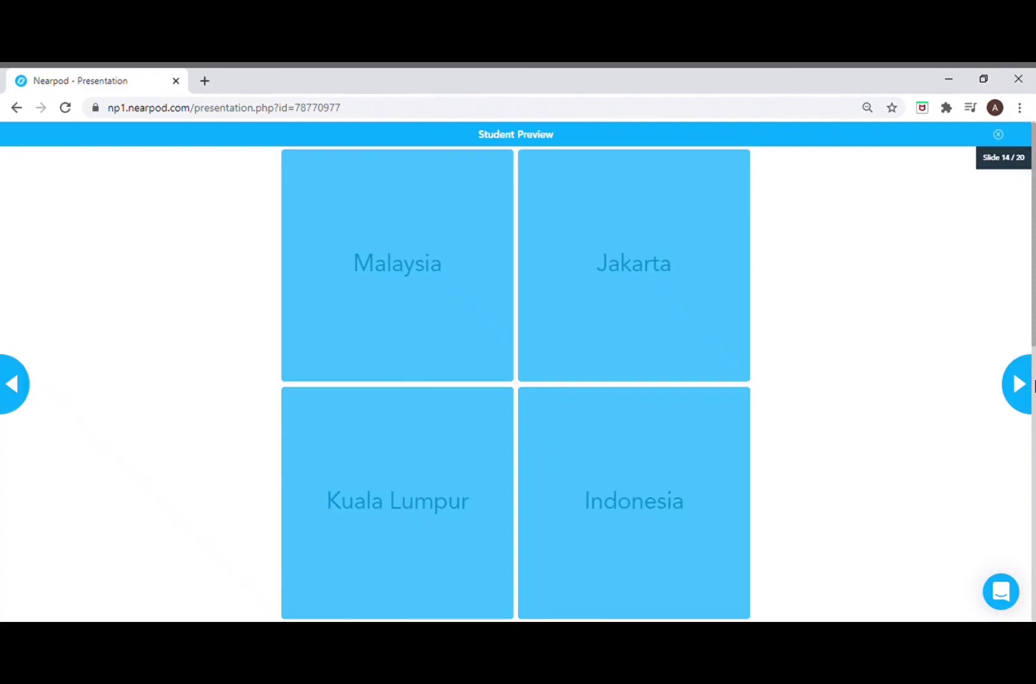
- Answer the oldest Hindu kingdom quiz on slide 15 with Kutai, and set the pen on the drawing slide 16 to black
click(1027, 381)
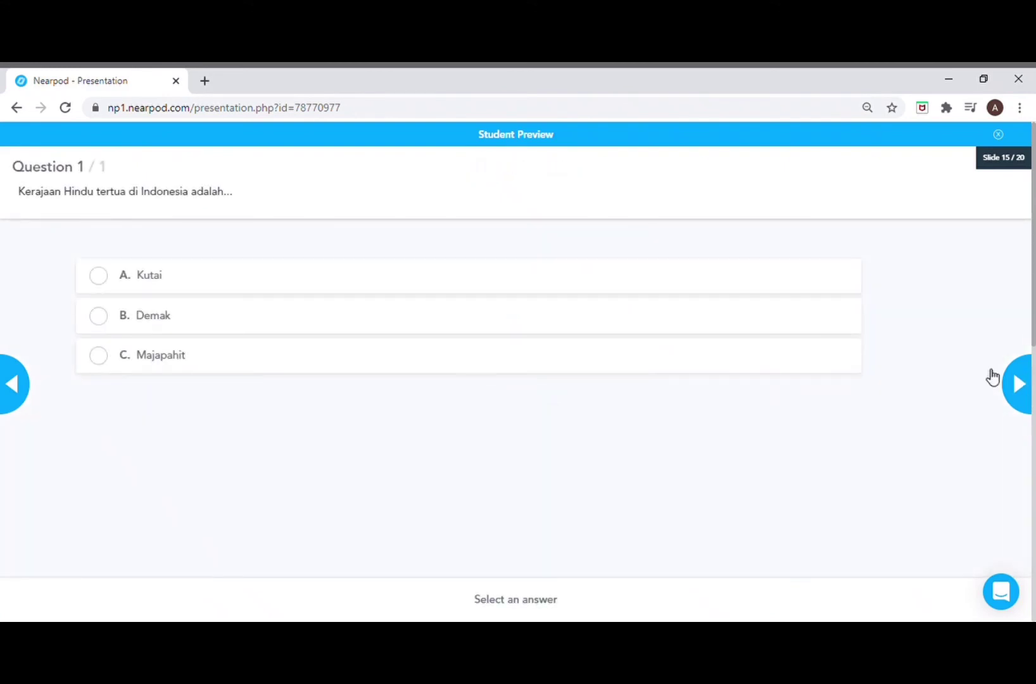
click(100, 277)
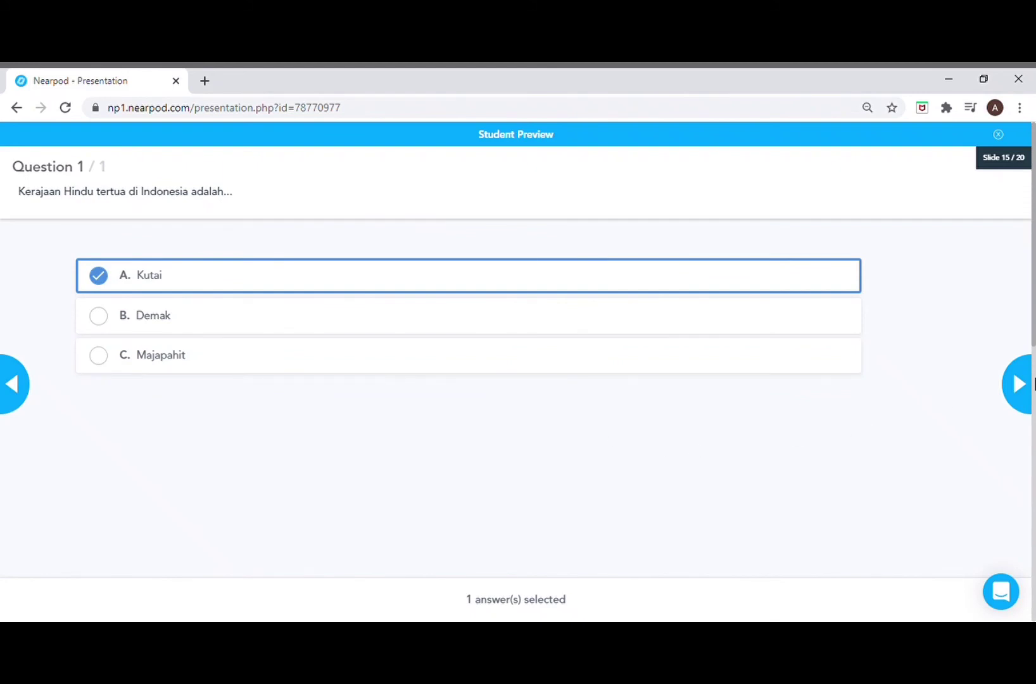
click(1021, 397)
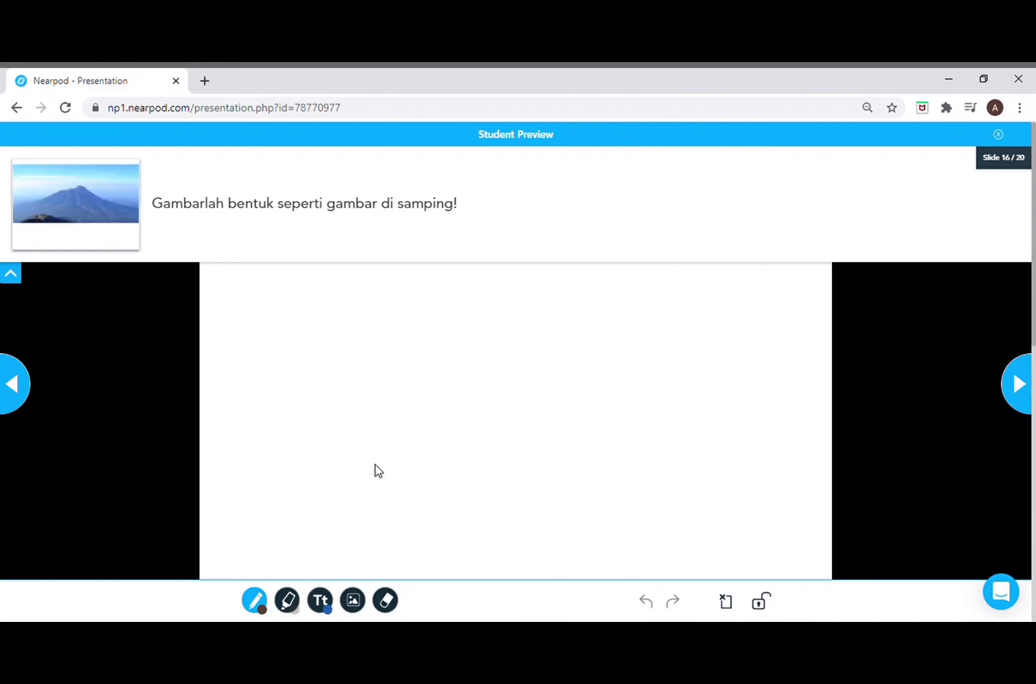
click(255, 602)
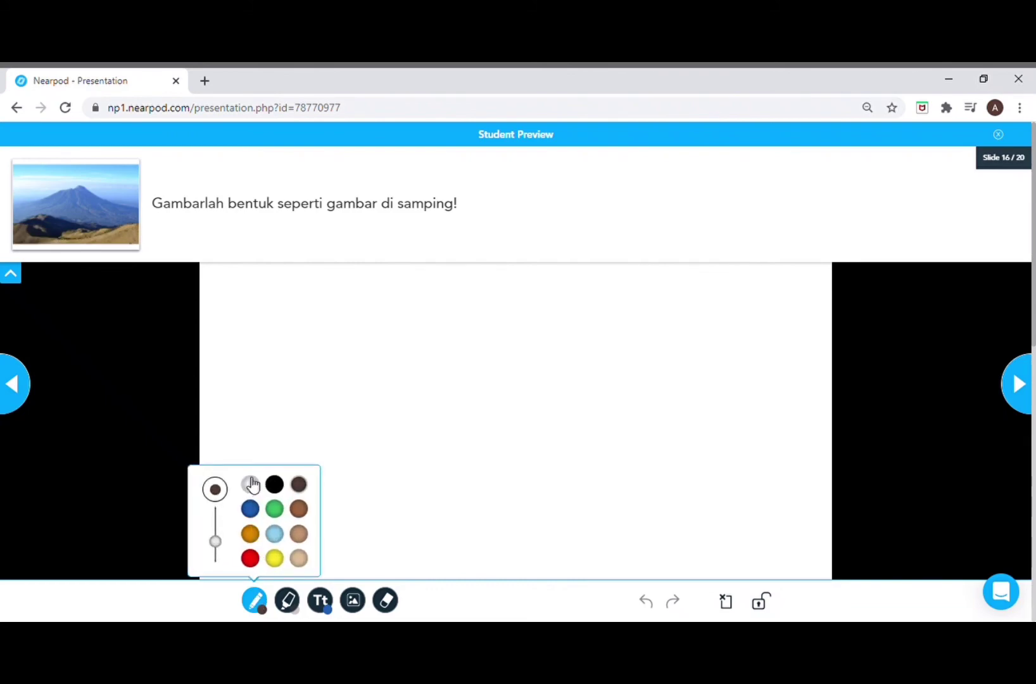
click(275, 485)
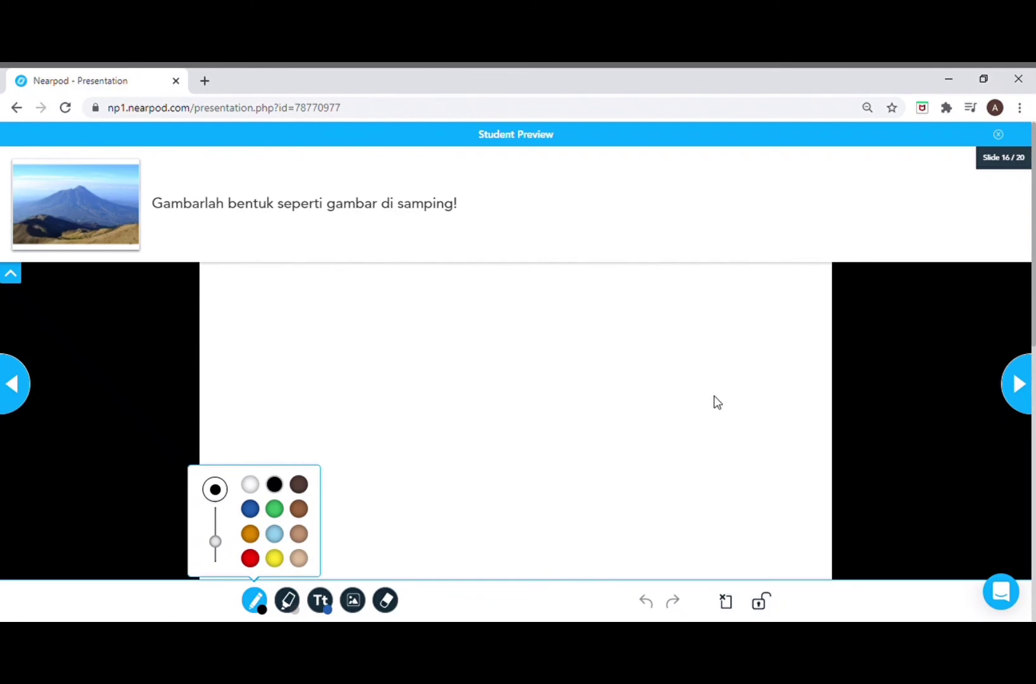
- Post "Dengan cara memakai masker" and "Mencuci tangan" on the Covid-19 collaboration board on slide 17
click(1020, 393)
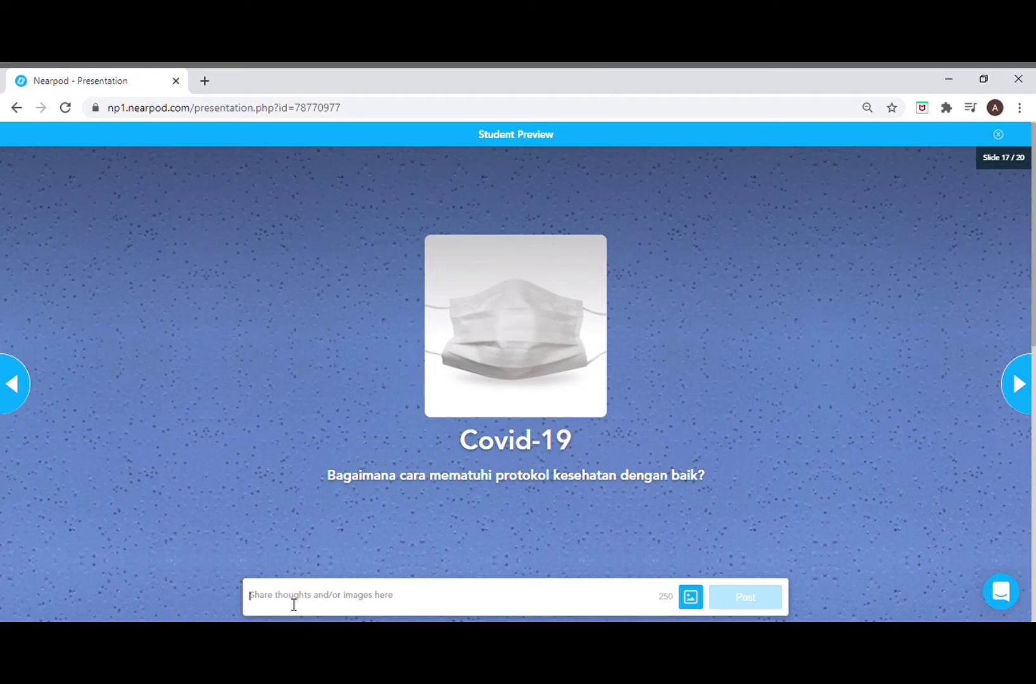
text(Dengan cara memakai masker)
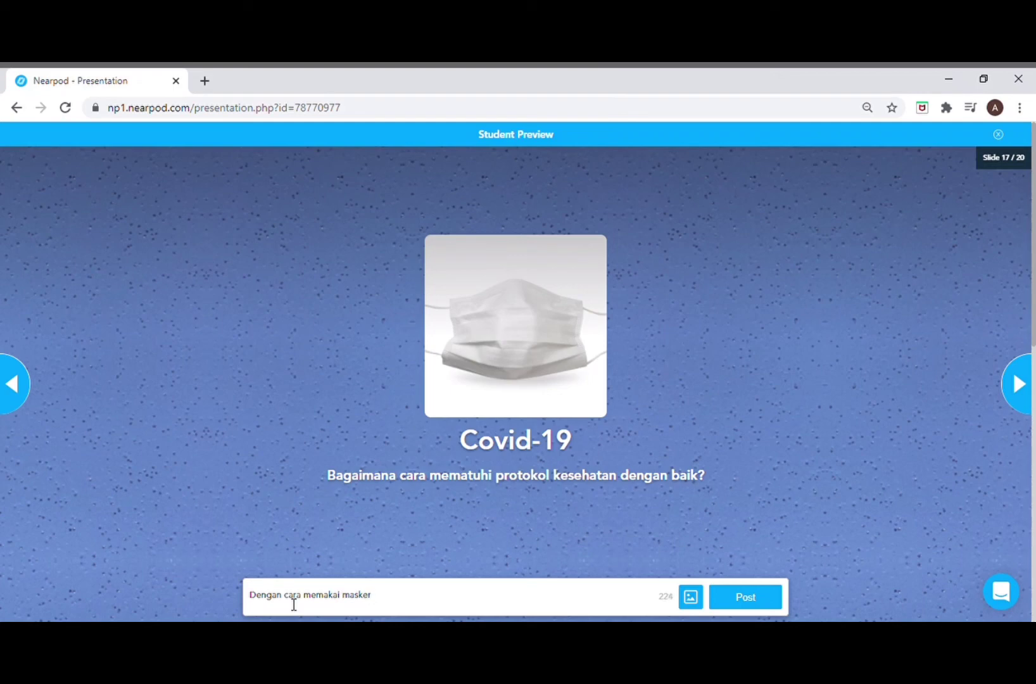
click(733, 601)
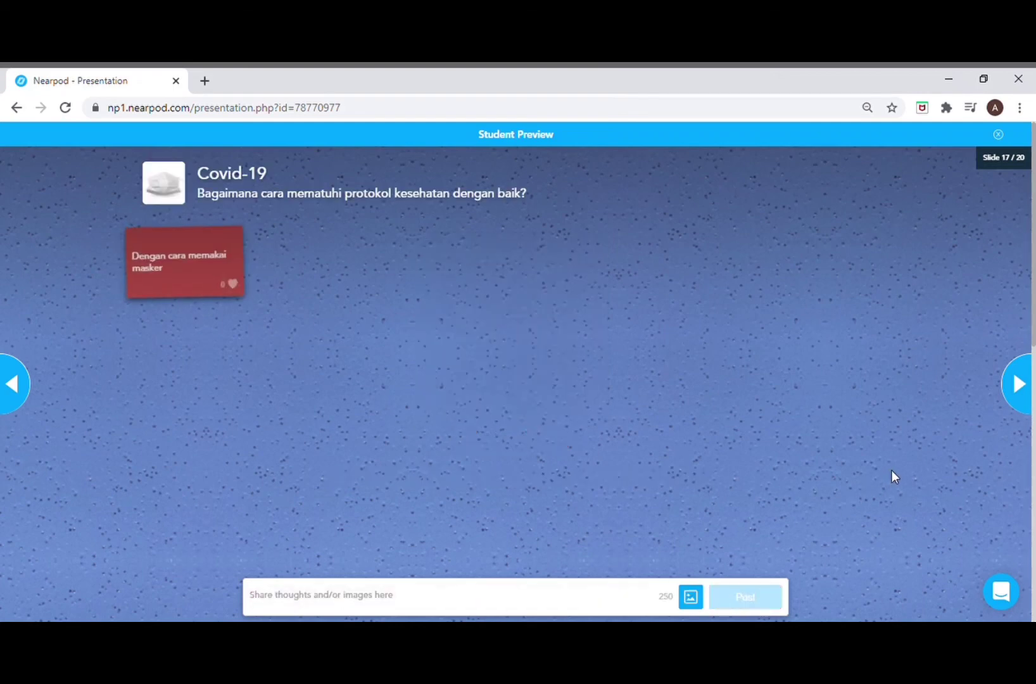
text(Mencuci tangan)
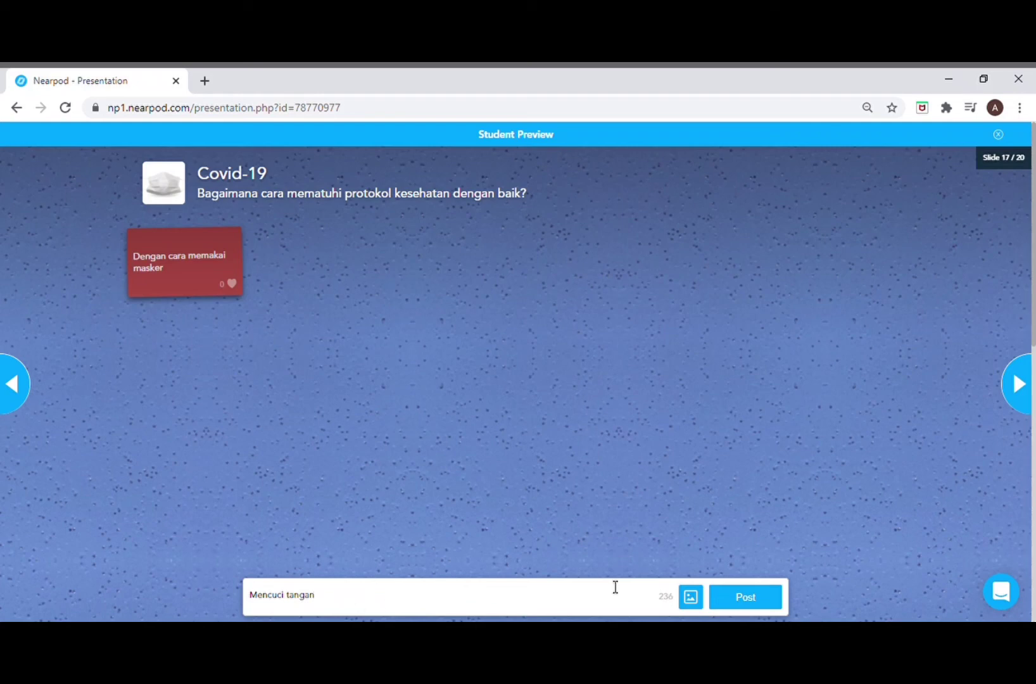
click(767, 605)
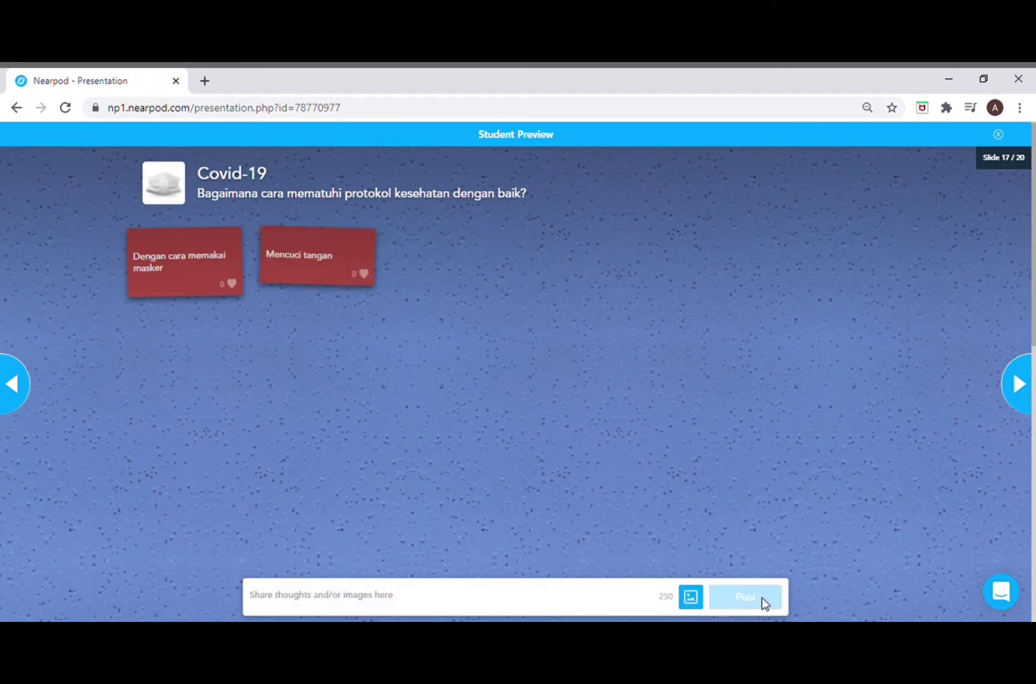
- Vote Setuju in the mask fine poll on slide 18, and fill in and submit the blanks exercise on slide 19
click(1019, 385)
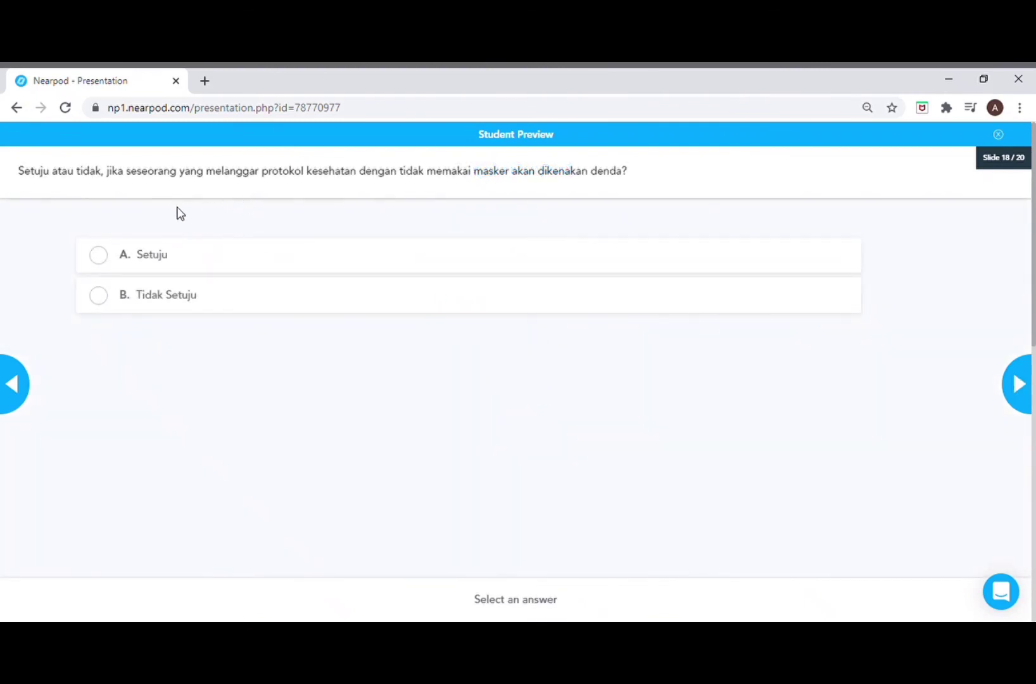
click(108, 259)
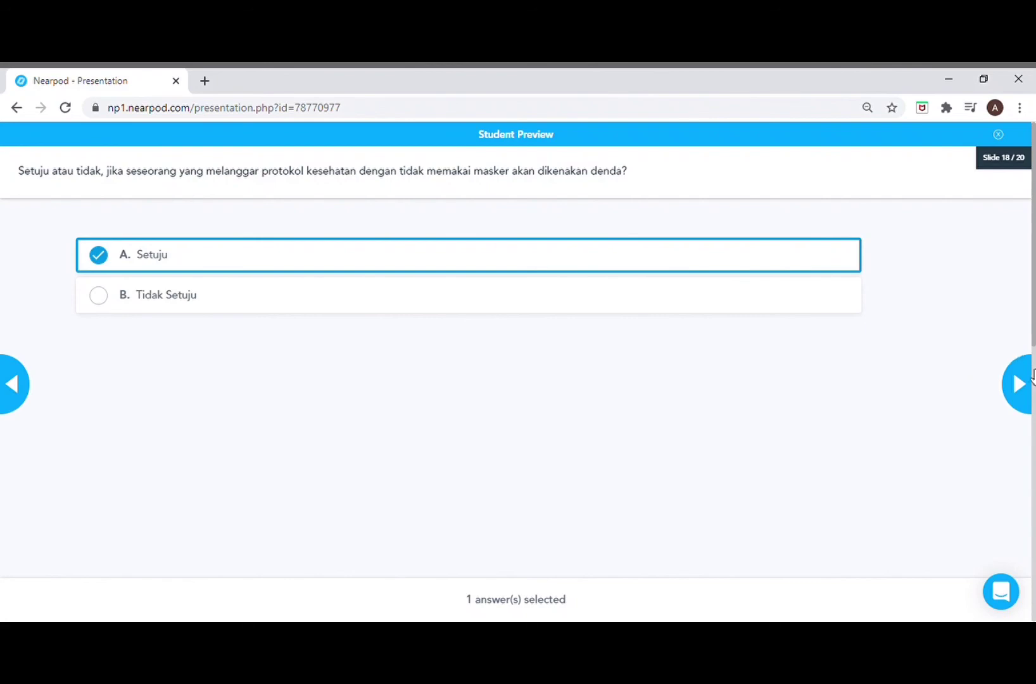
click(1012, 394)
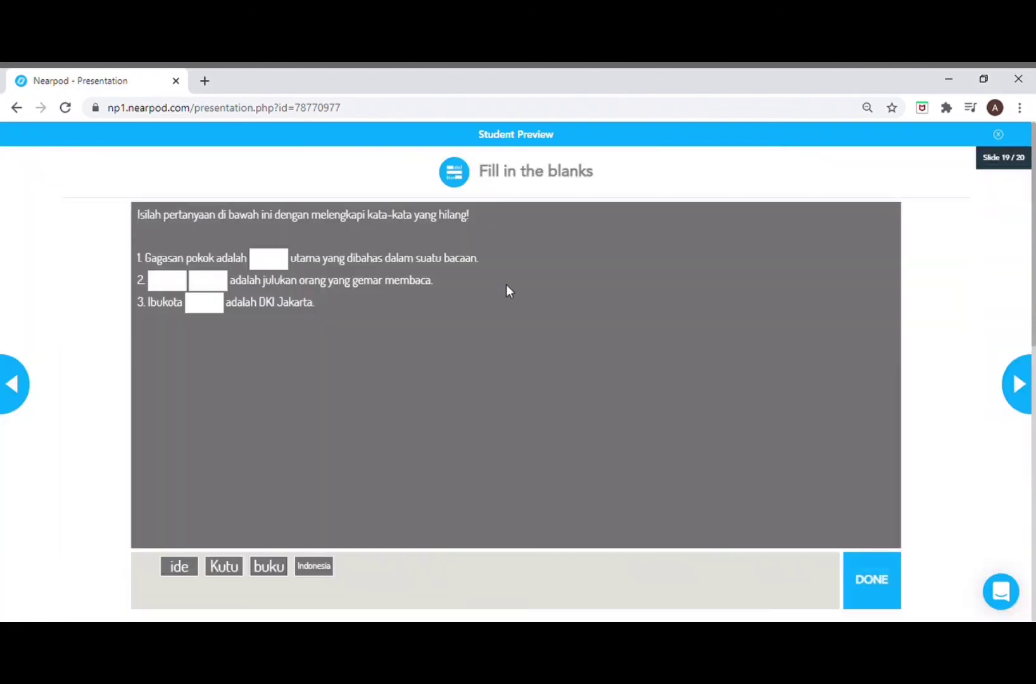
drag(185, 578, 204, 303)
click(873, 583)
click(514, 407)
- Play the Memory Test on slide 20 by turning over cards to match the animal pictures, and close the student preview
click(1021, 390)
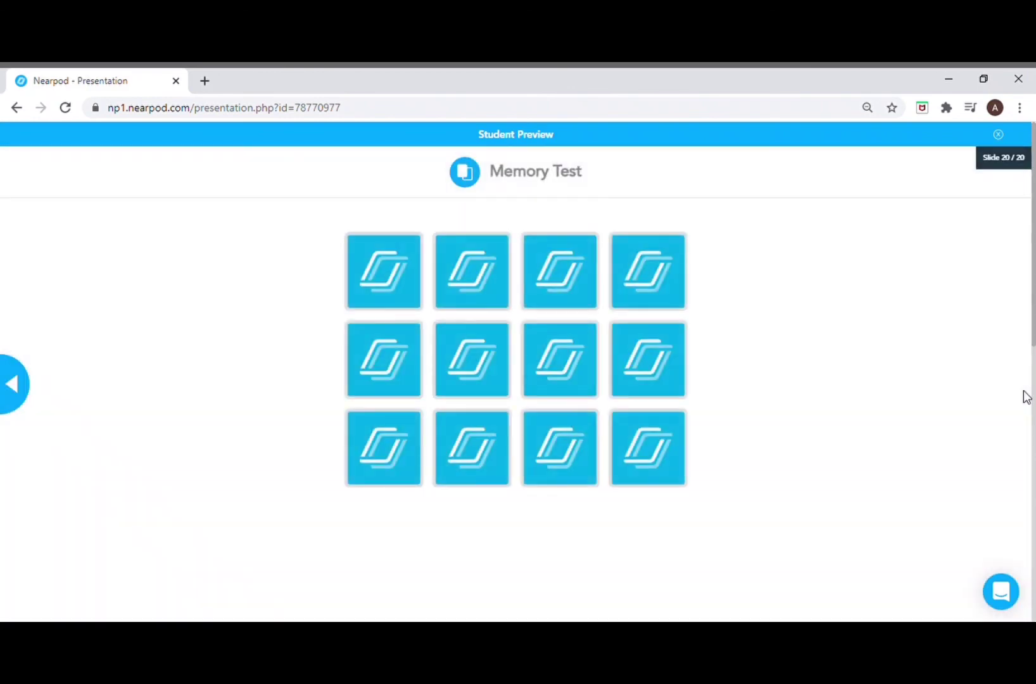
click(389, 279)
click(472, 276)
click(582, 277)
click(564, 362)
click(664, 271)
click(473, 359)
click(389, 350)
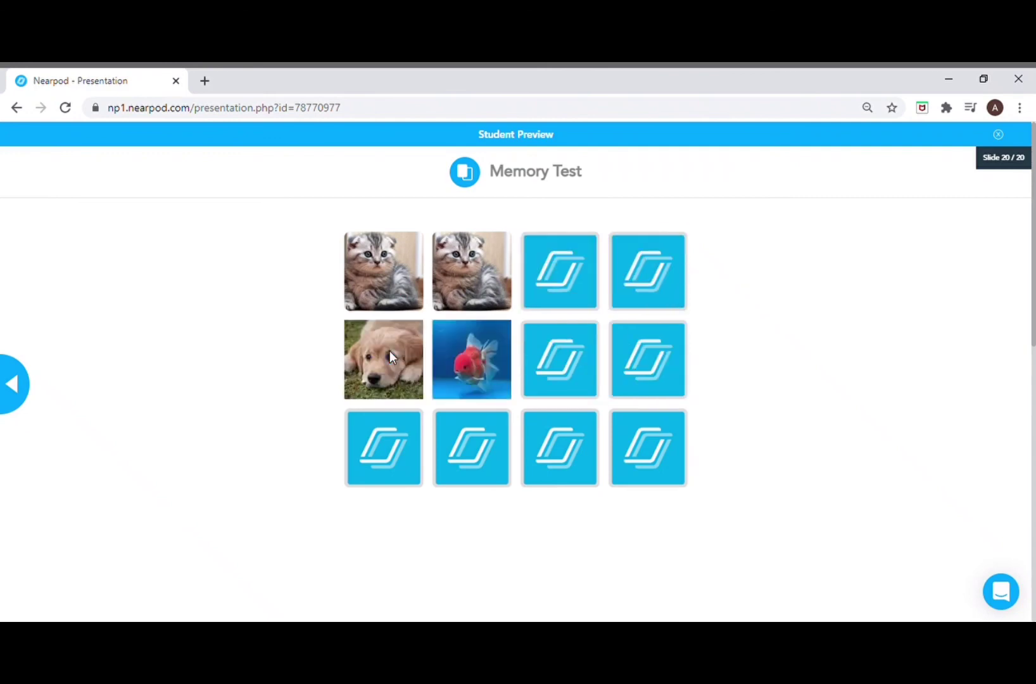
click(647, 272)
click(385, 360)
click(387, 465)
click(646, 360)
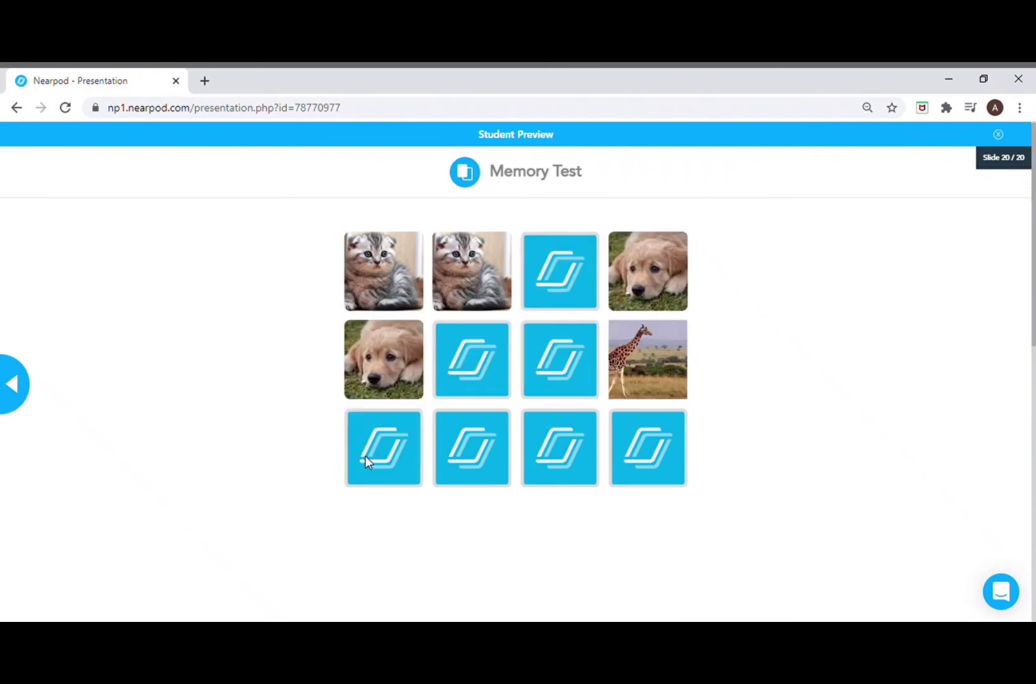
click(378, 472)
click(473, 359)
click(475, 454)
click(401, 437)
click(560, 272)
click(560, 357)
click(635, 447)
click(644, 387)
click(646, 449)
click(544, 456)
click(568, 332)
click(541, 413)
click(998, 135)
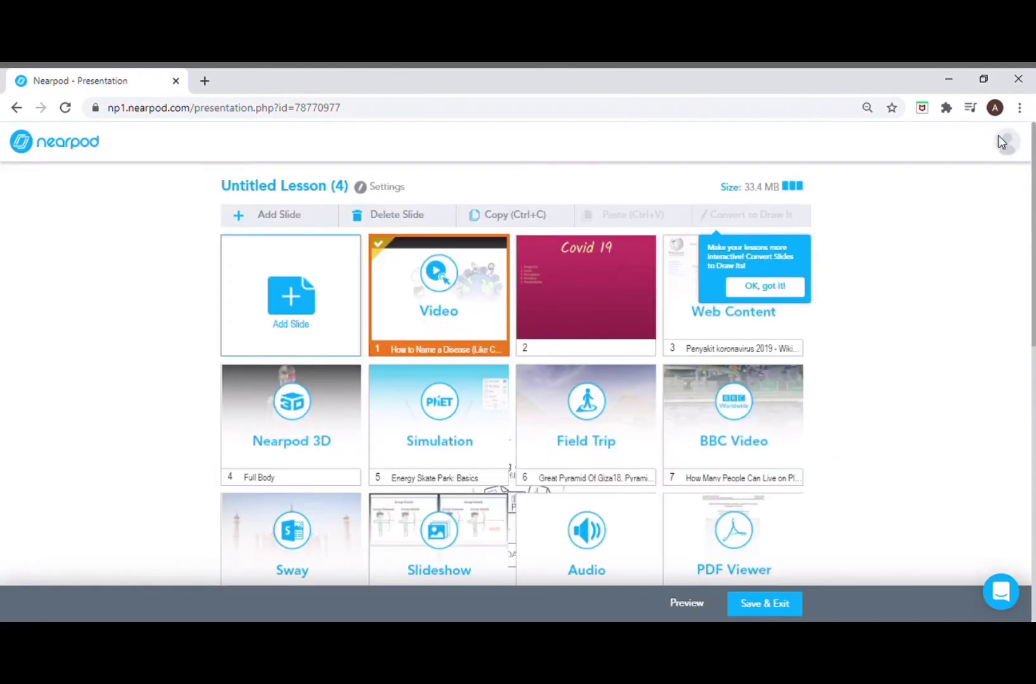
- Save and exit the lesson under the title IPA, with 4th as its grade and Science as its subject
click(780, 606)
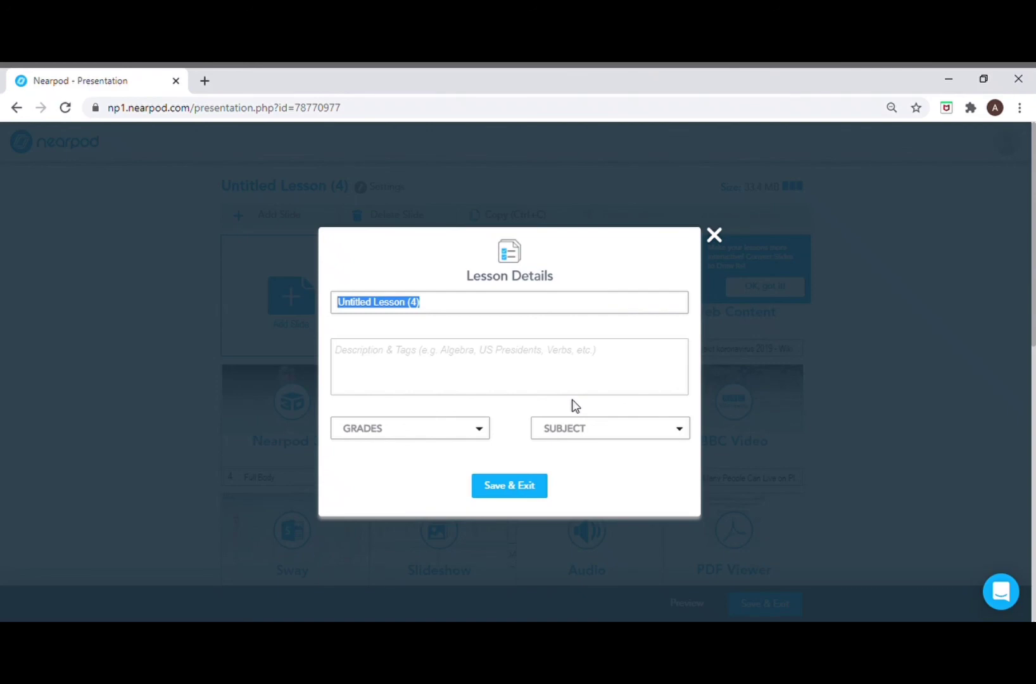
key(BackSpace)
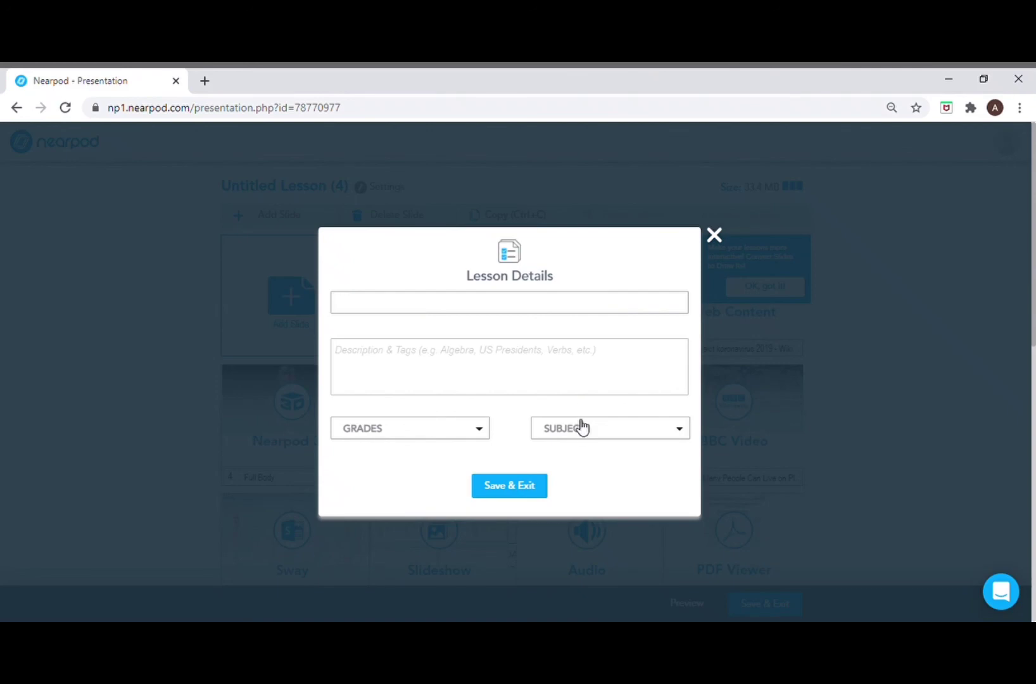
click(581, 428)
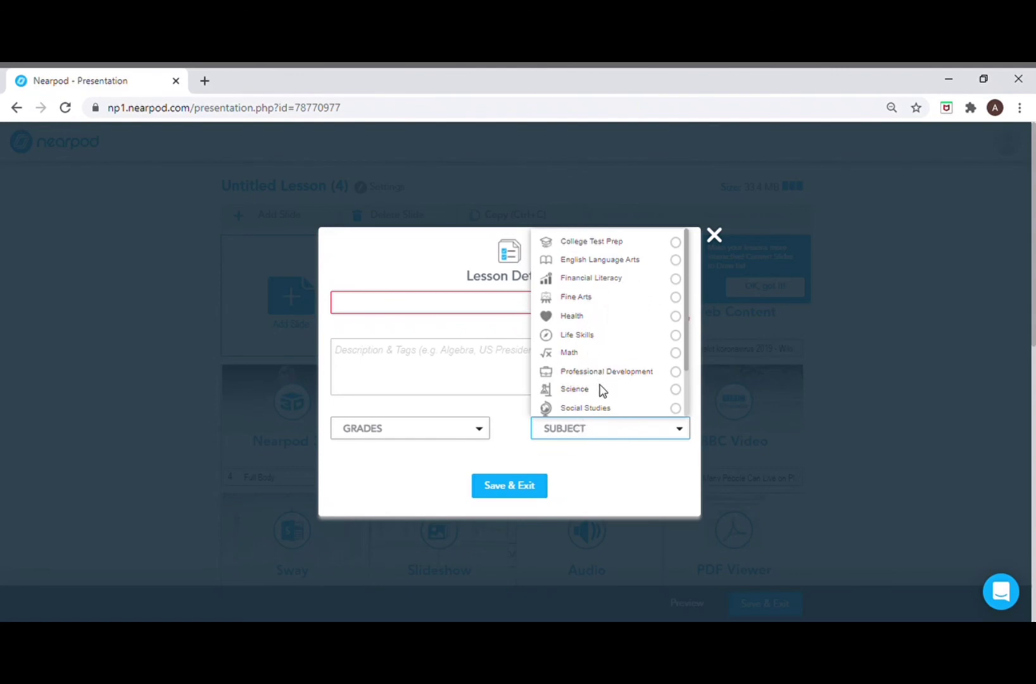
click(677, 390)
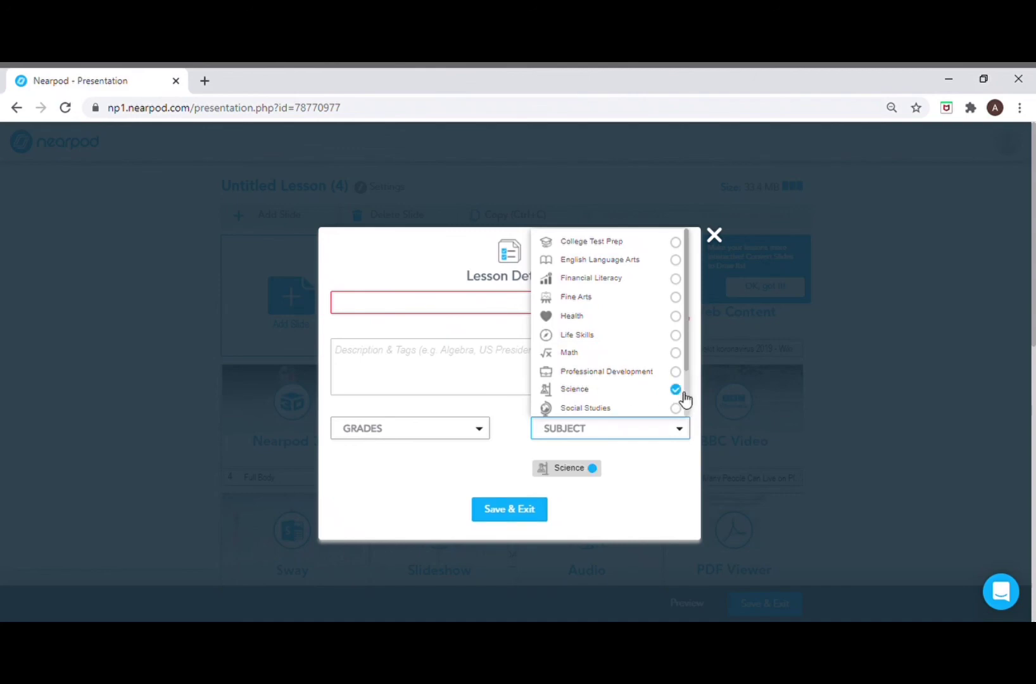
click(513, 512)
click(466, 427)
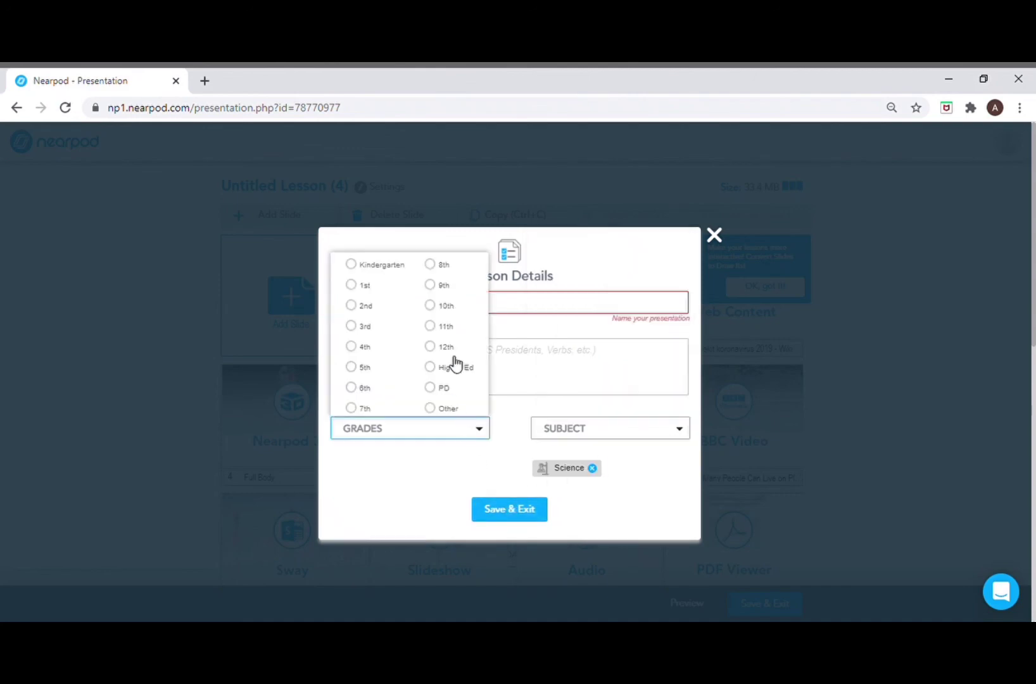
click(364, 347)
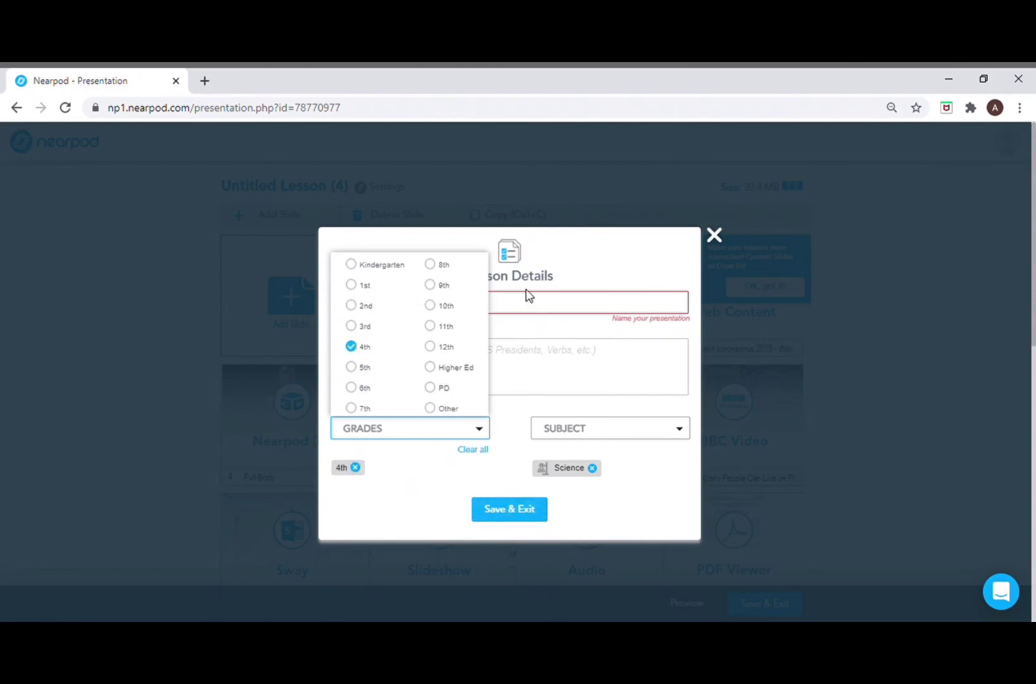
click(538, 312)
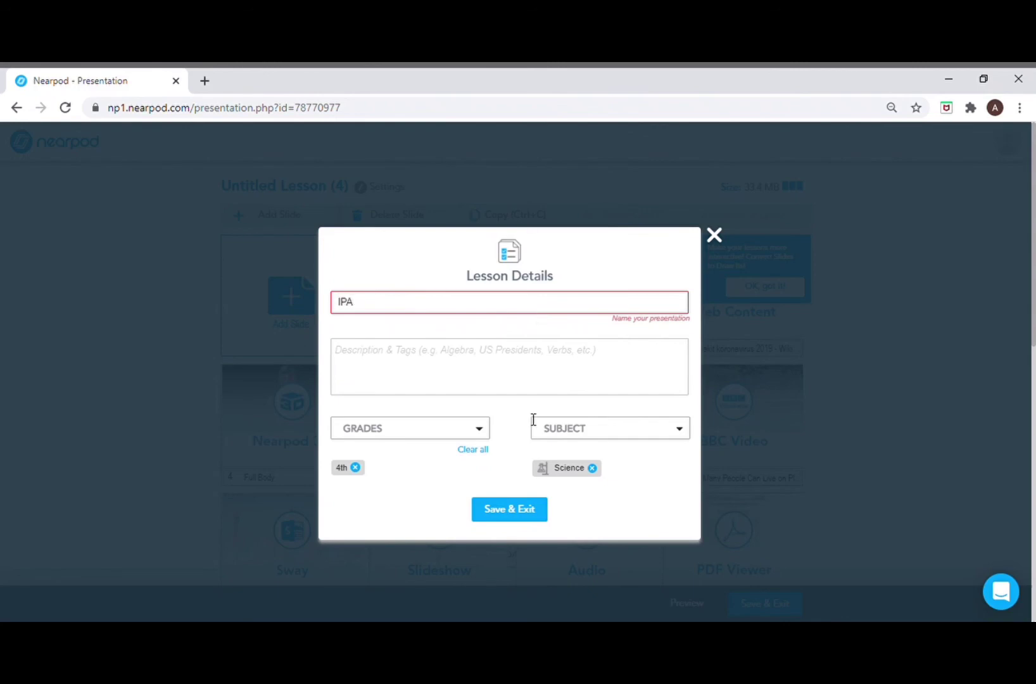
click(506, 508)
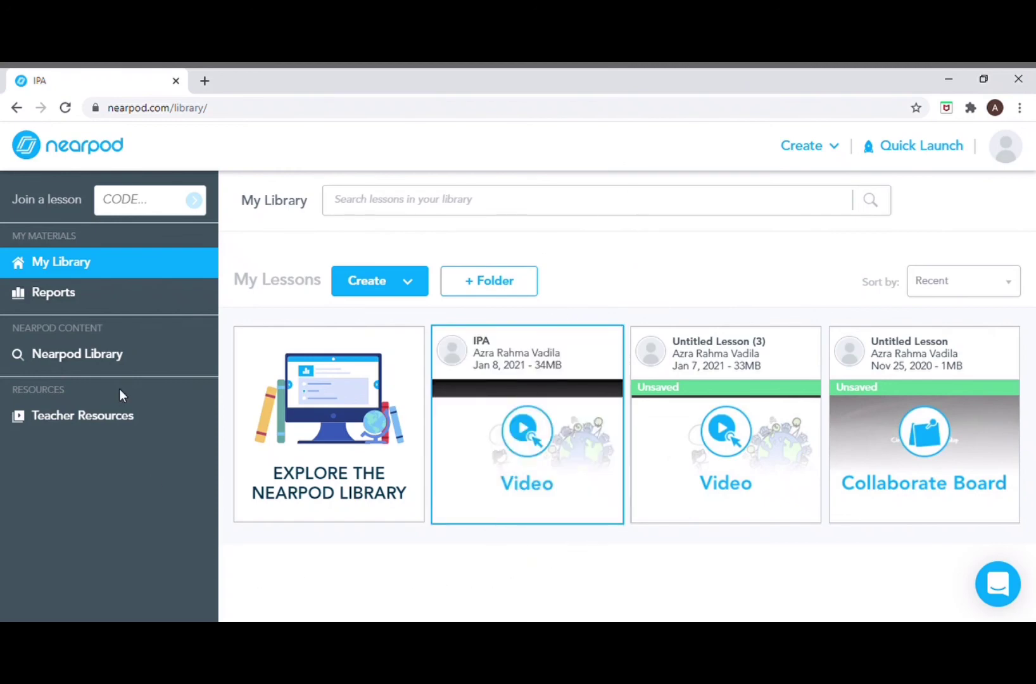
- Look through the Nearpod Library and the post-session Reports, and return to My Library
click(82, 358)
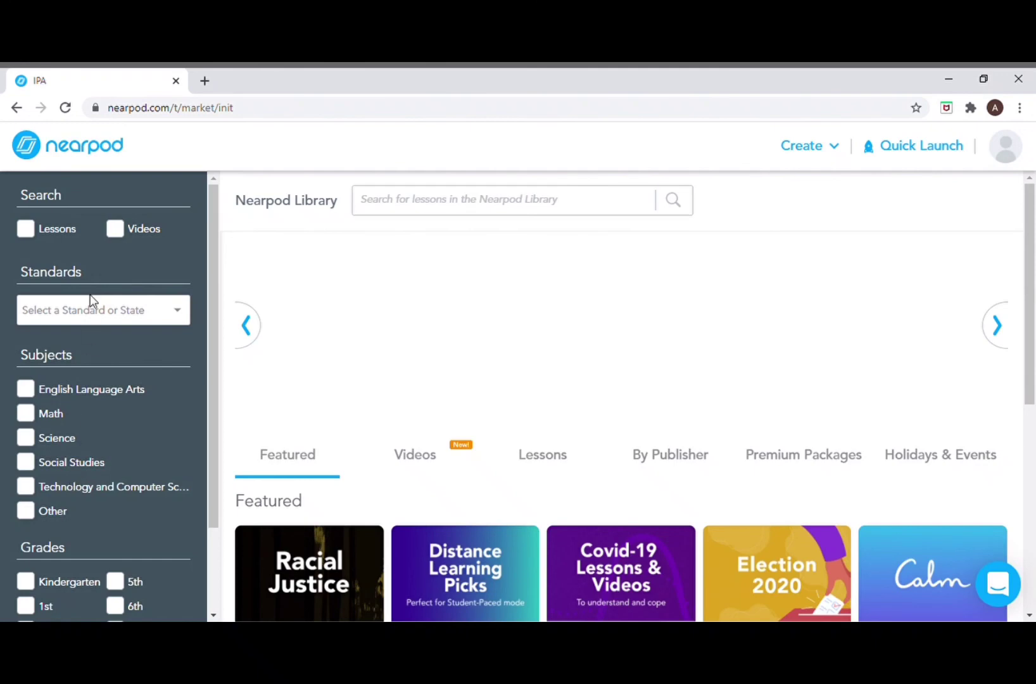
click(25, 148)
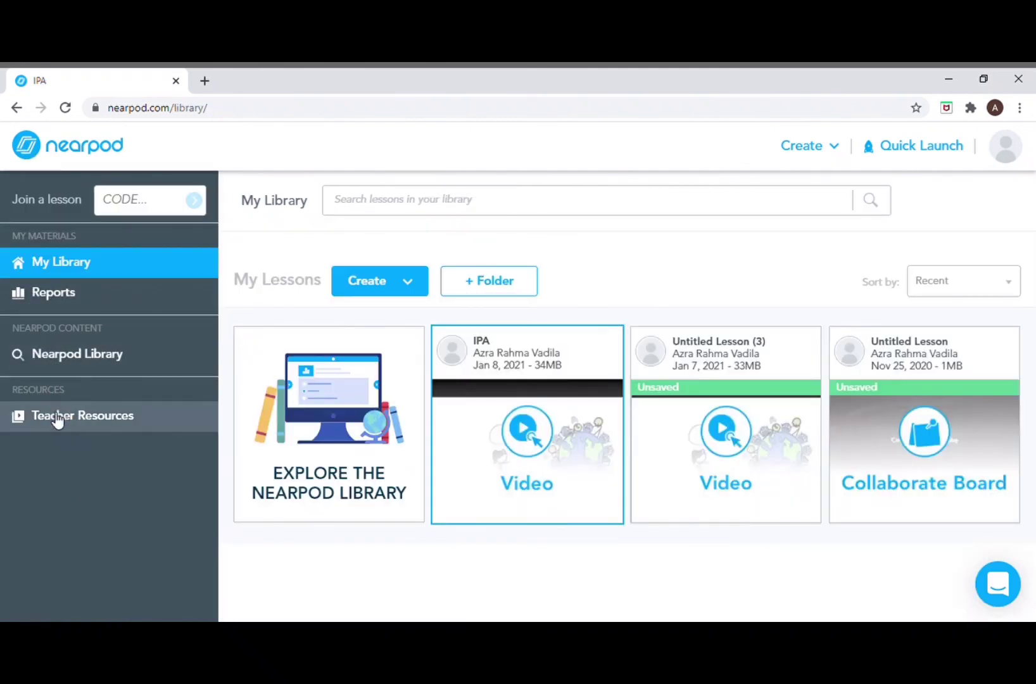
click(40, 294)
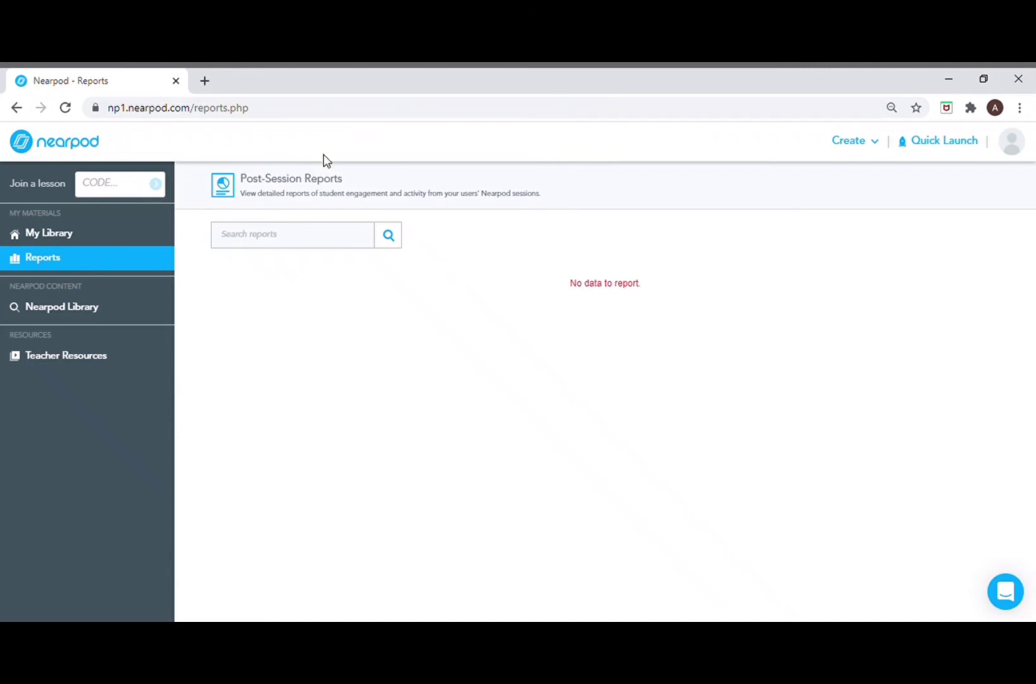
click(67, 241)
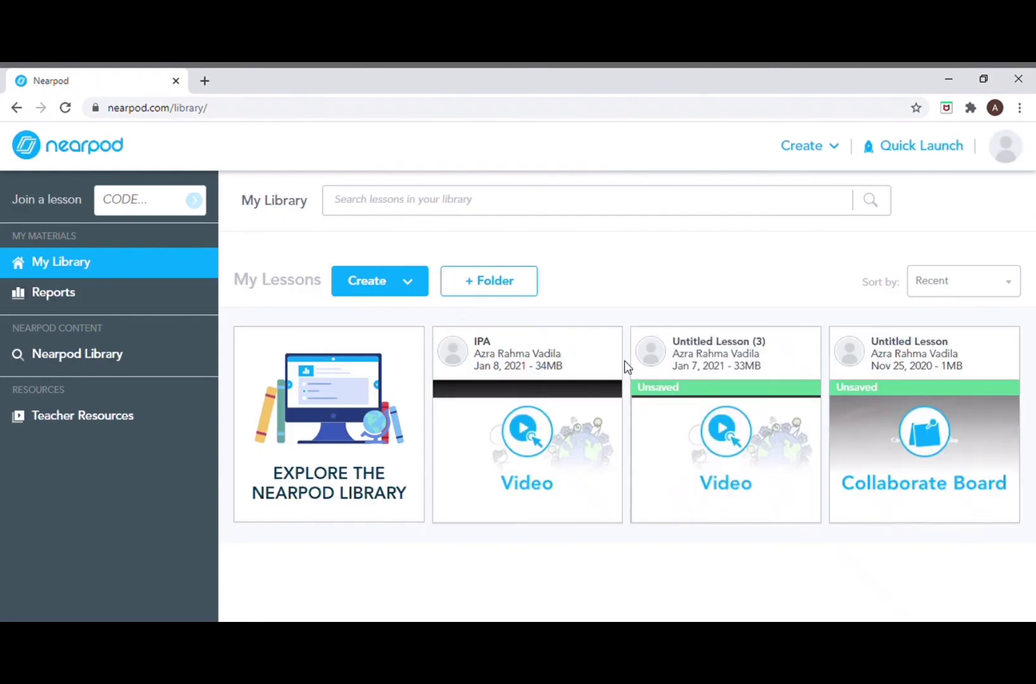
- Launch the IPA lesson in Student-Paced mode, continue without changing the Collaborate Board settings, and copy the join code
mouse_move(564, 378)
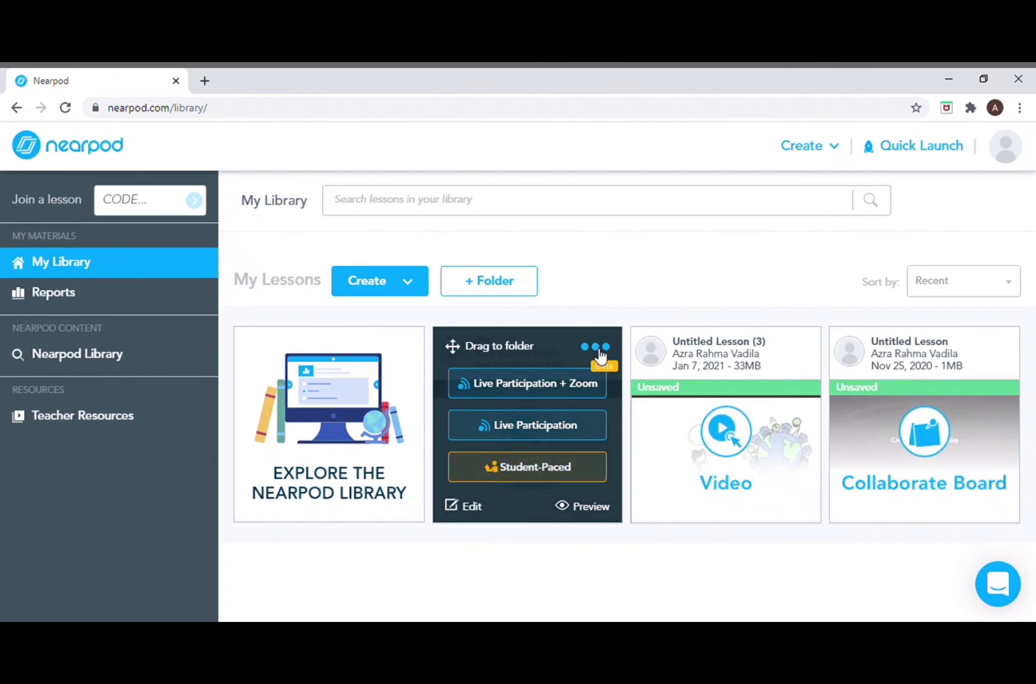
click(525, 467)
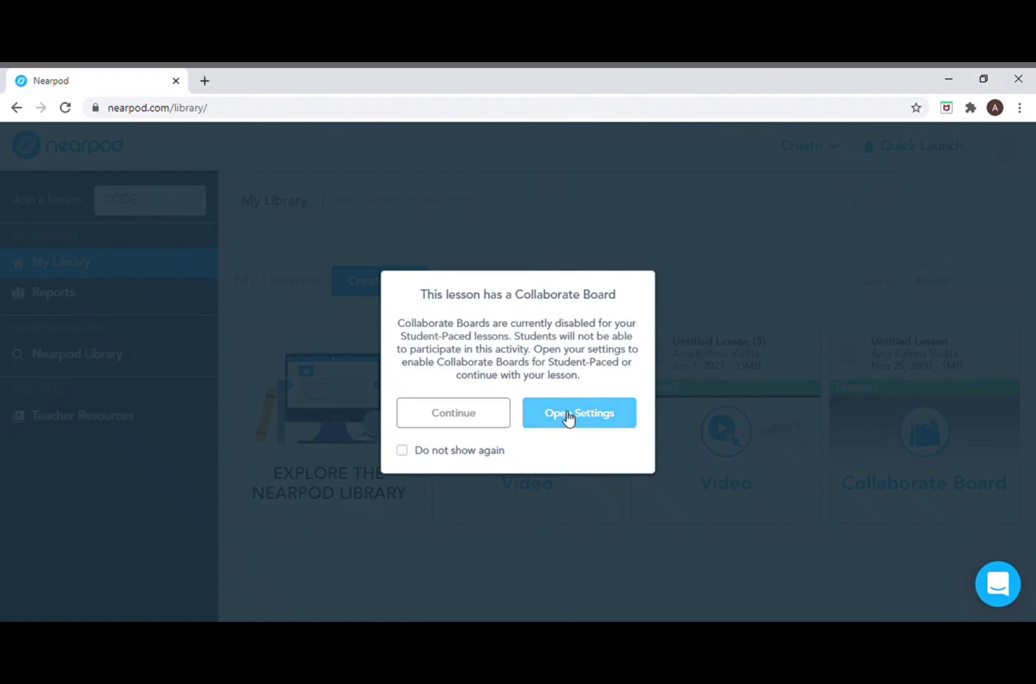
click(496, 423)
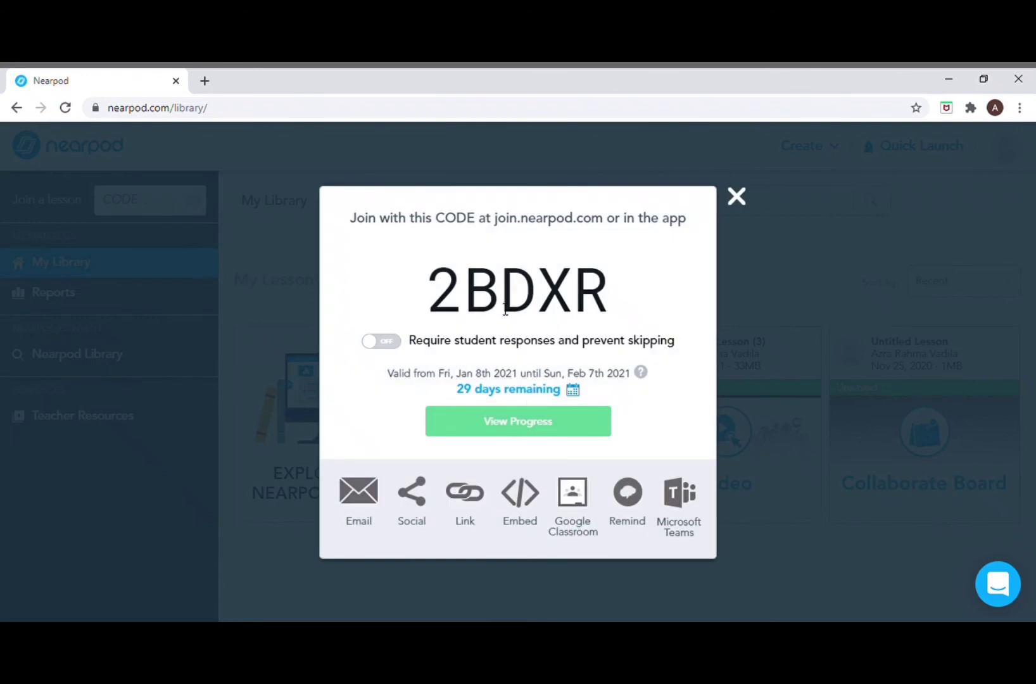
drag(443, 309, 641, 305)
key(ctrl+c)
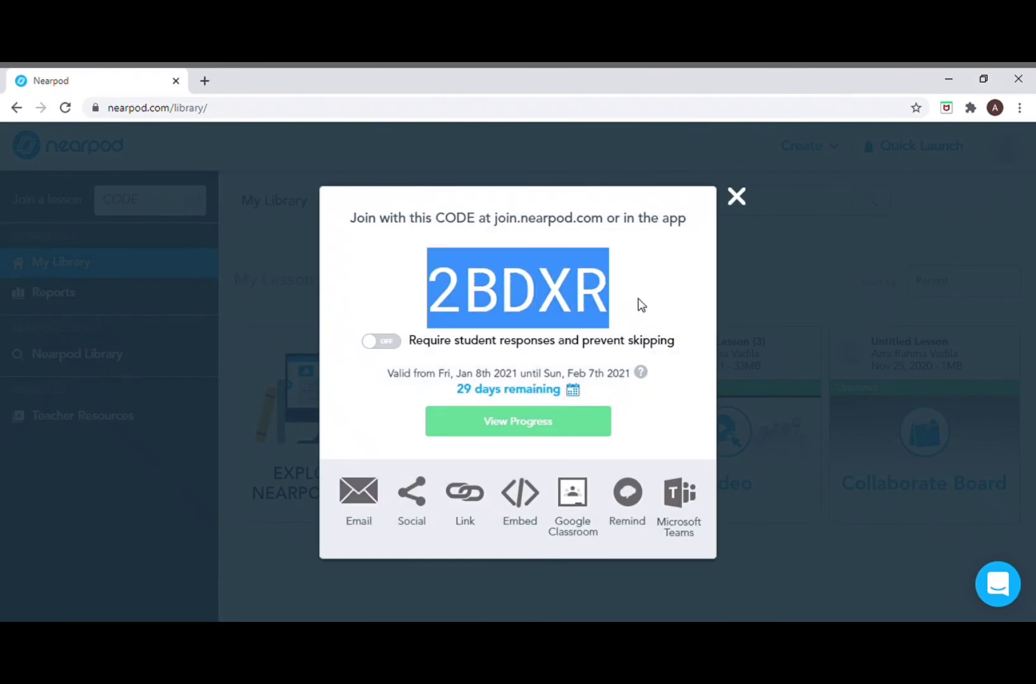
- Close the sharing dialog, join the lesson with the copied join code, and enter the student's name in the optional name field
click(745, 202)
click(152, 213)
key(ctrl+v)
key(Return)
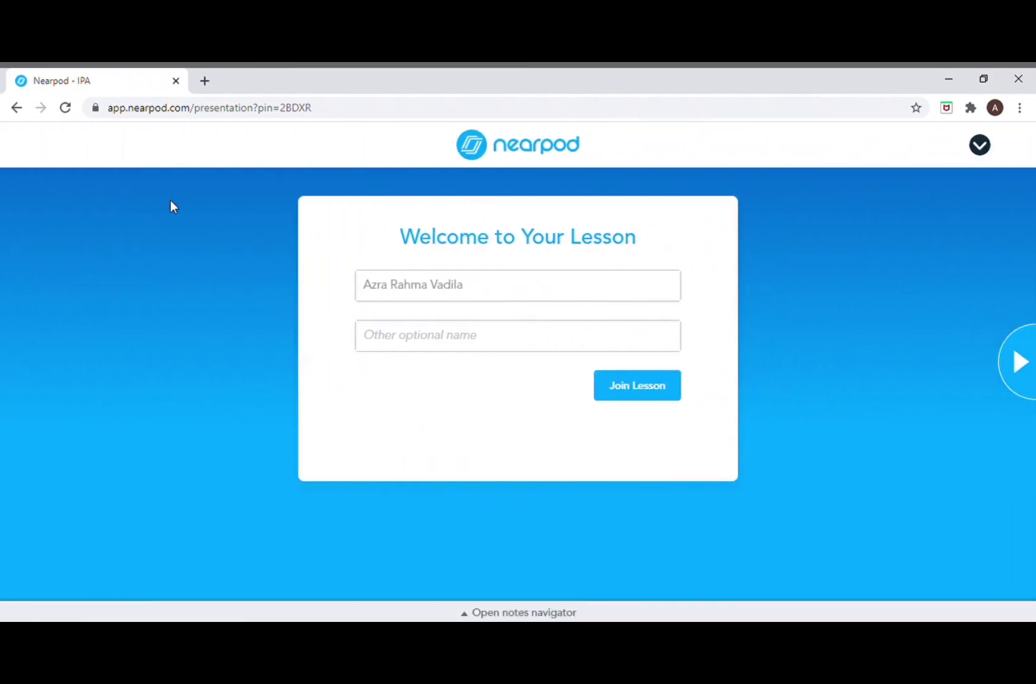
click(468, 339)
text(Azra)
key(Return)
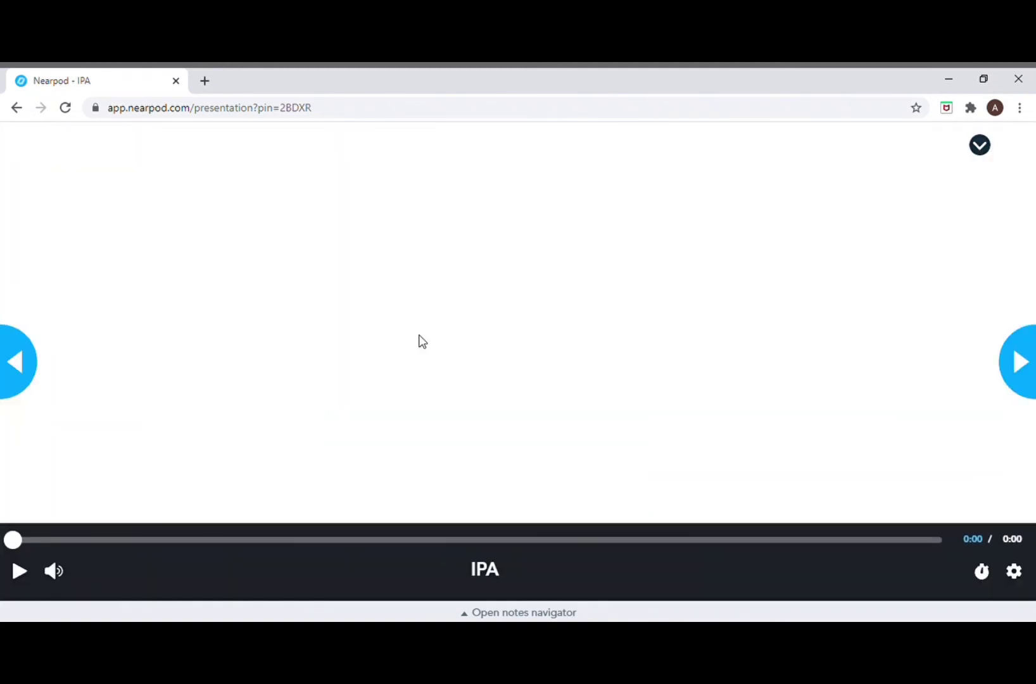
- Play the opening video, advance through the slides to the 3D body model, rotate it, and move on to the simulation
click(20, 575)
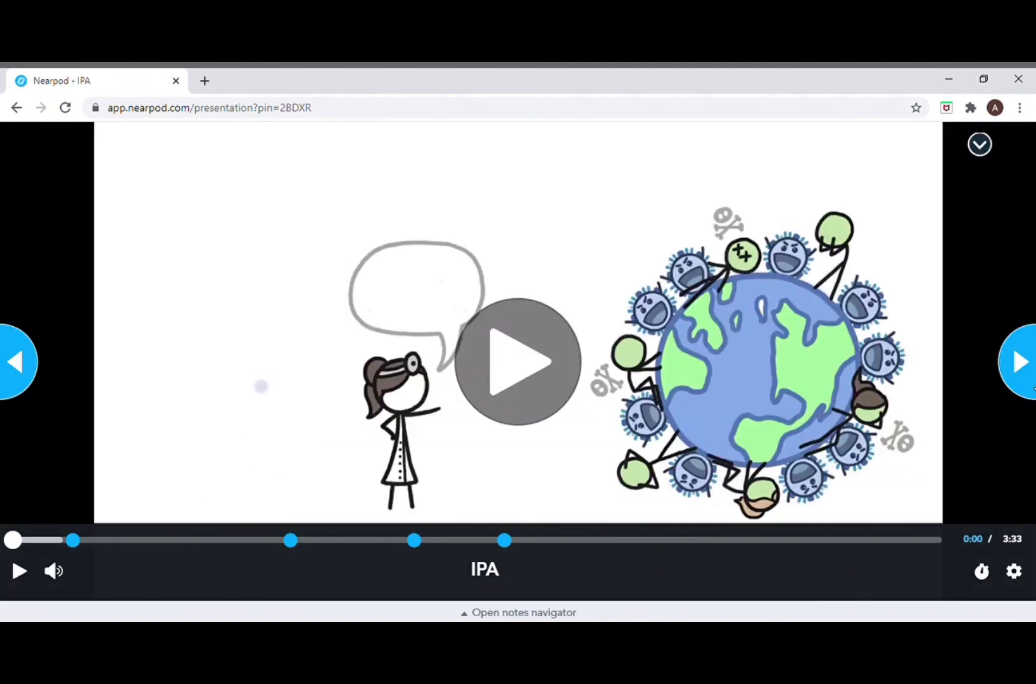
click(19, 572)
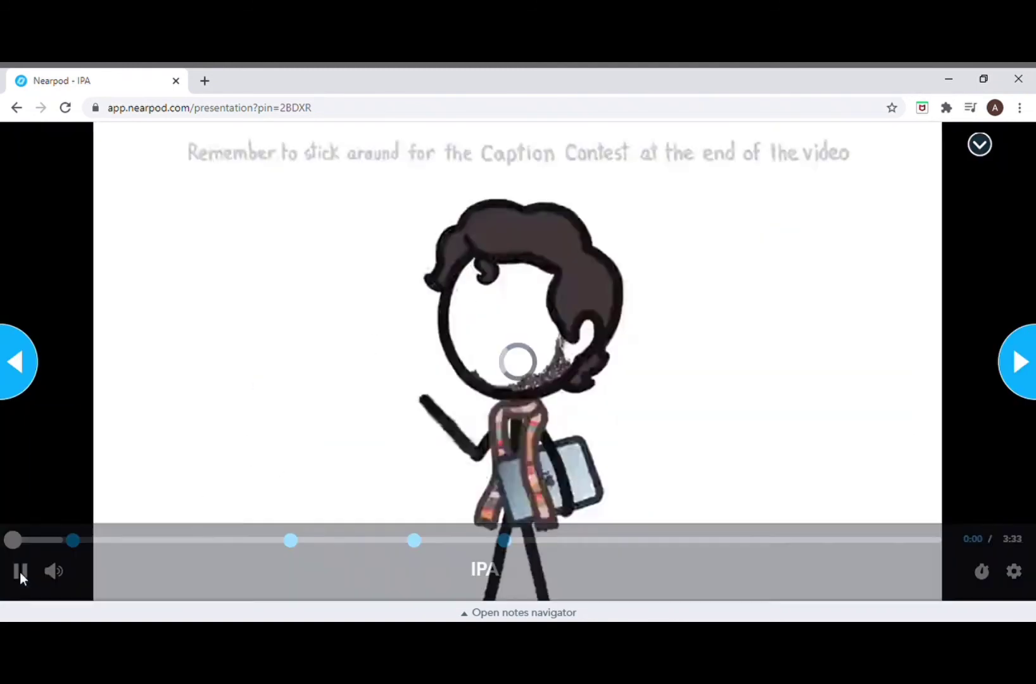
click(1031, 364)
click(1033, 363)
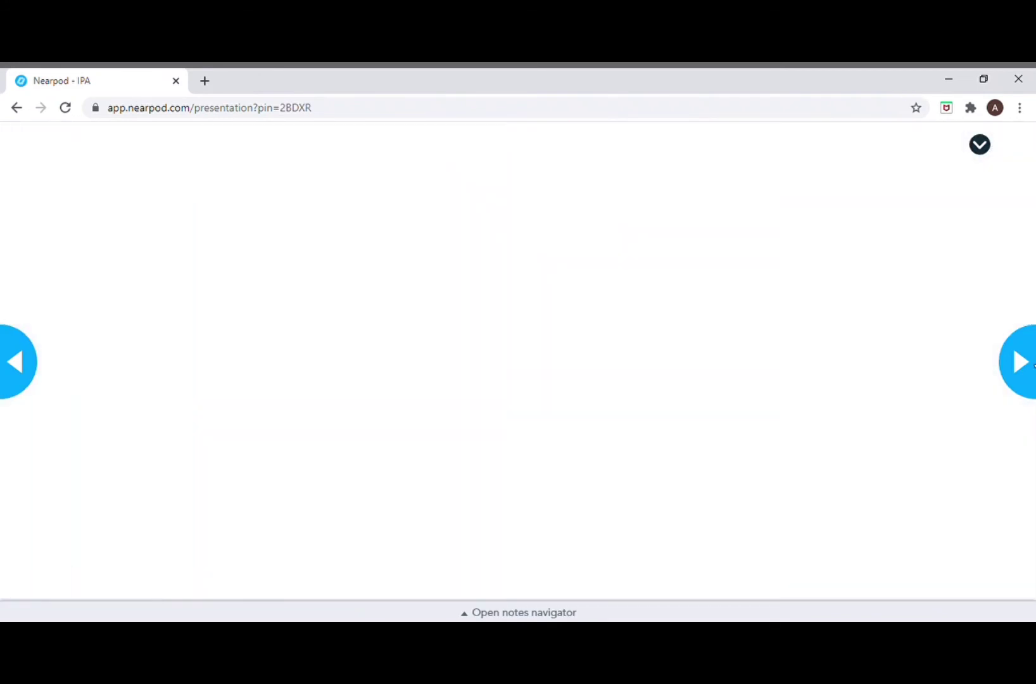
click(1031, 364)
drag(491, 399, 663, 418)
click(1016, 363)
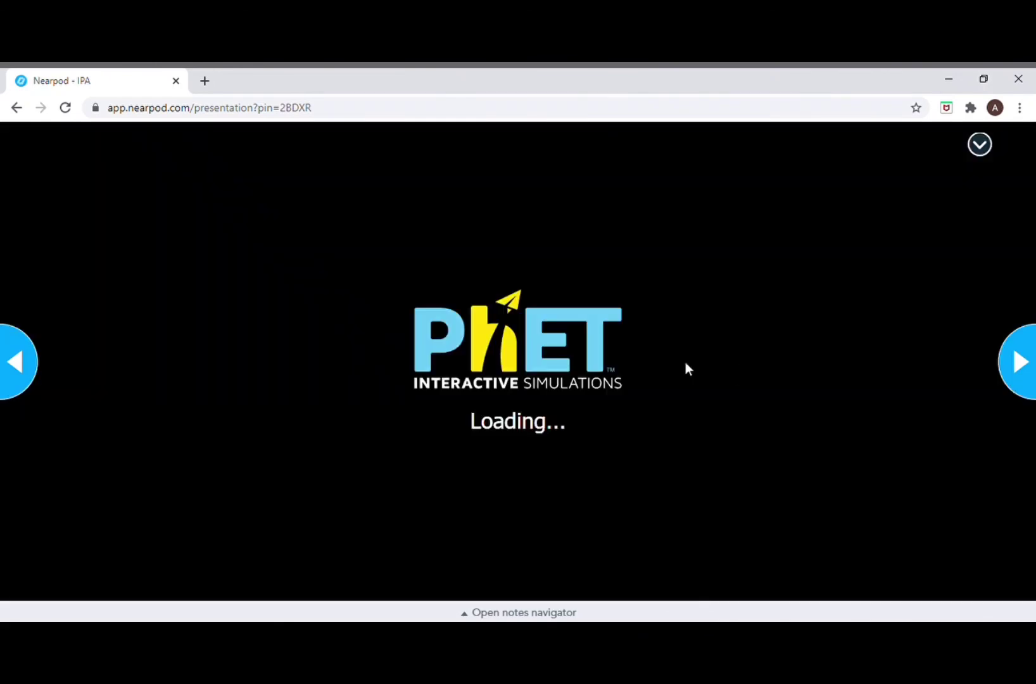
- Select the middle slope track in the Energy Skate Park simulation and show the pie chart, bar graph, grid and speed
click(841, 363)
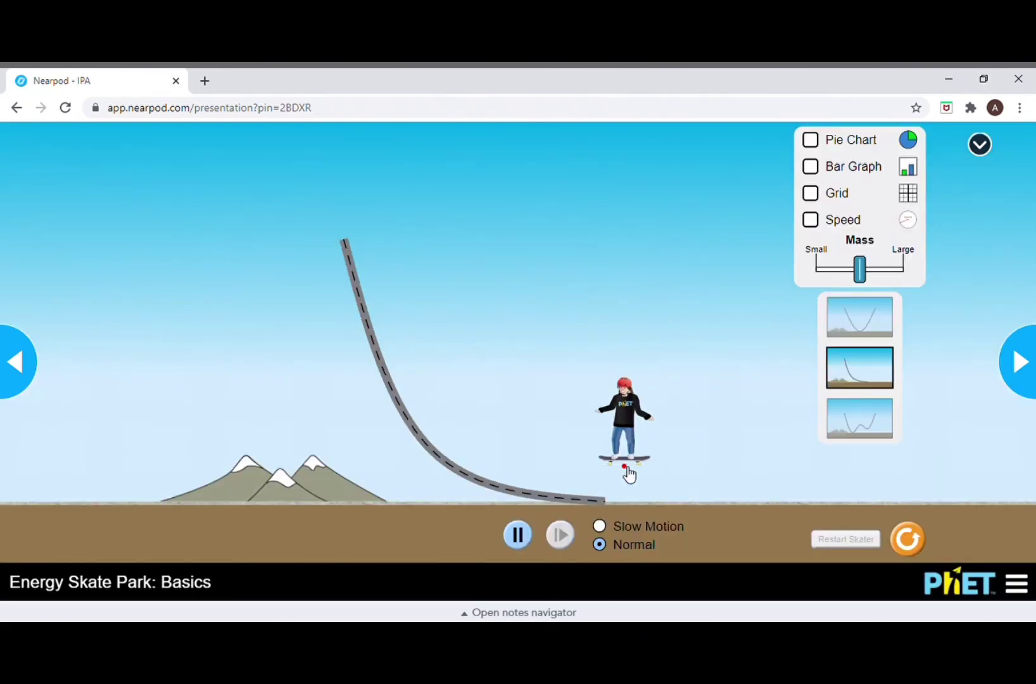
click(811, 141)
click(811, 167)
click(811, 194)
click(811, 220)
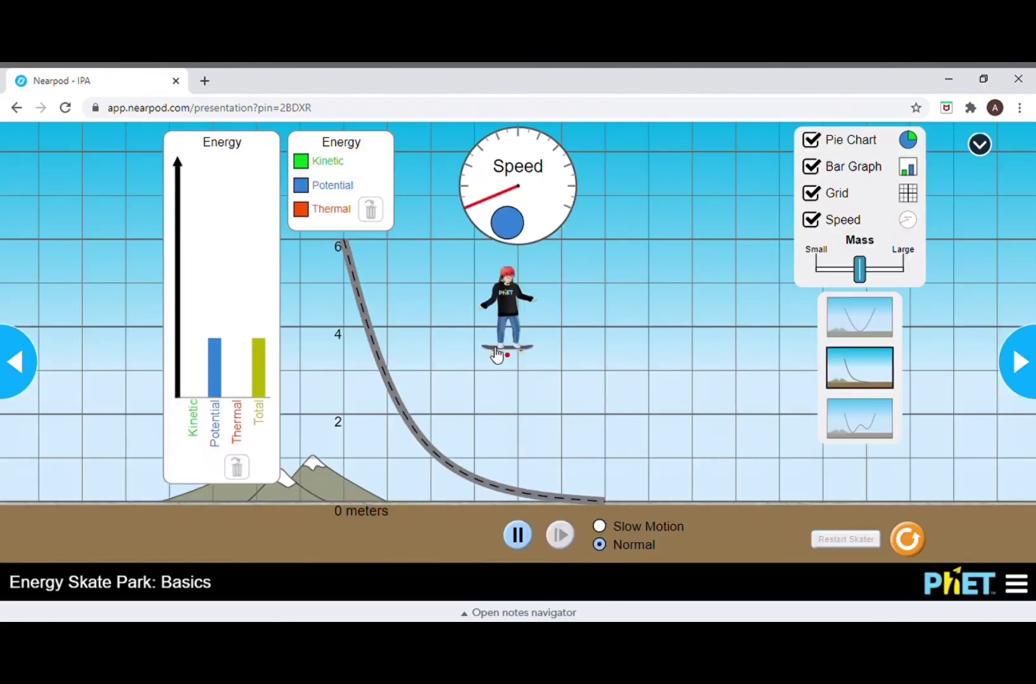
- Page past the BBC video, scroll through the Asia Sway, and continue past the audio slide to the climbing quiz
click(1031, 390)
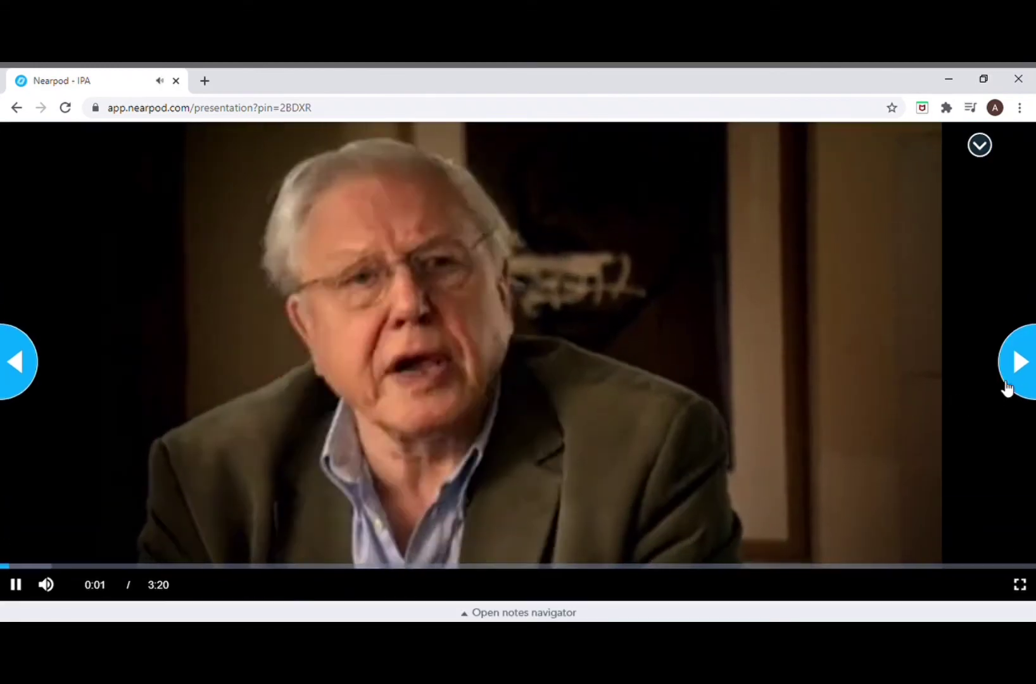
click(1015, 372)
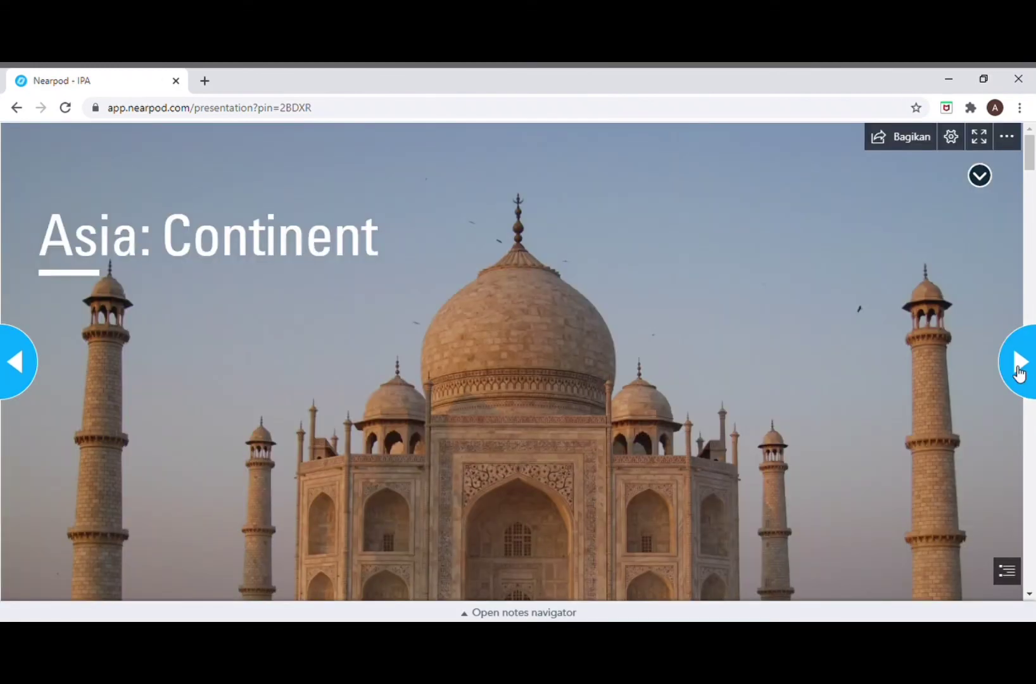
drag(1030, 153, 1030, 348)
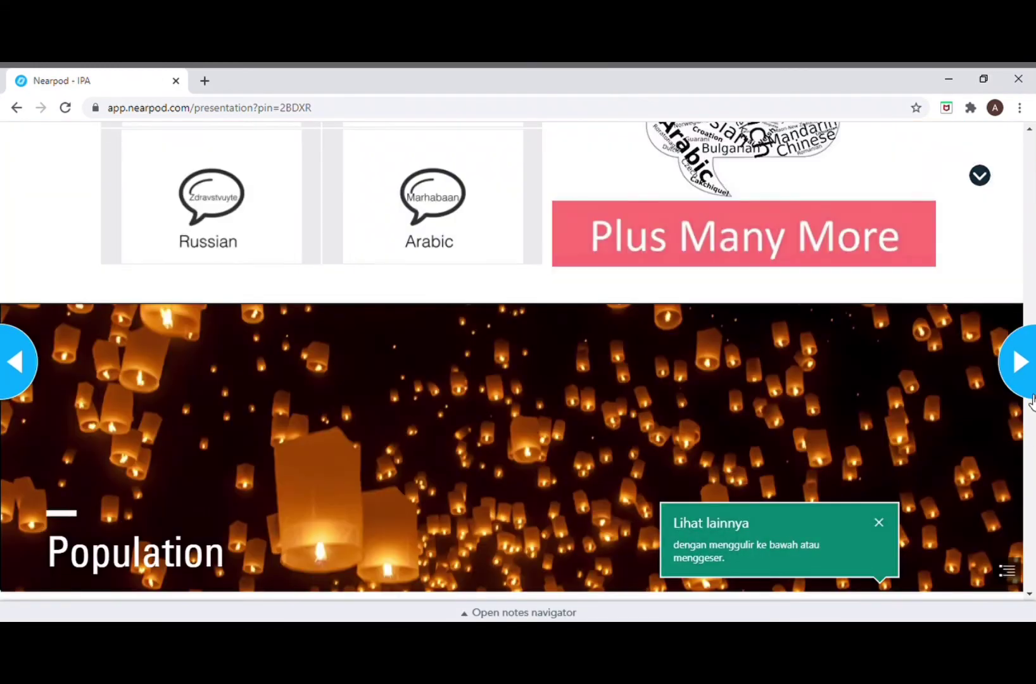
click(1030, 348)
click(1030, 353)
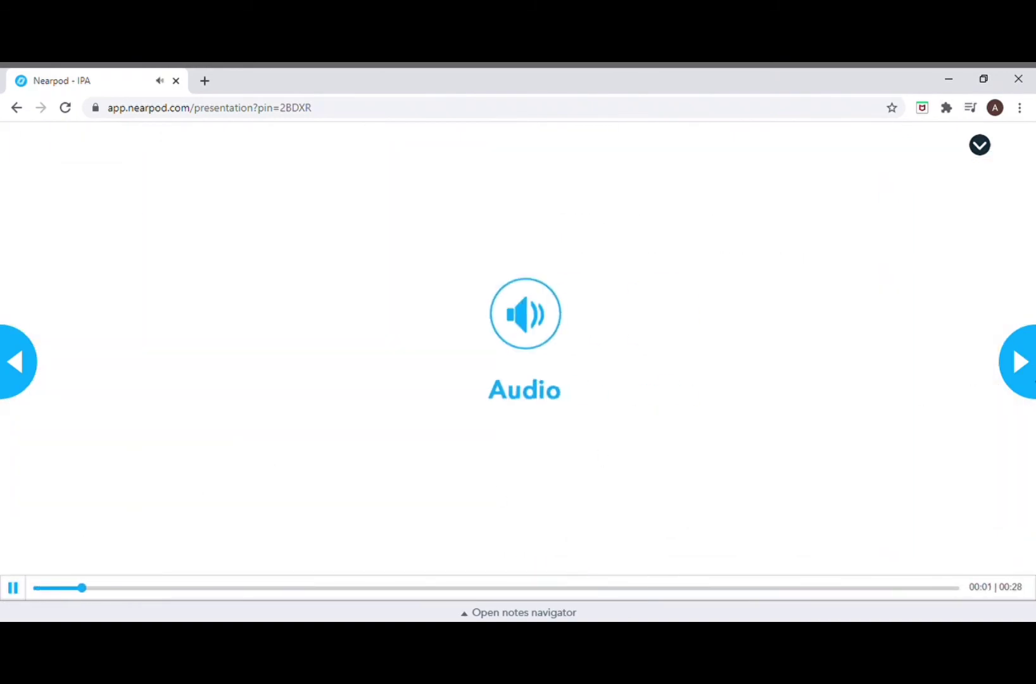
click(1031, 362)
click(1032, 360)
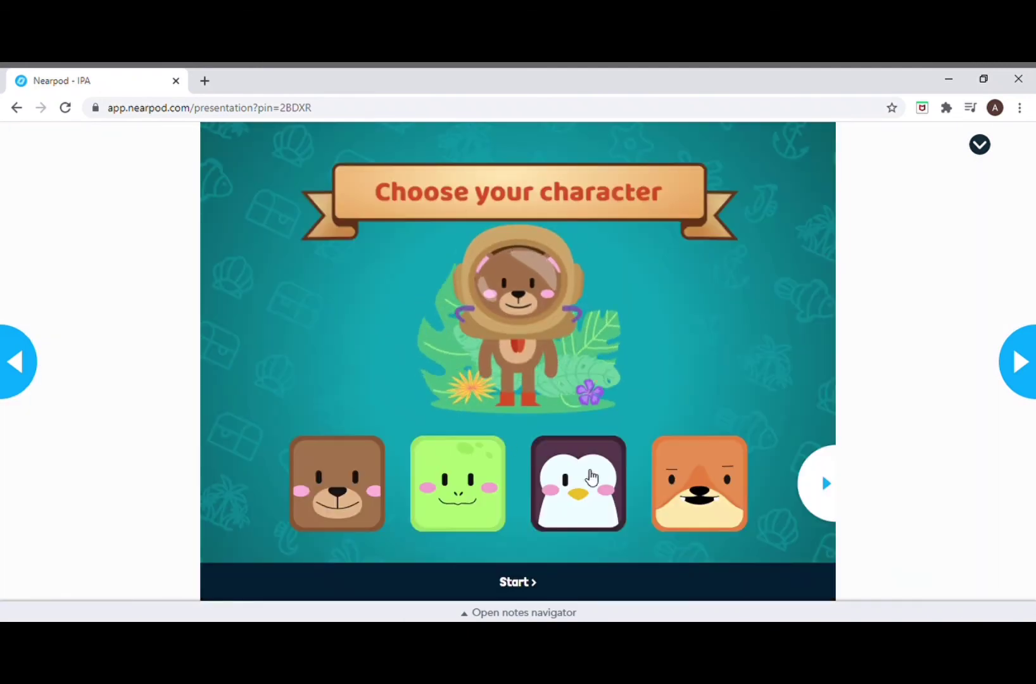
- Start the climbing quiz with the penguin character, answer question 1 with Cultuur Stelsel, and advance to the open-ended question
click(591, 477)
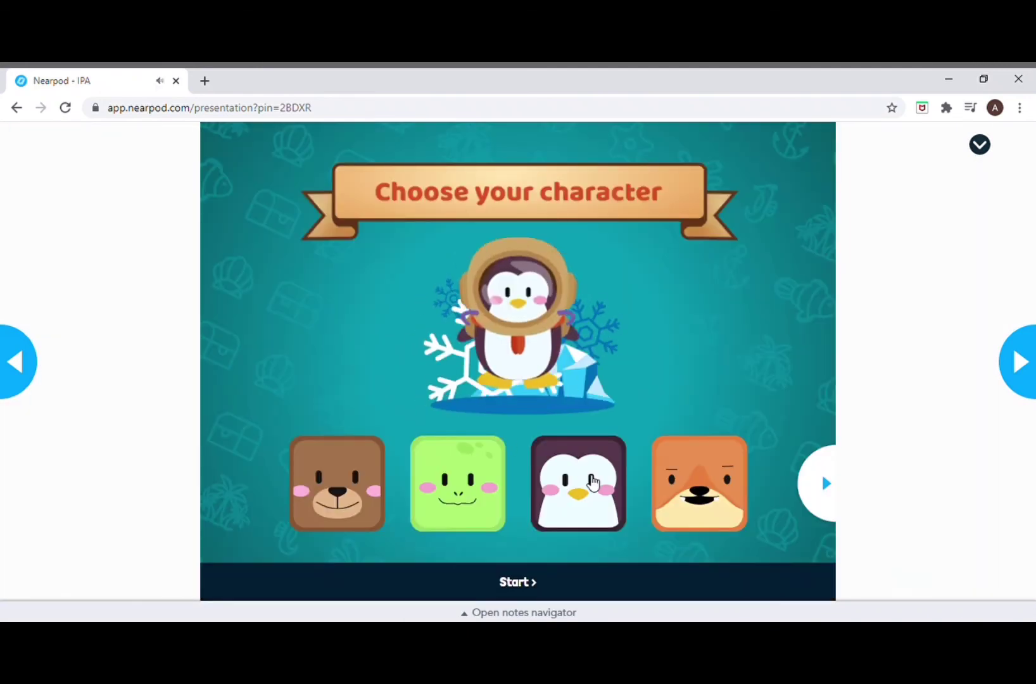
click(510, 584)
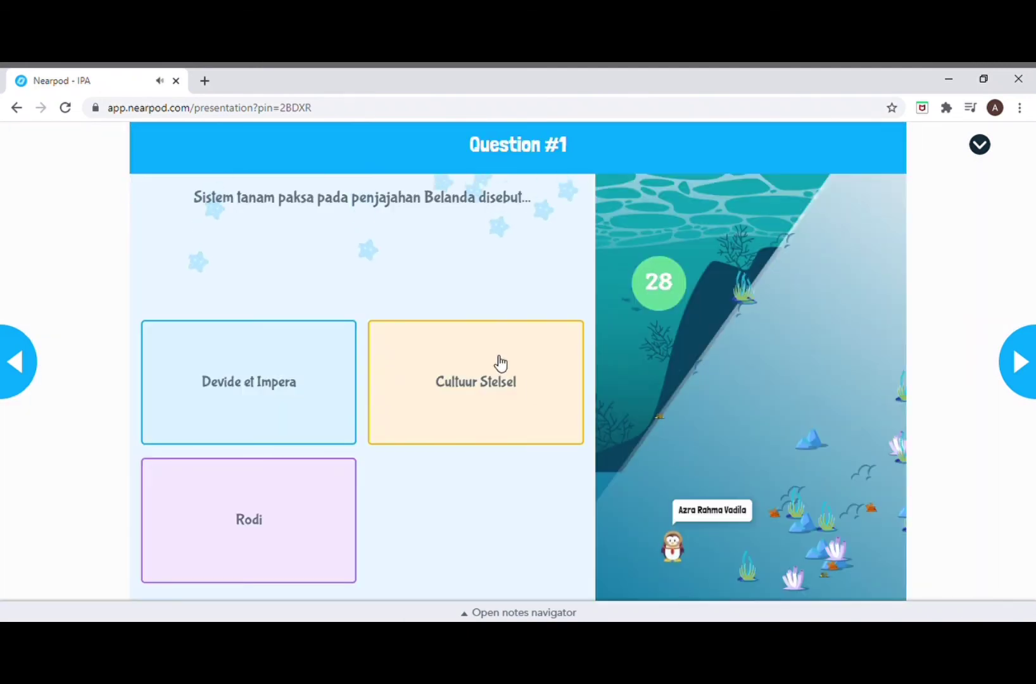
click(497, 362)
click(1018, 367)
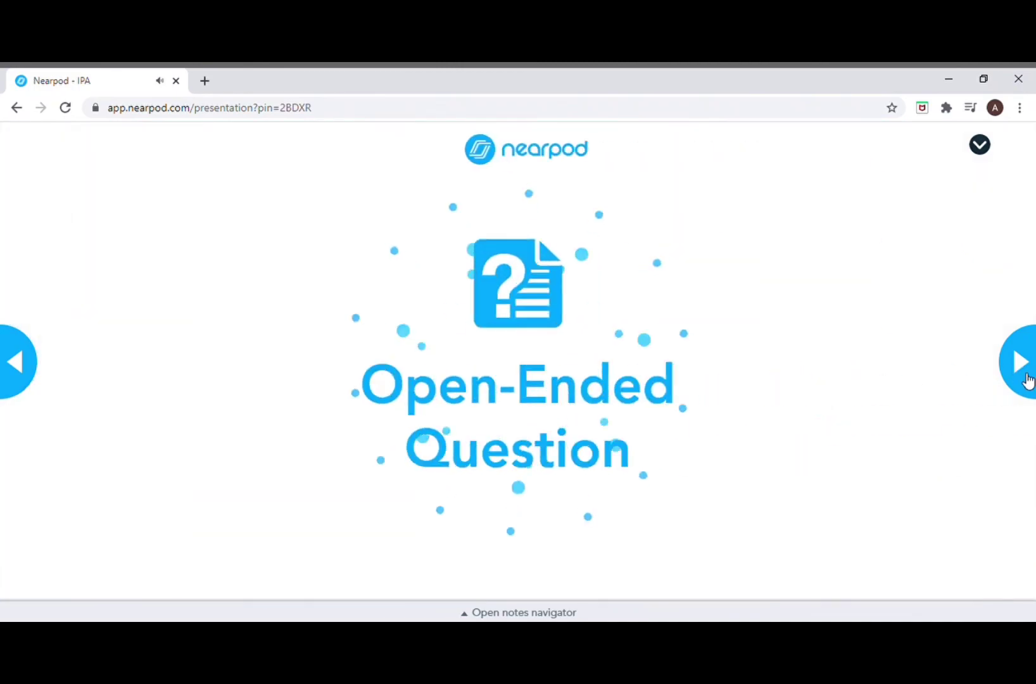